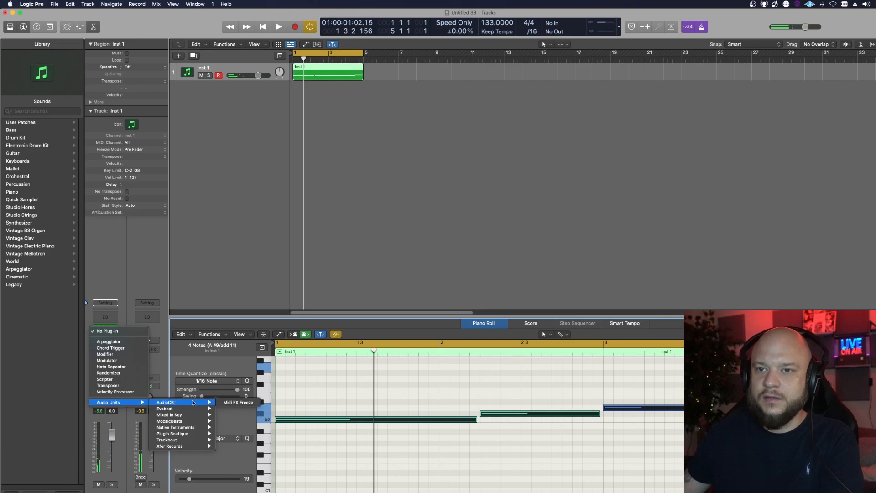
Capture the region's generated chords with AudioCR's Midi FX Freeze MIDI effect and place the captured region at bar 7 on the Inst 1 track
left_click(230, 403)
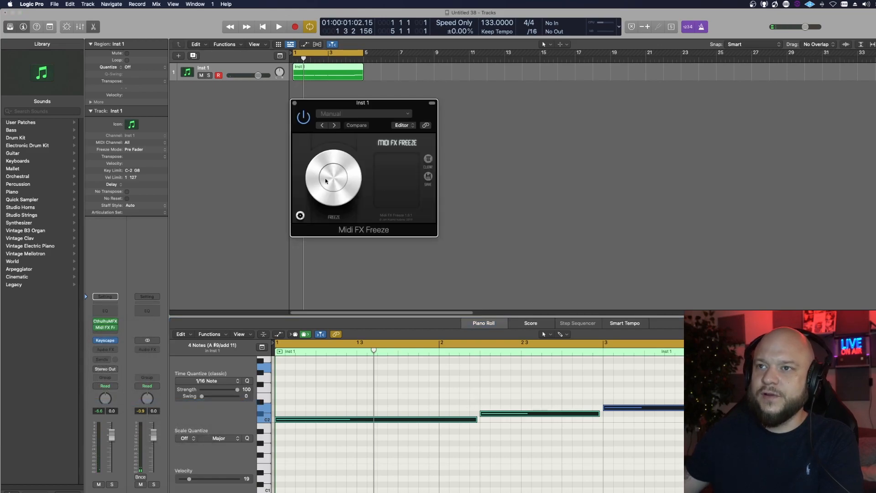
key("space")
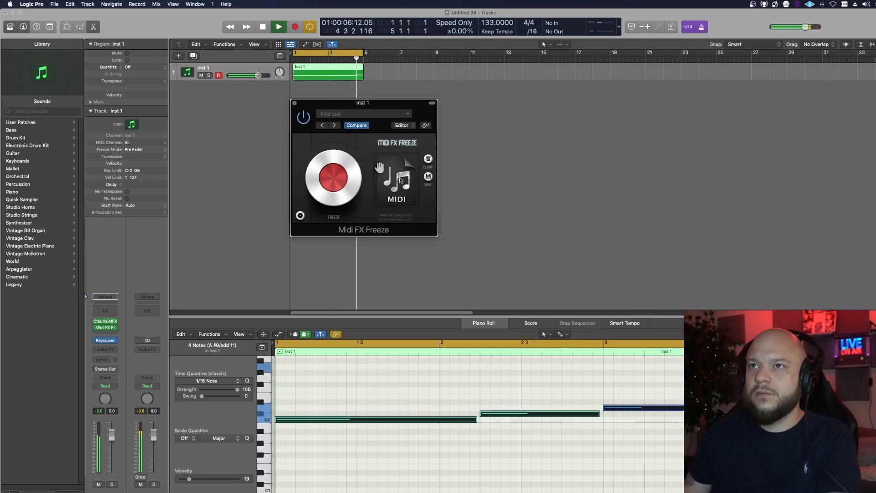
key("space")
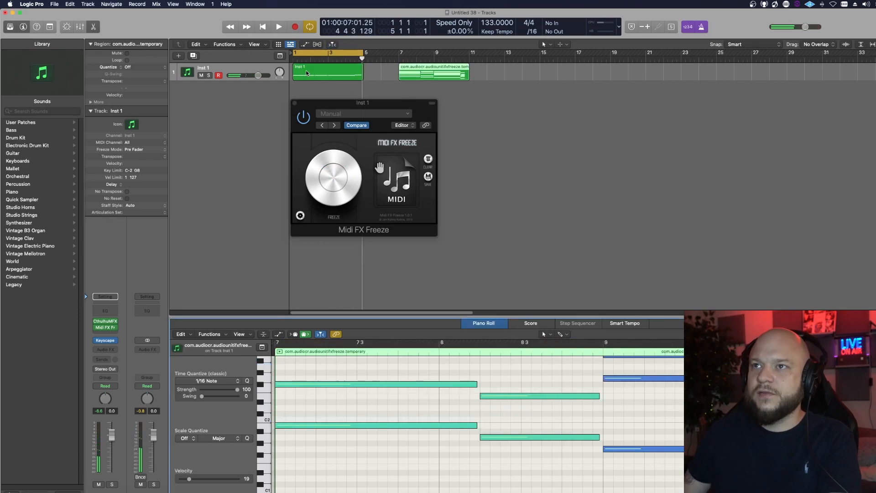
Move the original Inst 1 region to about bar 13 and the captured chord region to bar 1, and close the plug-in window
left_click_drag(306, 73, 514, 73)
left_click_drag(424, 73, 318, 73)
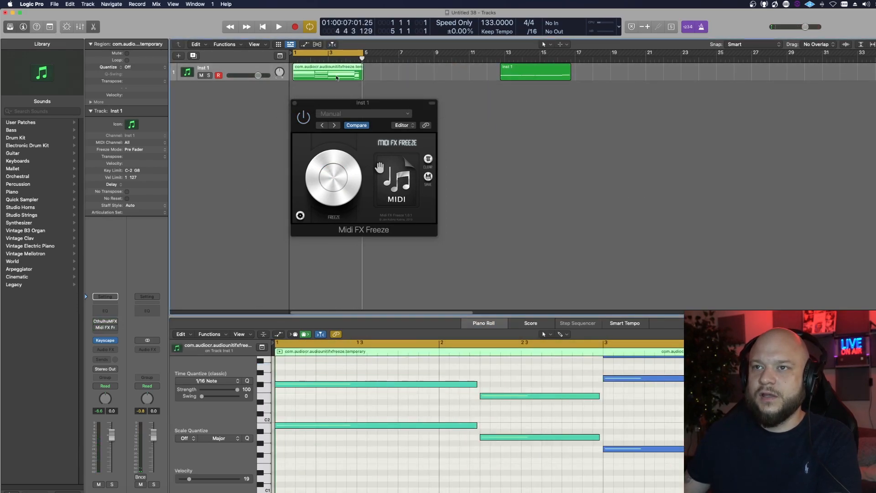
left_click(294, 104)
Humanize all notes of the captured chord region with MIDI Transform, using random position 13, velocity 10 and length 10
left_click(365, 400)
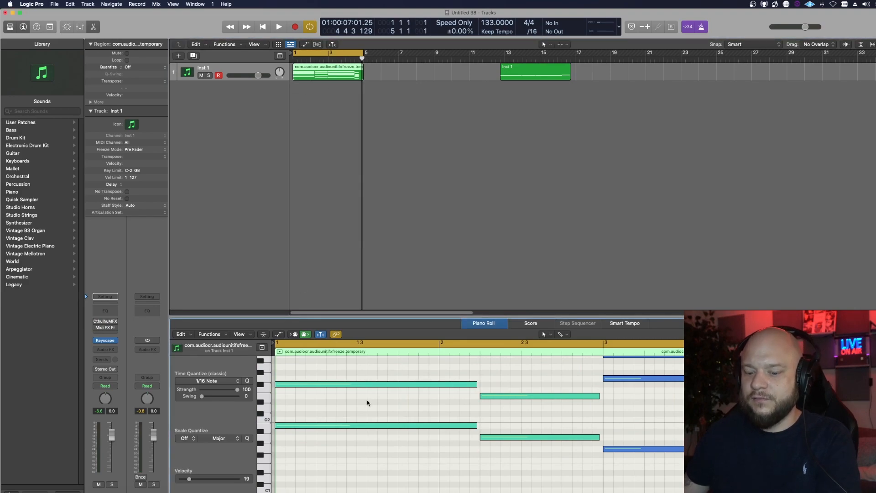
key("super+a")
left_click(219, 336)
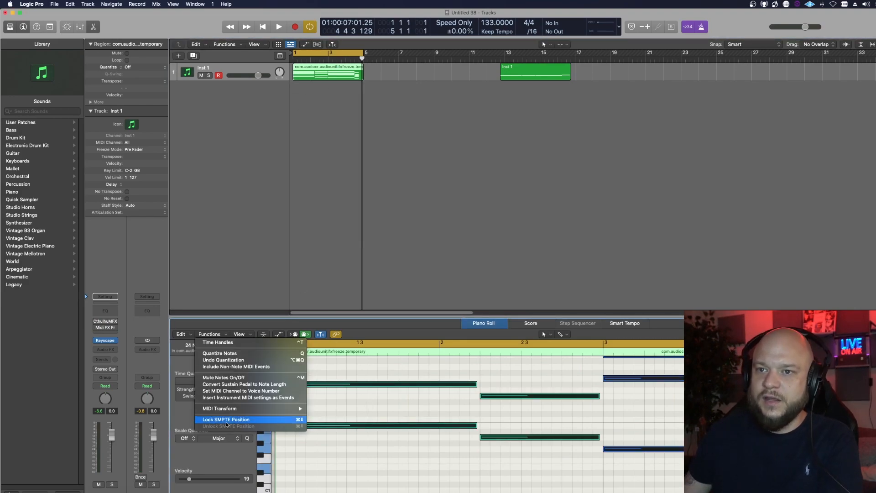
mouse_move(233, 408)
left_click(345, 438)
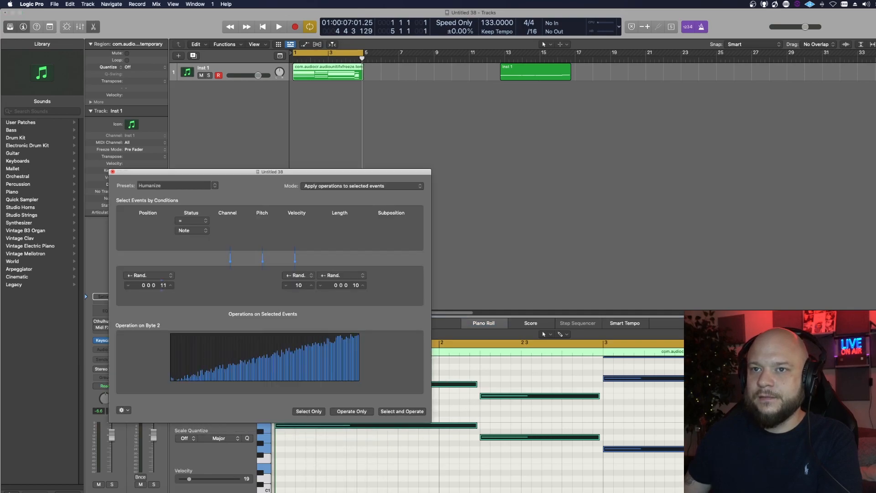
left_click(407, 411)
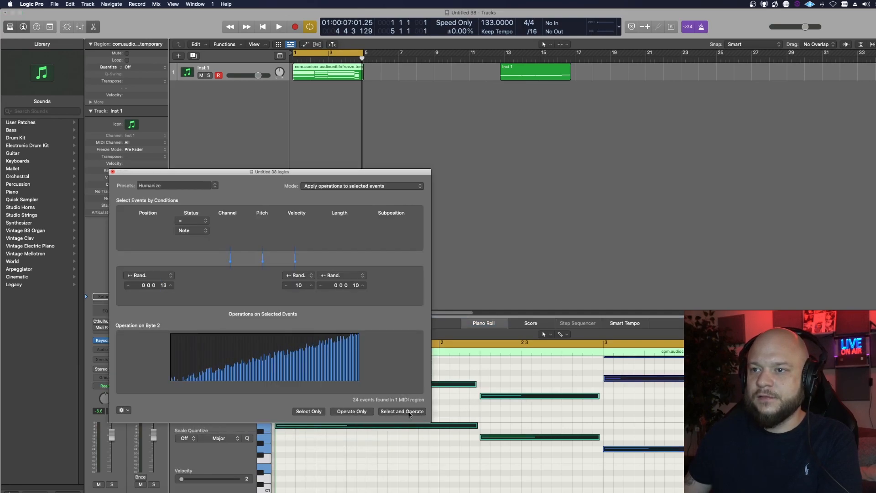
left_click(113, 172)
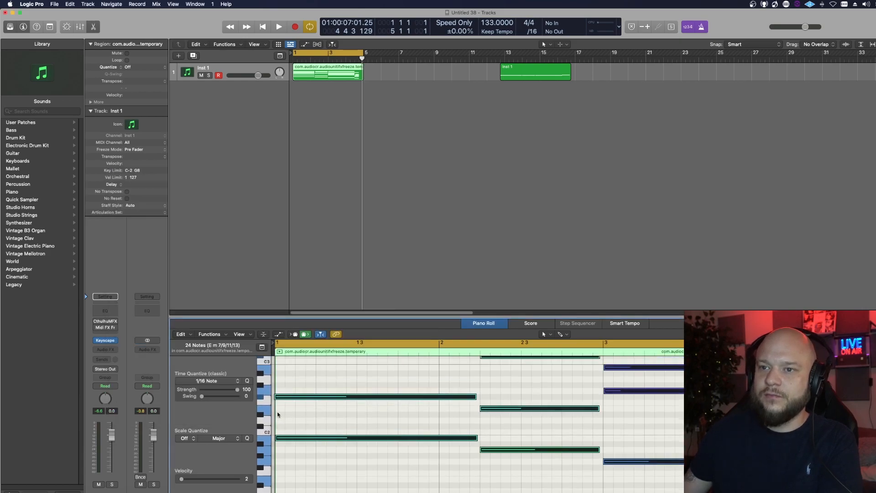
Adjust the starts of the first chord's notes to line up with bar 1
left_click_drag(308, 365, 286, 482)
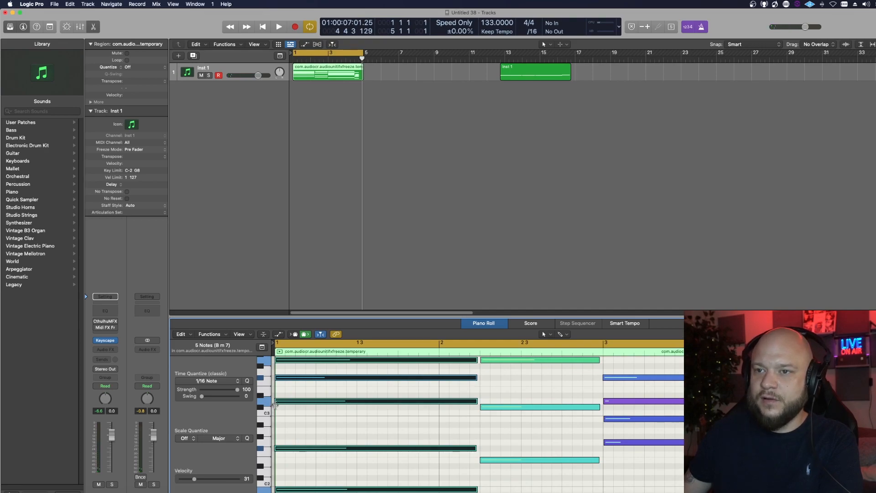
left_click_drag(276, 404, 275, 402)
left_click(325, 425)
Shorten the ends of all the chord notes slightly and play back the progression
key("space")
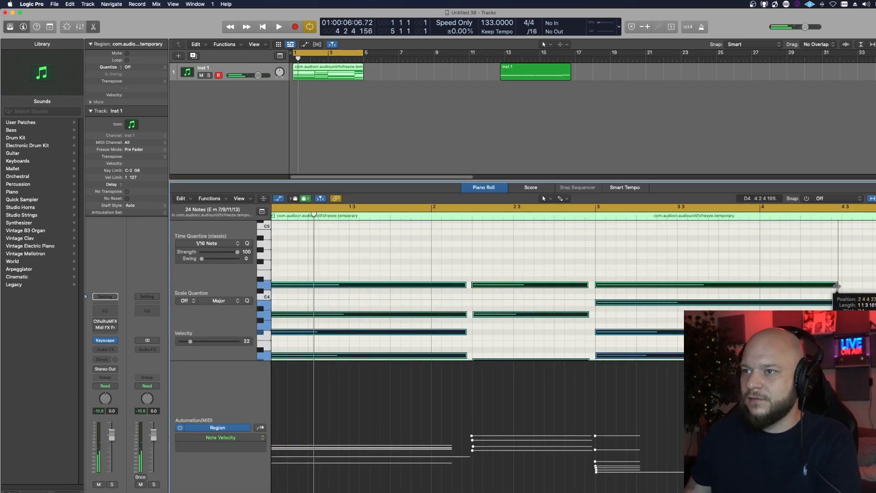
left_click(595, 290)
key("space")
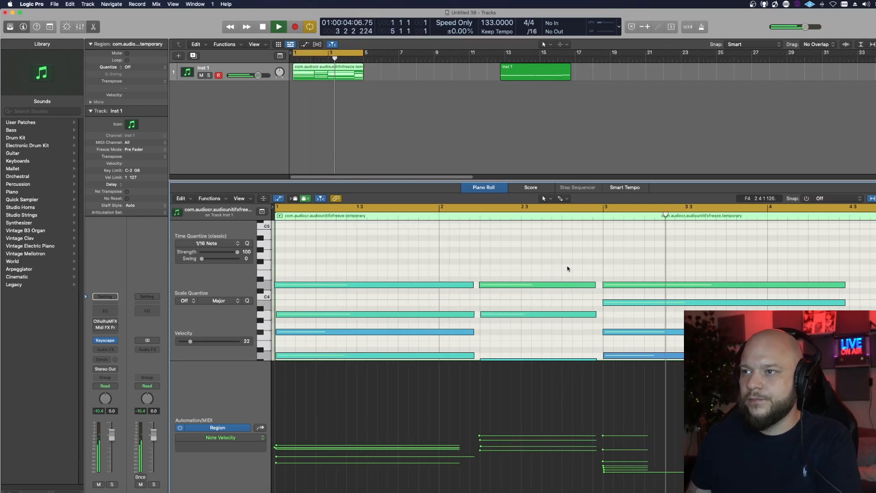
mouse_move(668, 301)
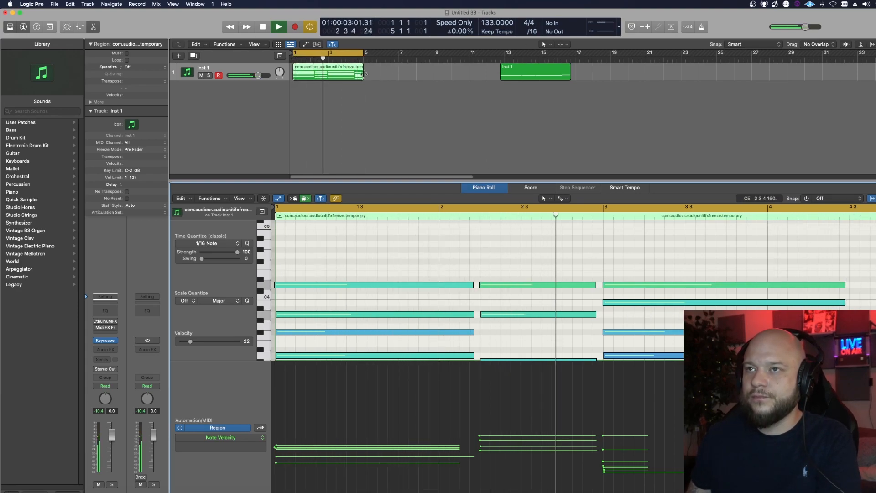
Loop the chord region out to bar 9 and turn the loop into a separate region
left_click_drag(363, 65, 433, 67)
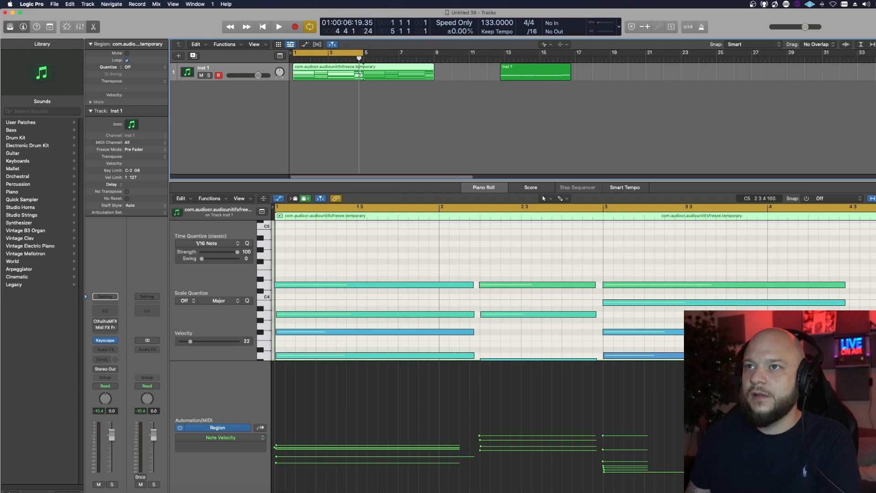
left_click(364, 73)
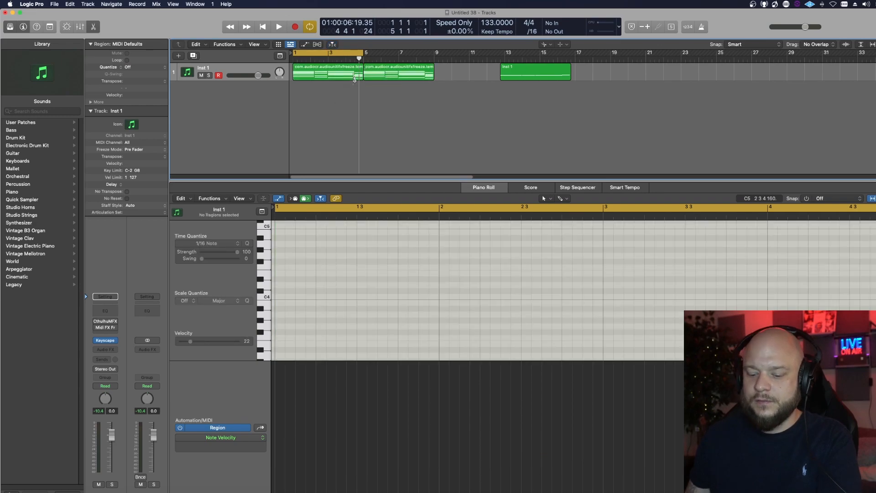
Delete the last short chord in the first region and extend the bar 3 chord's notes almost to bar 5
left_click(356, 75)
scroll(860, 289, "down", 10)
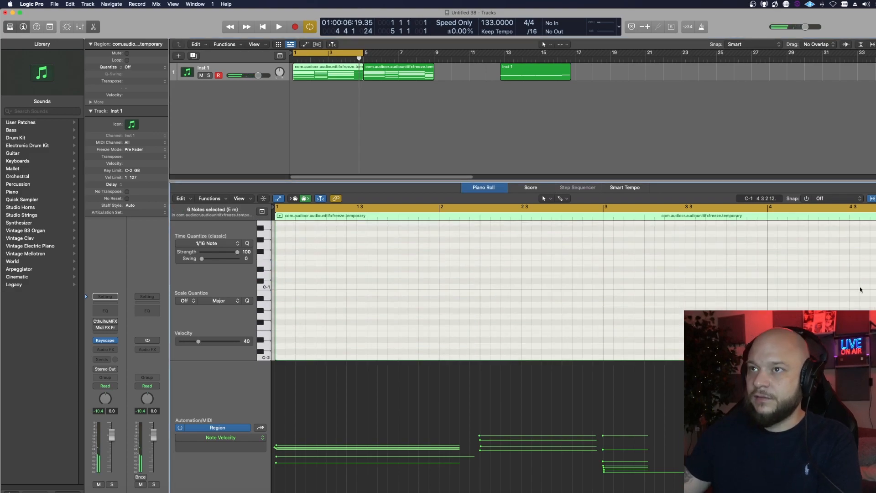
scroll(620, 353, "up", 10)
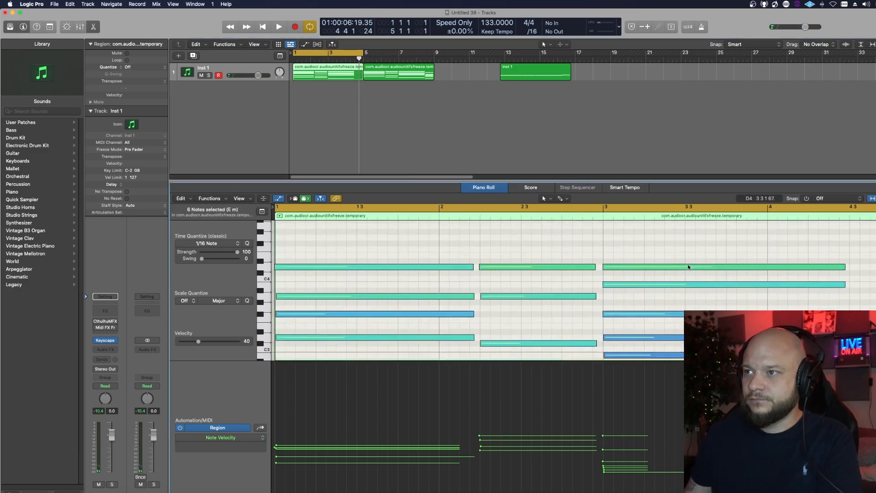
left_click_drag(689, 247, 727, 374)
scroll(709, 290, "up", 10)
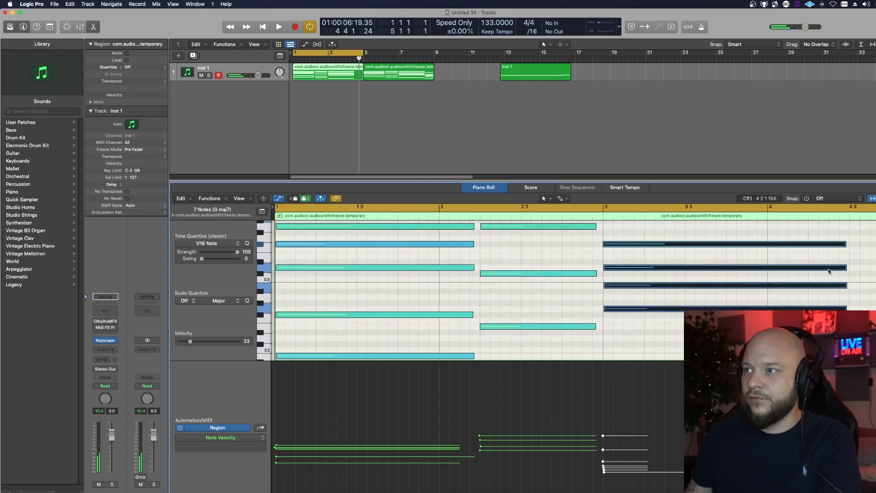
left_click_drag(844, 245, 873, 247)
Extend the cycle range to bar 9 and join the two chord regions into one
left_click(534, 63)
left_click_drag(362, 52, 457, 77)
right_click(329, 71)
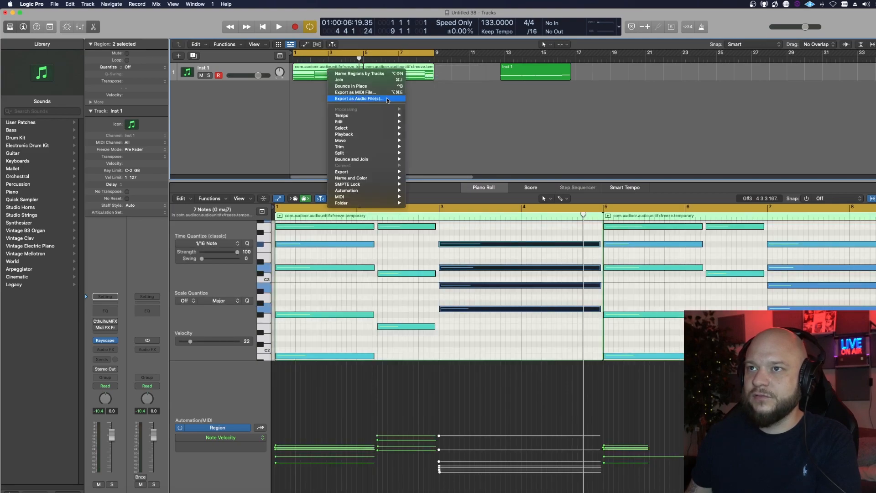
left_click(373, 80)
Play back the joined chords and delete the original Inst 1 region at bar 13
key("space")
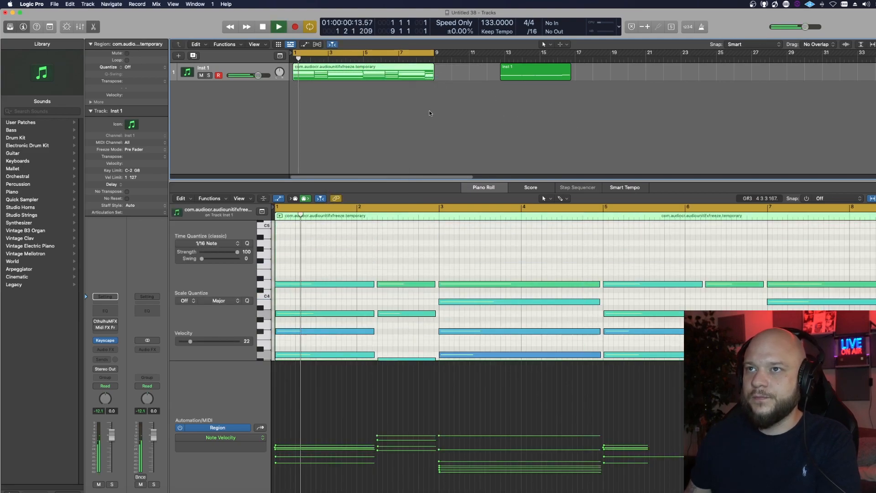
left_click(543, 75)
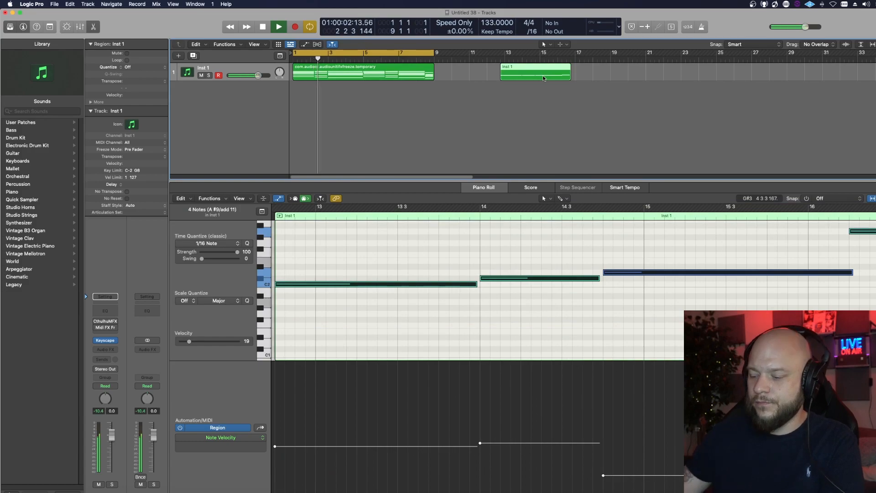
key("Delete")
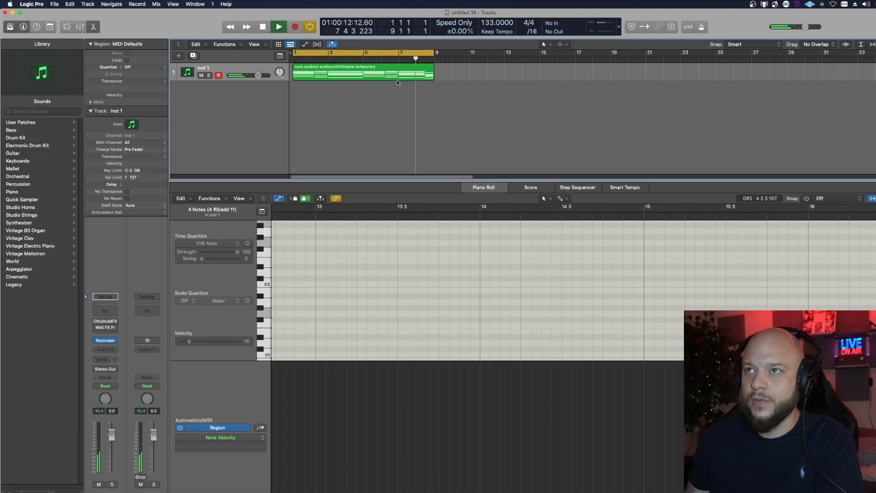
Stop playback, copy the joined chord region to bar 9 and set the cycle range to bars 9 to 17
key("space")
left_click_drag(336, 73, 479, 73)
left_click_drag(420, 57, 573, 55)
Record a melody from the MIDI keyboard over the copied chords in the cycle range
key("space")
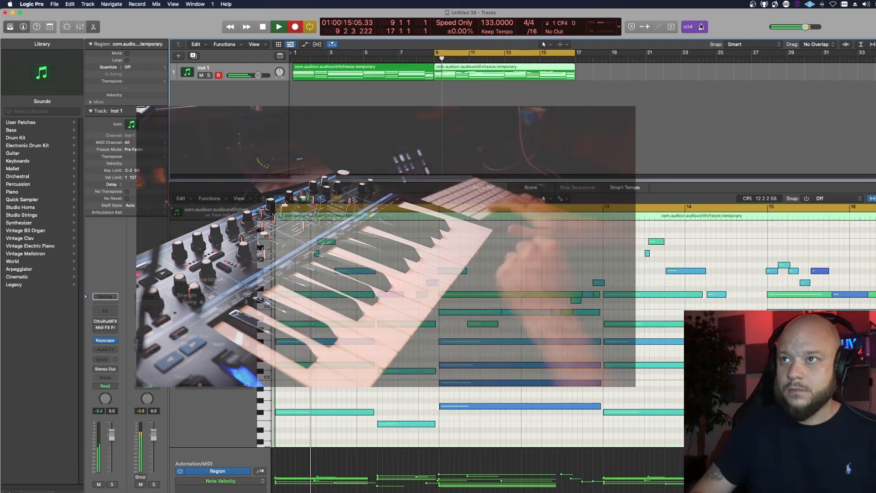
key("space")
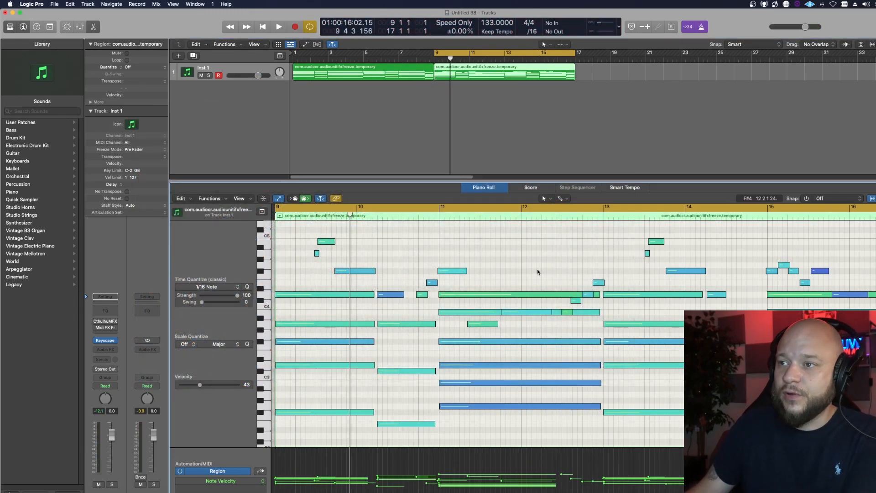
Shorten the D4 and B3 notes of the bar 11 chord so they no longer overlap the melody notes
left_click_drag(479, 276, 477, 316)
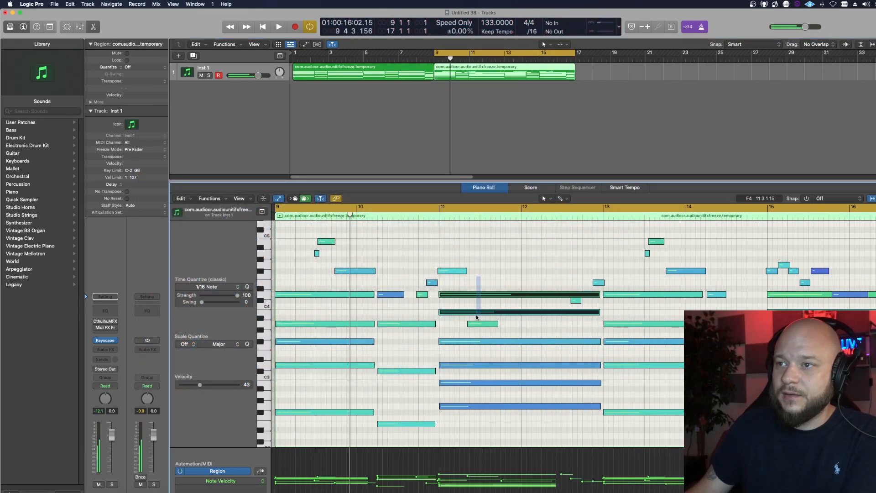
left_click(581, 286)
left_click_drag(598, 294, 517, 294)
left_click_drag(601, 314, 491, 314)
left_click(414, 352)
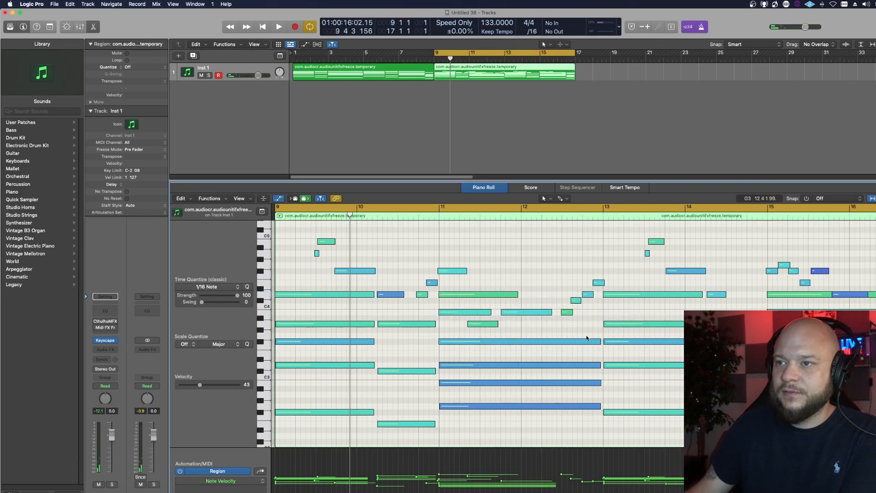
Play back the recorded melody with the chords in bars 9 to 17
key("space")
scroll(531, 345, "up", 3)
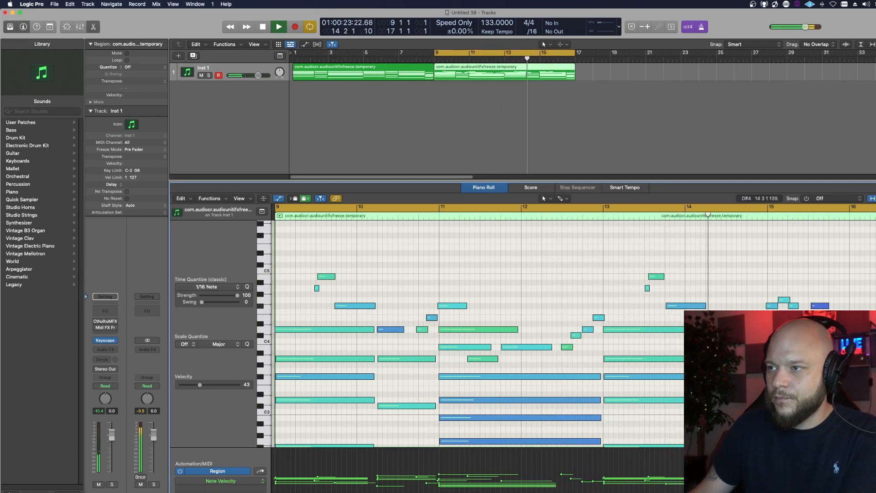
key("space")
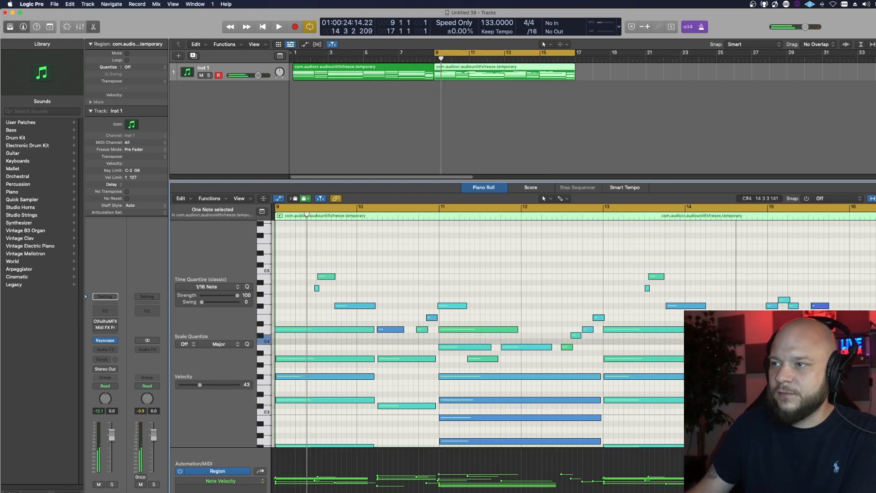
Adjust the short B3 melody note near the end of bar 14 during playback
key("space")
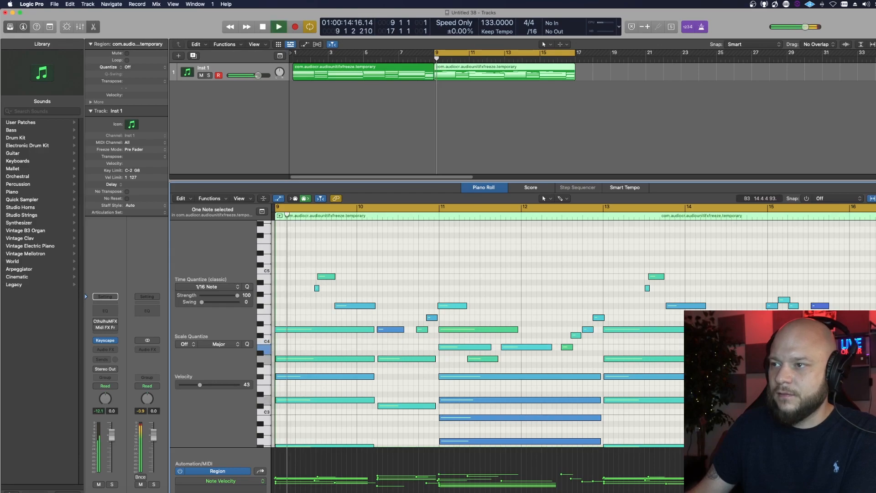
left_click(753, 347)
left_click(754, 342)
left_click_drag(753, 347, 761, 347)
left_click(760, 356)
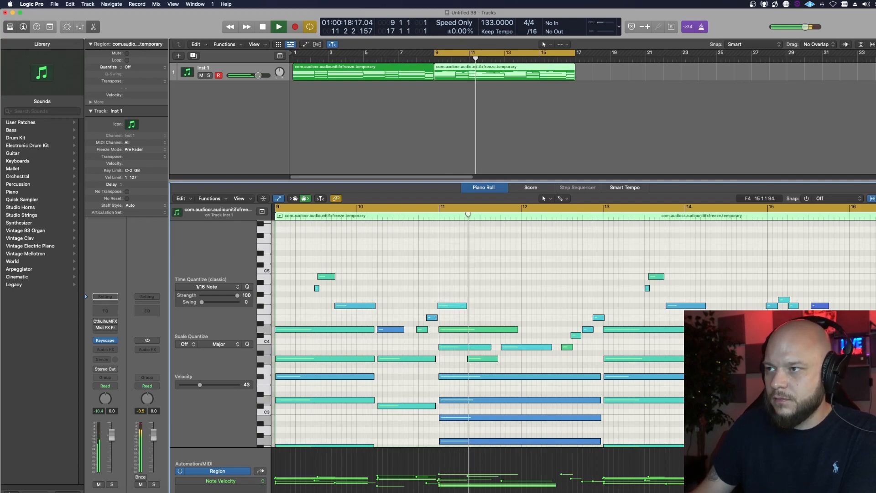
Add a short B3 melody note late in bar 10 and listen to the passage
key("space")
key("space")
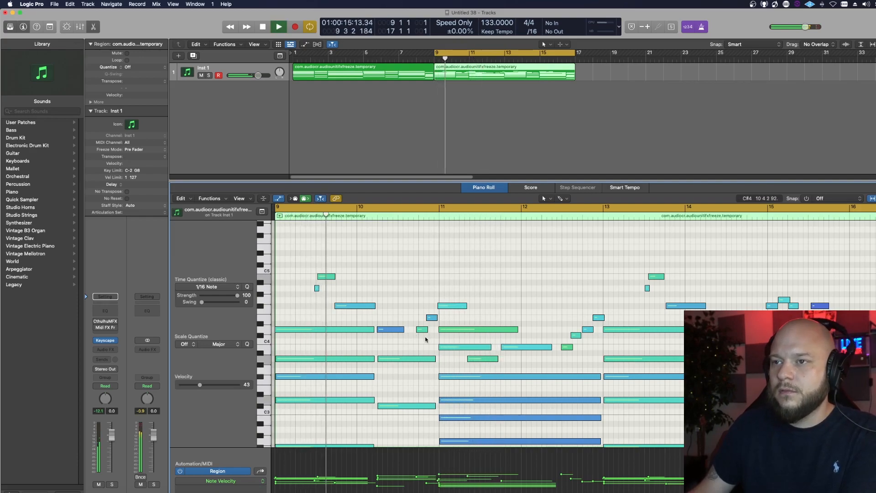
key("space")
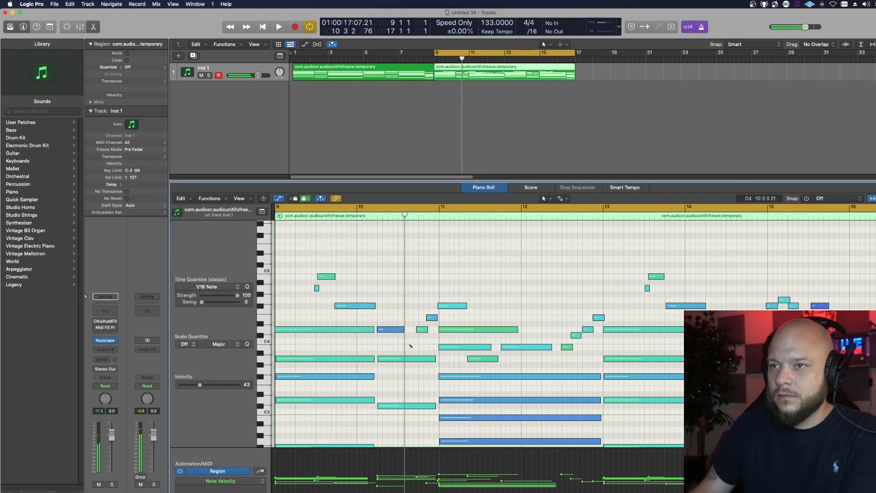
left_click_drag(431, 347, 419, 347)
key("space")
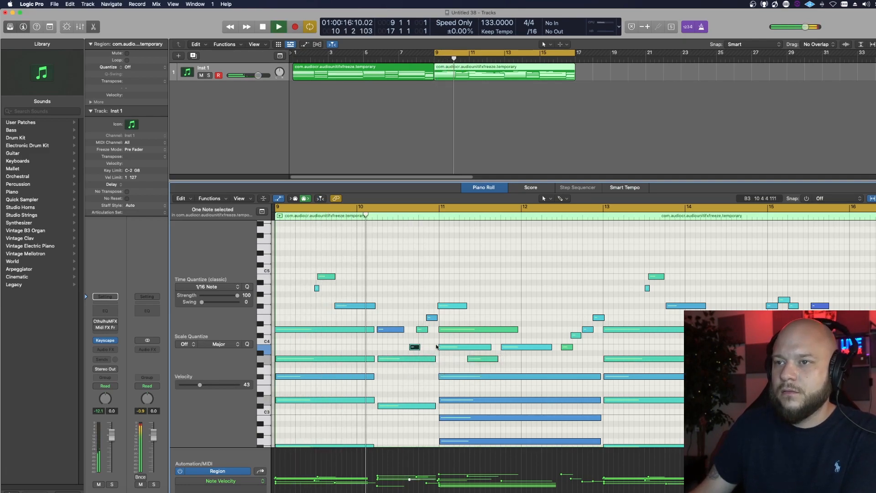
key("space")
Lengthen the added B3 note, shorten the first D4 melody note in bar 10 and shift the short D4 slightly later
left_click_drag(413, 347, 420, 329)
key("space")
key("space")
key("space")
key("space")
Nudge the A3 melody note in bar 11 slightly later and replay the section from bar 9
key("space")
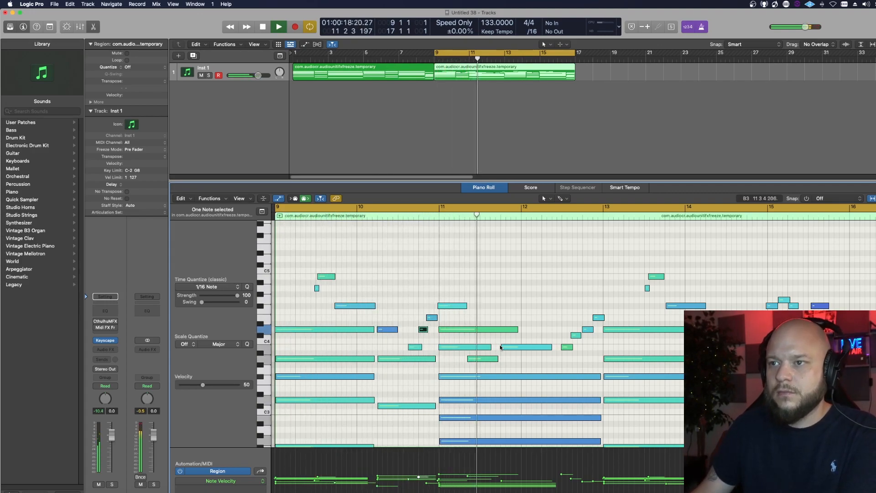
key("space")
key("space")
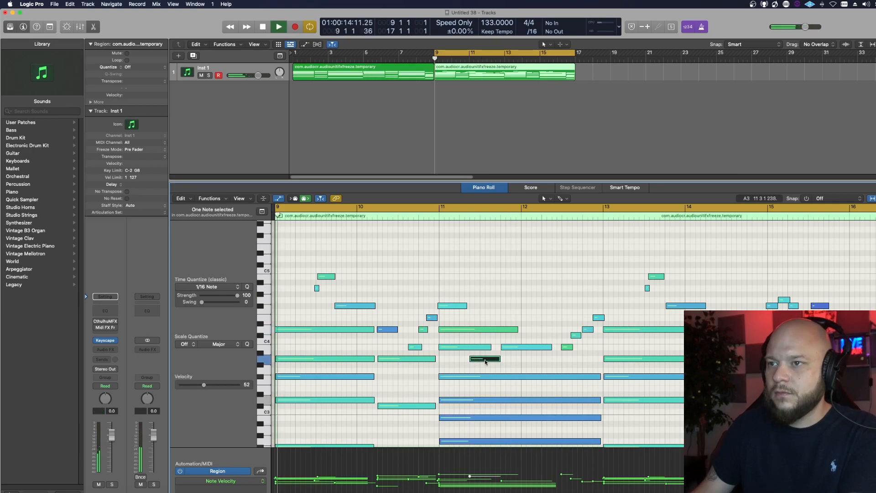
Check the short B3 melody note in bar 12 while the section plays
left_click(560, 324)
left_click(568, 347)
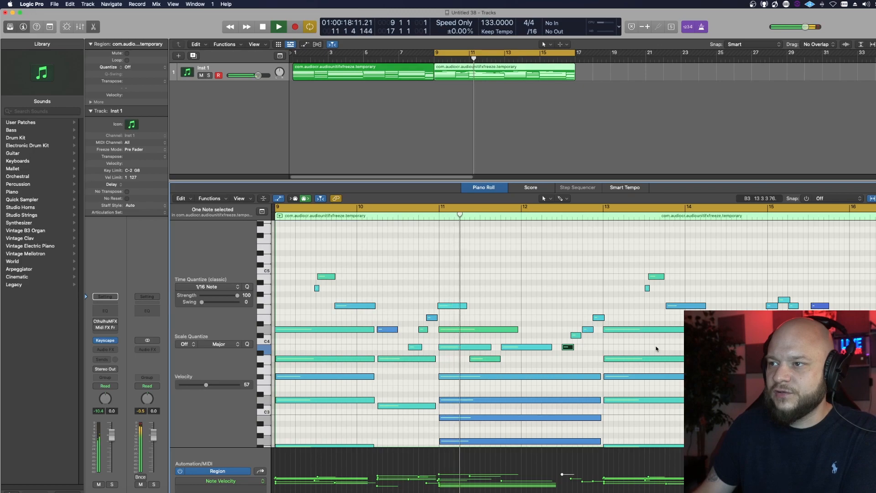
scroll(663, 349, "down", 1)
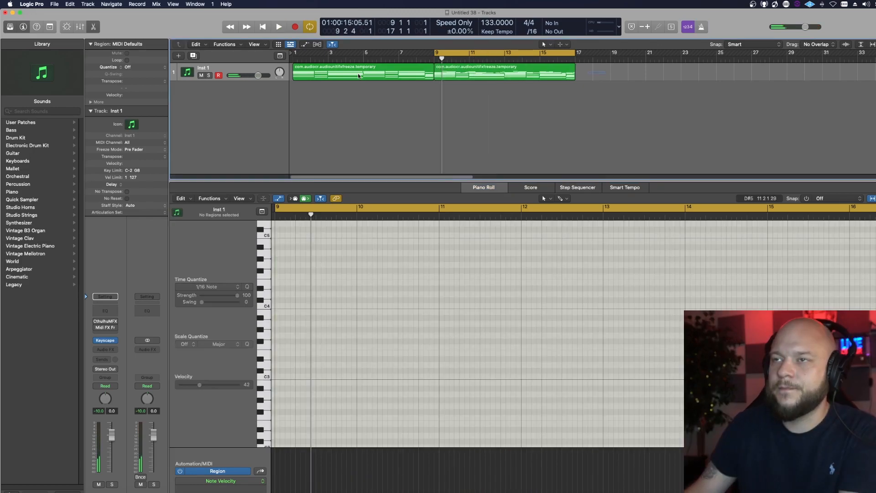
Join the two Inst 1 regions into one and extend the cycle range back to bar 1
key("super+a")
right_click(360, 72)
left_click(405, 77)
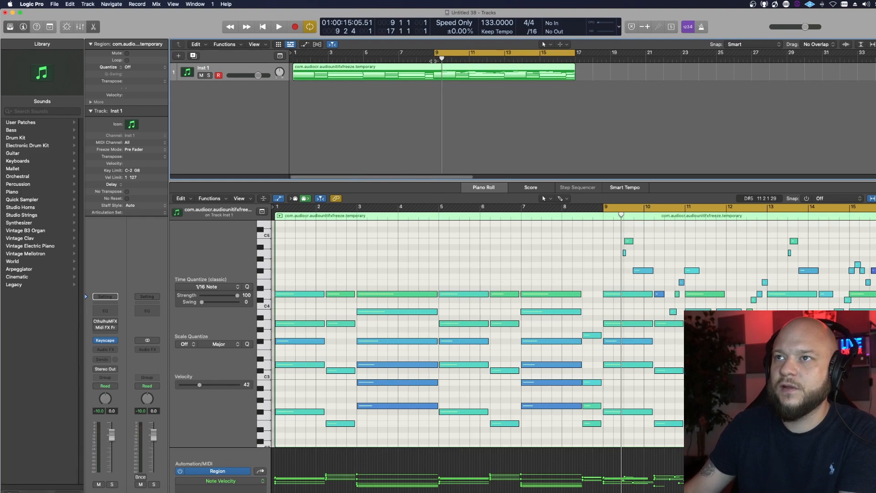
left_click_drag(434, 54, 182, 45)
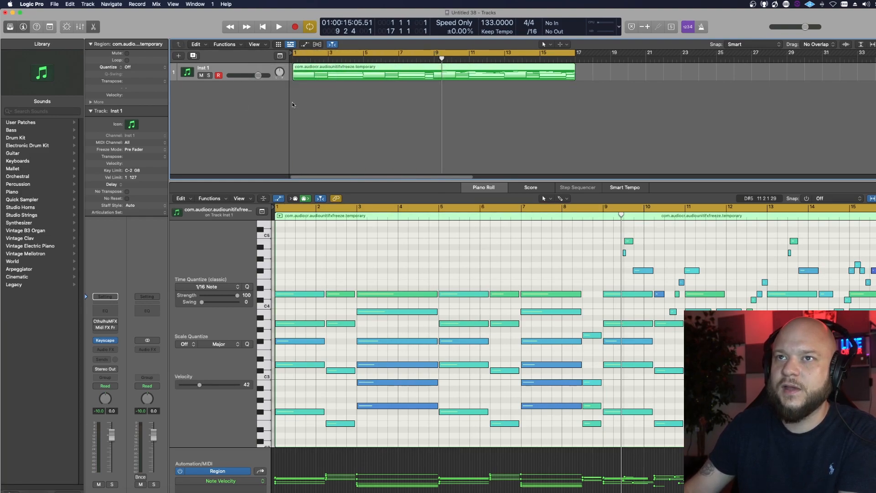
Record a Kontakt Vintage Jazz Tenor Sax line over bars 1 to 8 on a second instrument track and loop it to bar 17
key("alt+super+n")
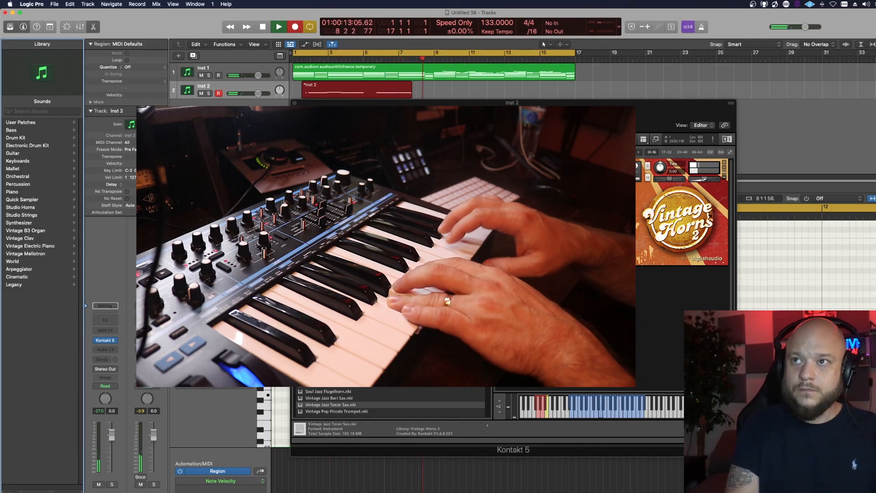
key("space")
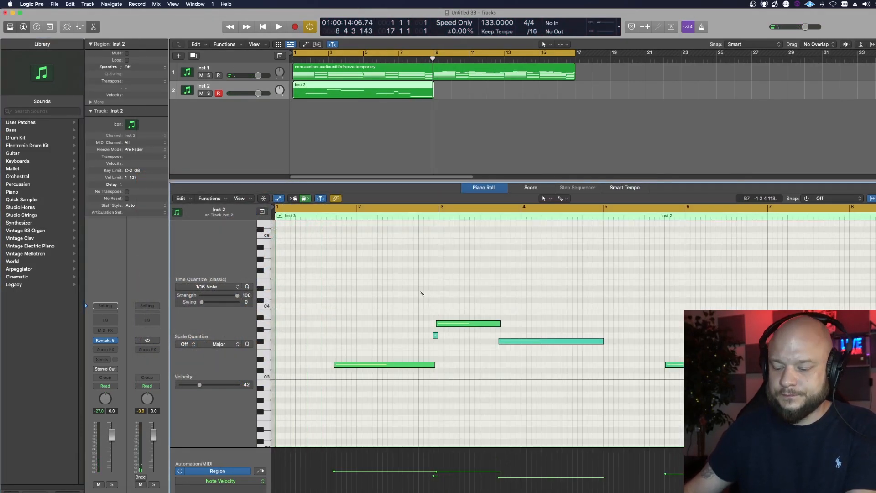
key("super+a")
left_click_drag(435, 84, 576, 85)
Nudge the opening D3 sax note slightly later and the D3 note in bar 5 slightly earlier, replaying from the start
left_click(454, 278)
left_click(395, 364)
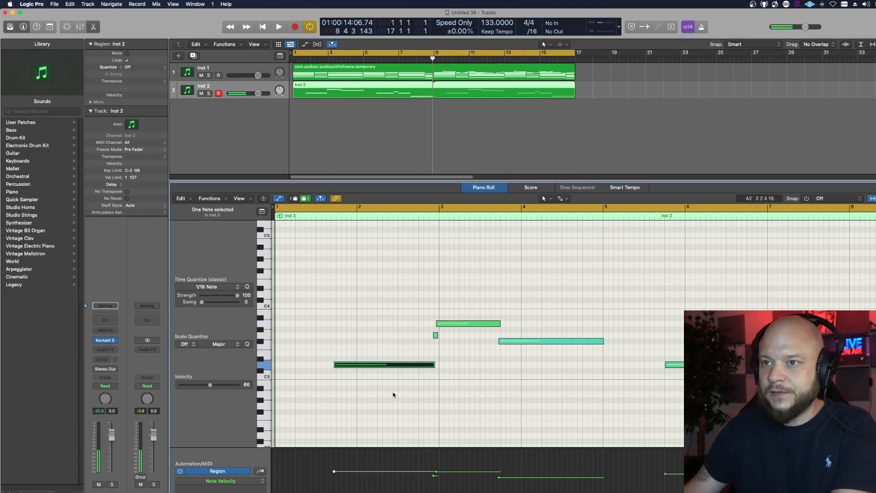
key("space")
left_click(730, 365)
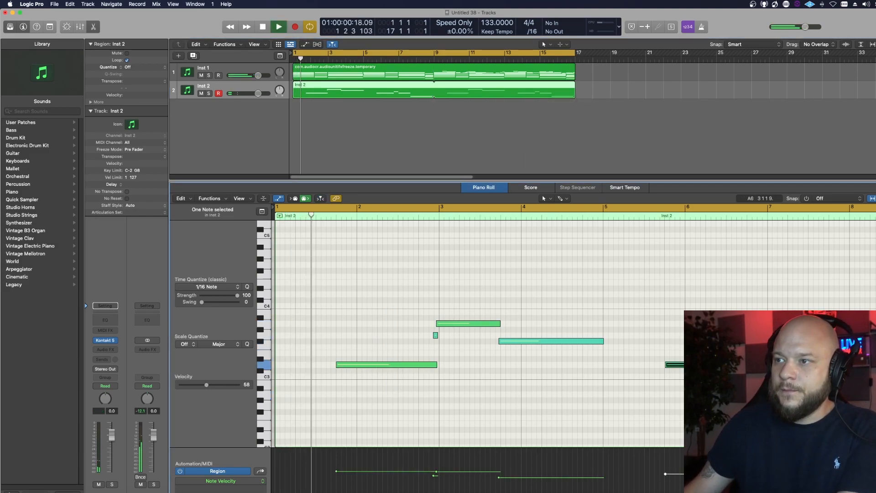
left_click(842, 394)
key("space")
key("space")
left_click(844, 388)
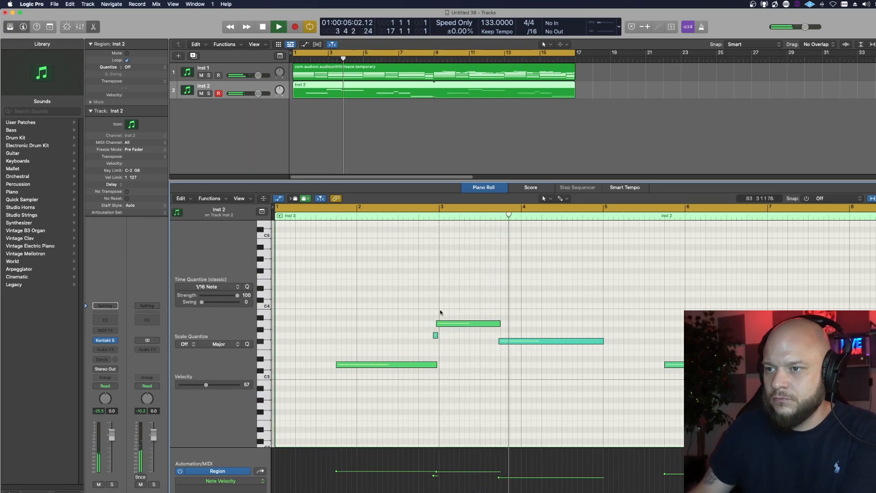
key("space")
key("space")
Raise the velocities of the four opening sax notes and select the phrase starting in bar 5 during playback
left_click_drag(366, 303, 549, 388)
left_click_drag(498, 476, 498, 472)
key("space")
key("space")
left_click(569, 413)
left_click_drag(677, 307, 840, 410)
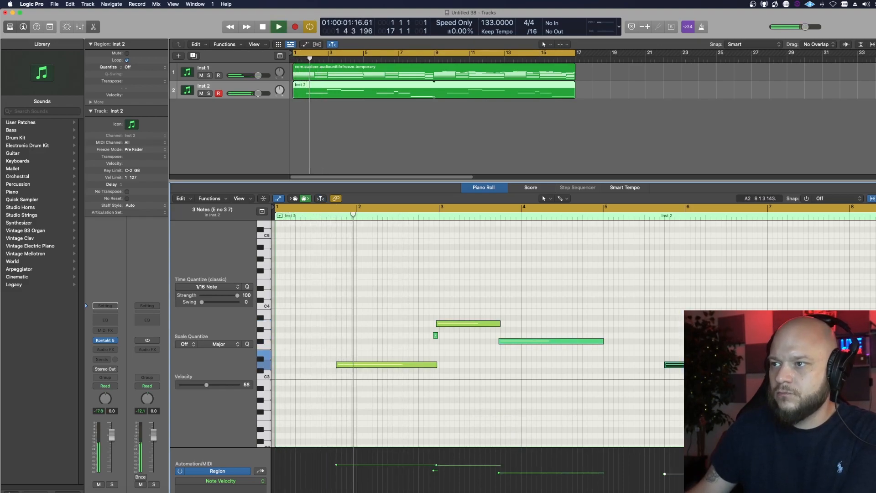
Lower the velocities of the four opening sax notes slightly and fine-tune the velocity of the long F#3 note in bar 3
key("space")
key("space")
left_click_drag(366, 302, 541, 387)
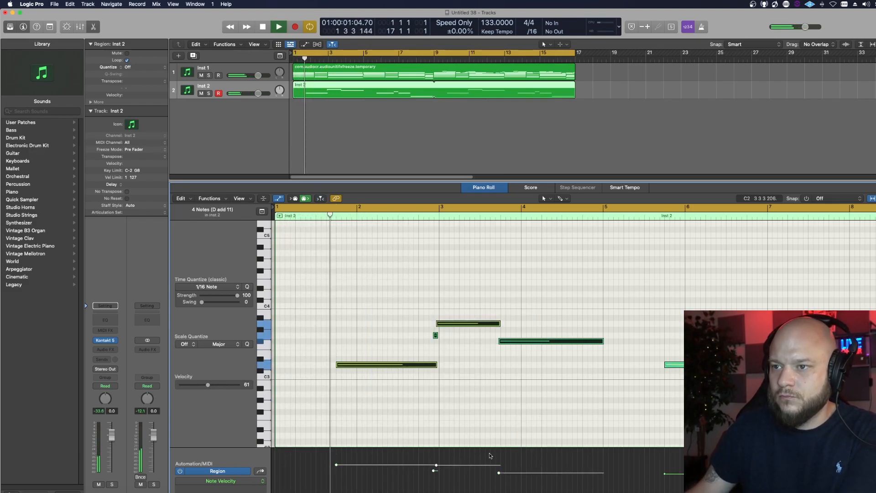
left_click_drag(436, 470, 436, 474)
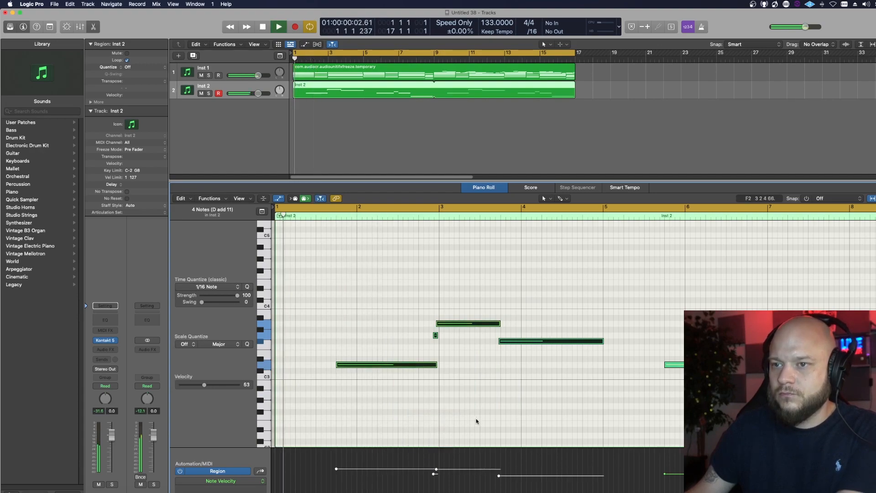
left_click(442, 433)
left_click_drag(498, 477, 499, 472)
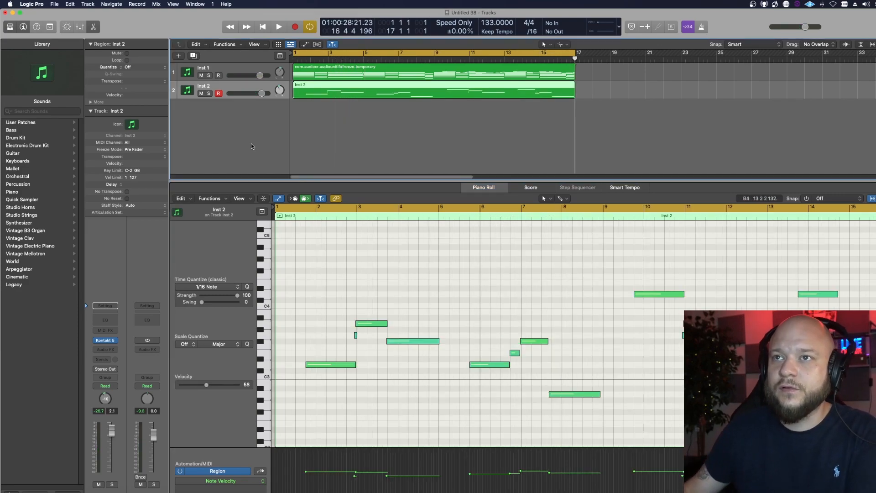
Create a third software instrument track and load a stereo Alchemy instrument on it
left_click(178, 56)
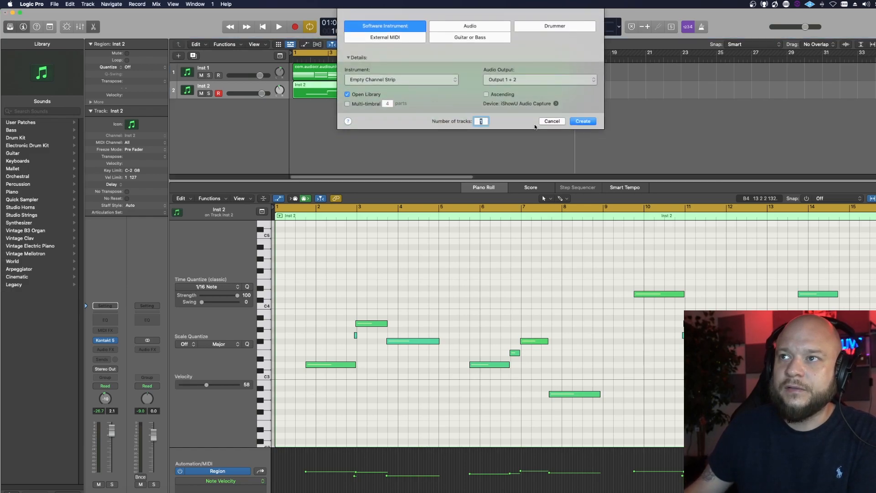
key("Return")
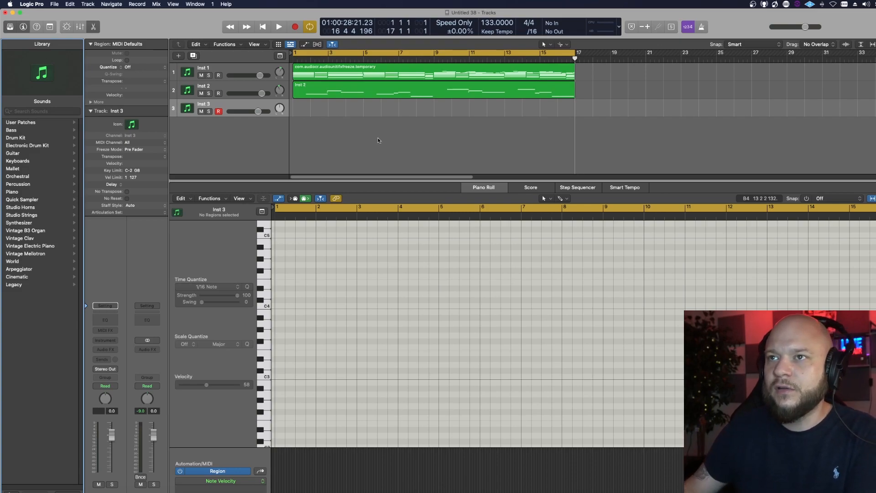
left_click(106, 341)
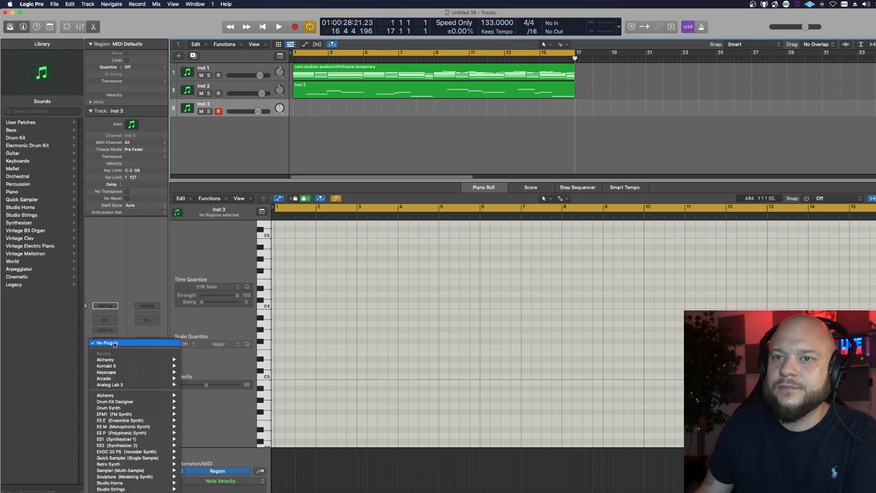
mouse_move(120, 363)
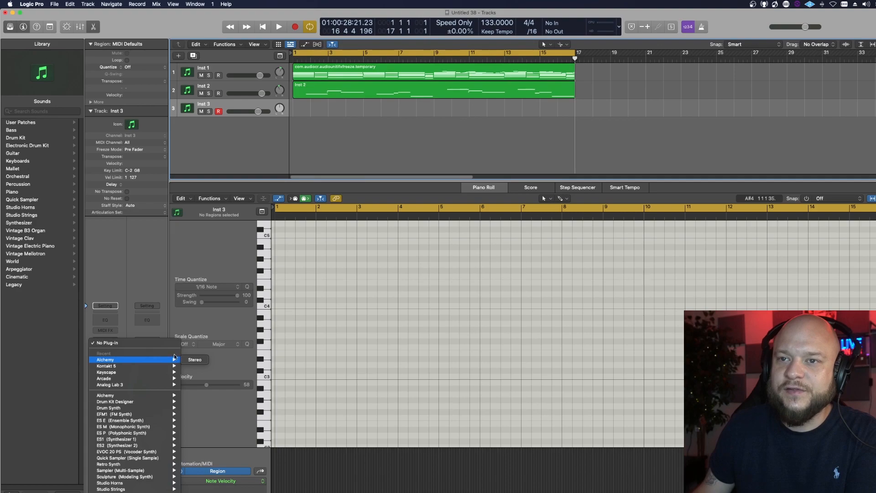
left_click(195, 361)
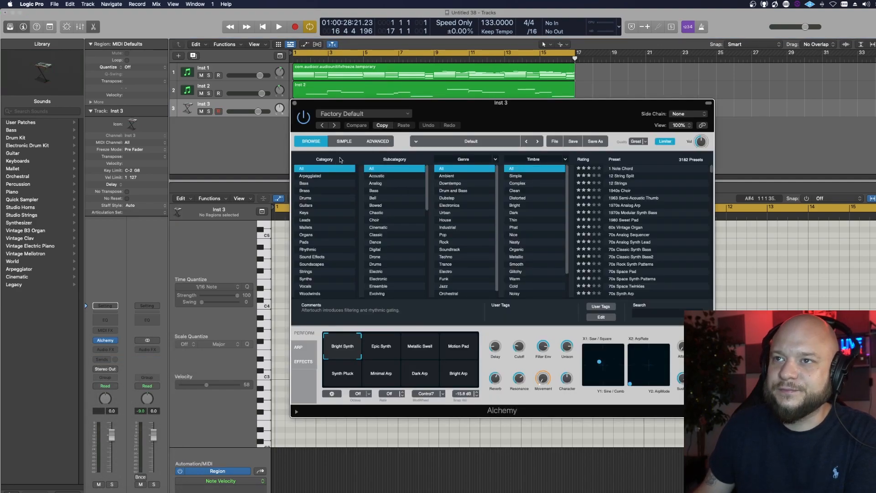
Open the audio import for Alchemy's source A and browse to the Percs folder of the Angels Vol. 2 drum kit
left_click(376, 142)
left_click(364, 168)
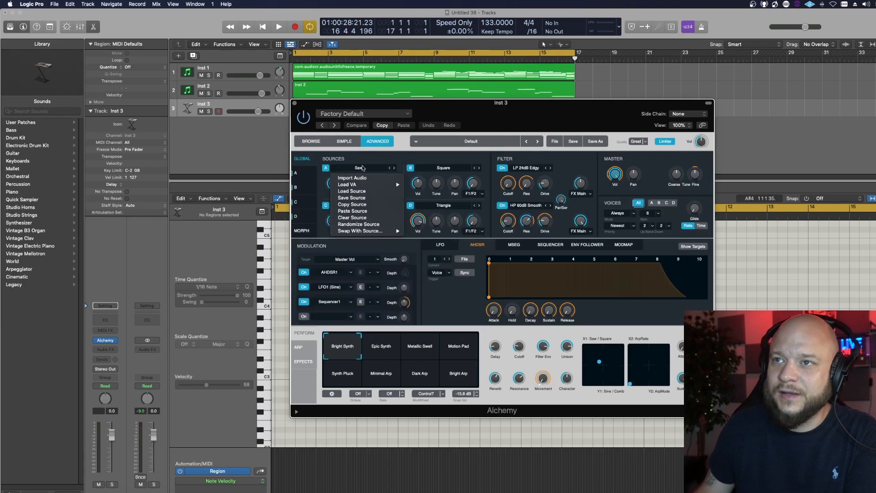
left_click(365, 178)
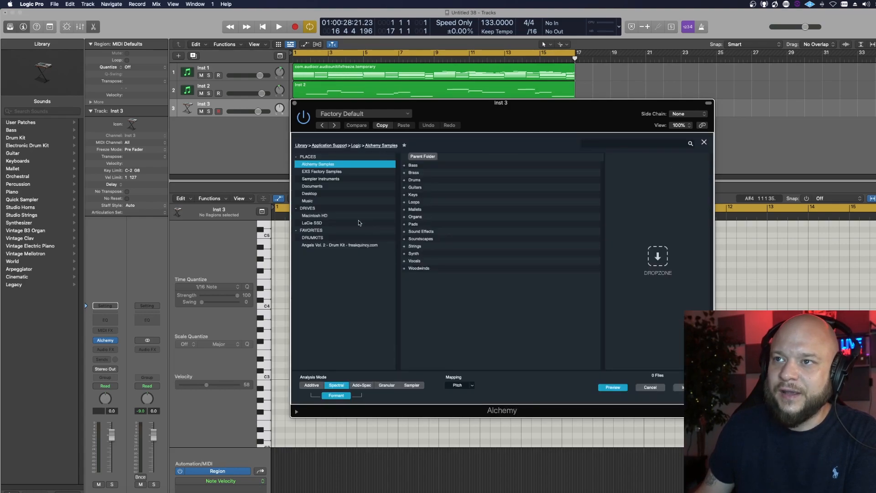
left_click(319, 245)
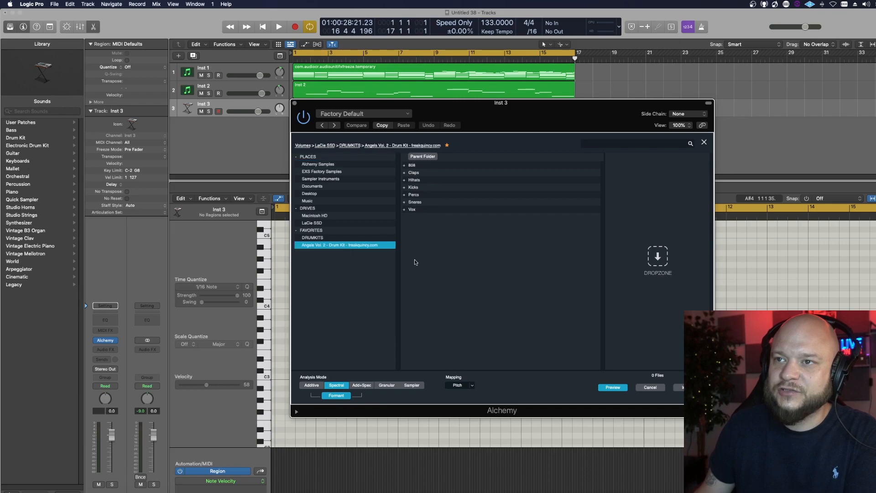
double_click(405, 196)
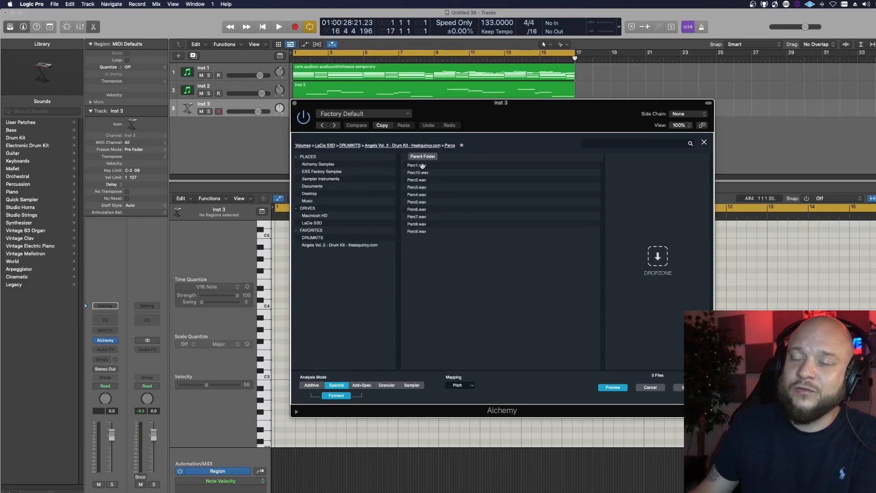
Audition the percussion samples Perc1, Perc2, Perc4, Perc6, Perc8 and Perc9
left_click(422, 166)
left_click(420, 180)
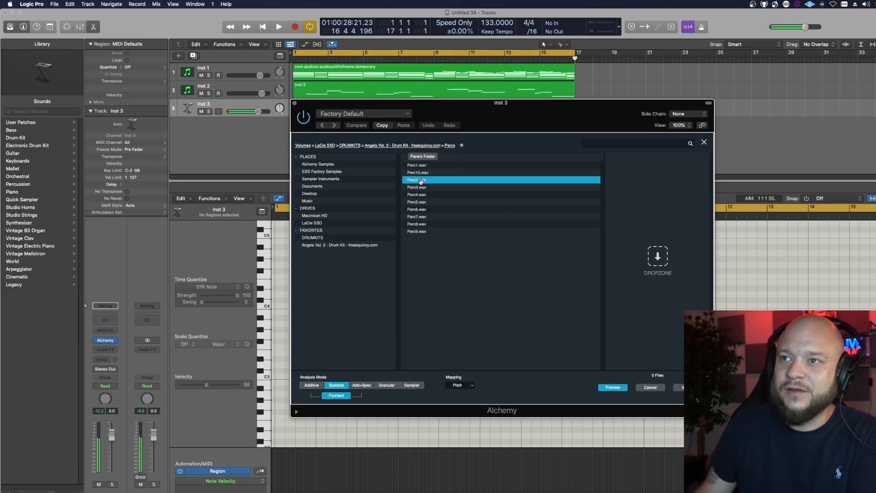
left_click(416, 196)
left_click(417, 209)
left_click(418, 223)
left_click(418, 230)
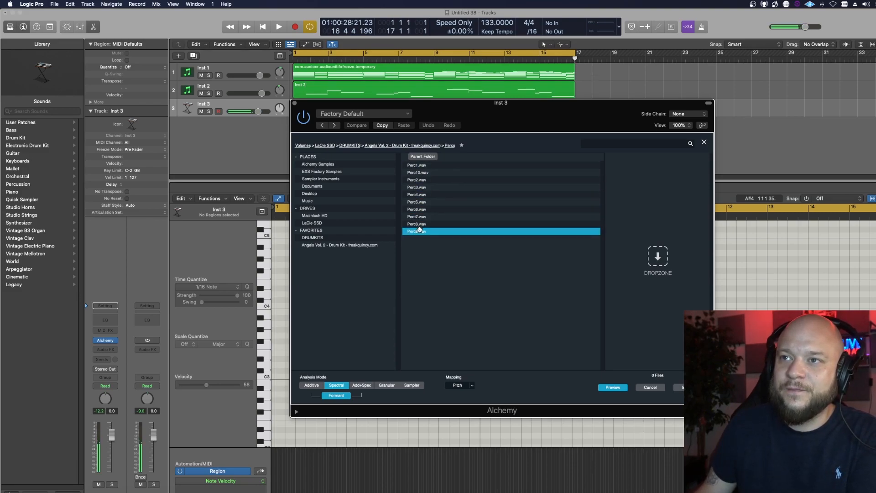
left_click_drag(495, 115, 499, 135)
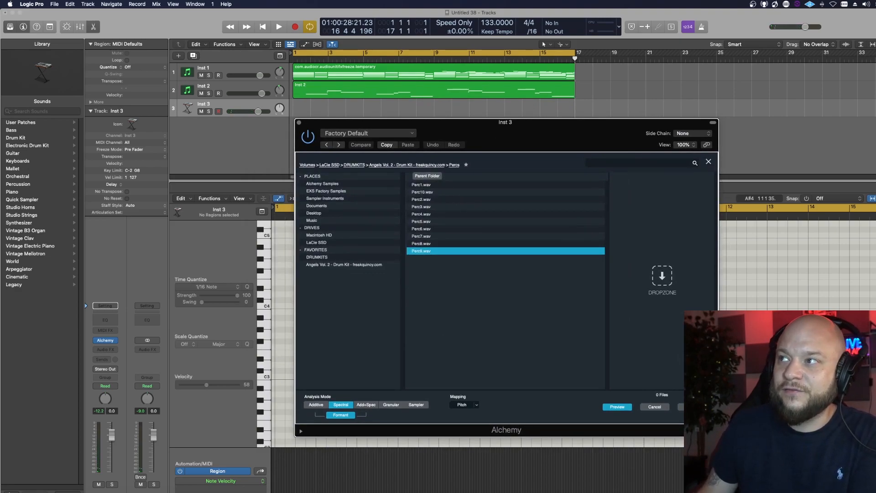
key("f")
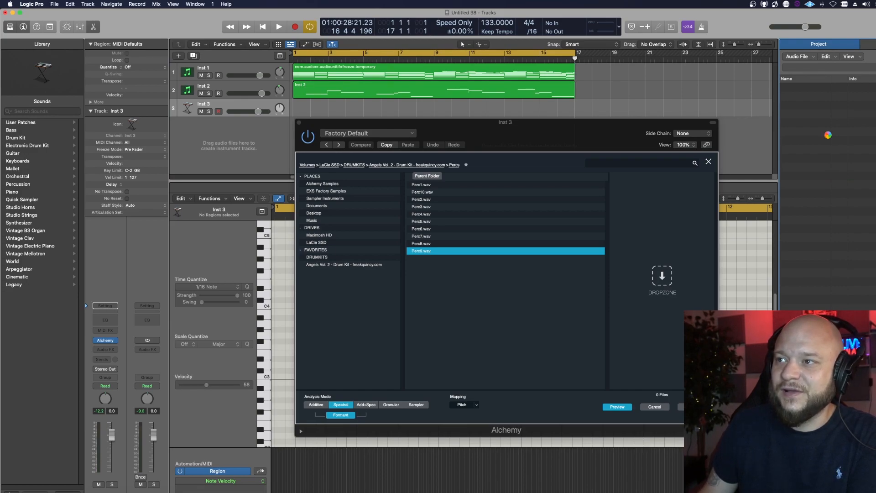
left_click(868, 44)
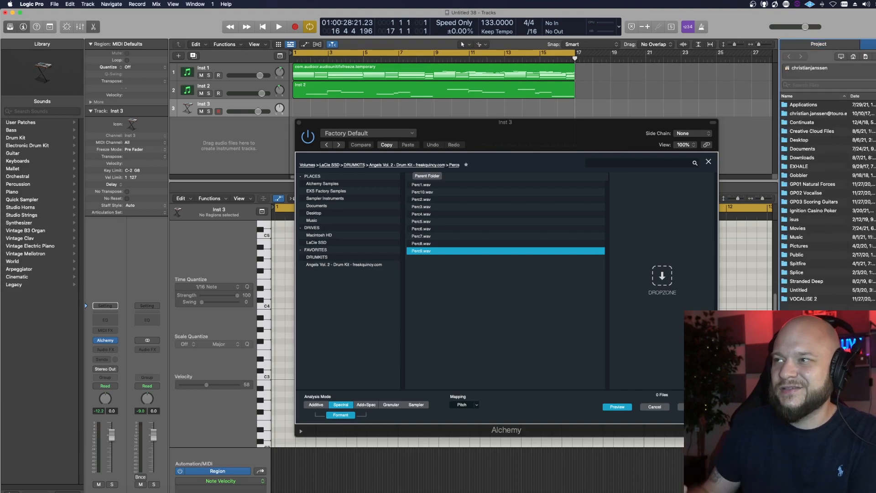
key("f")
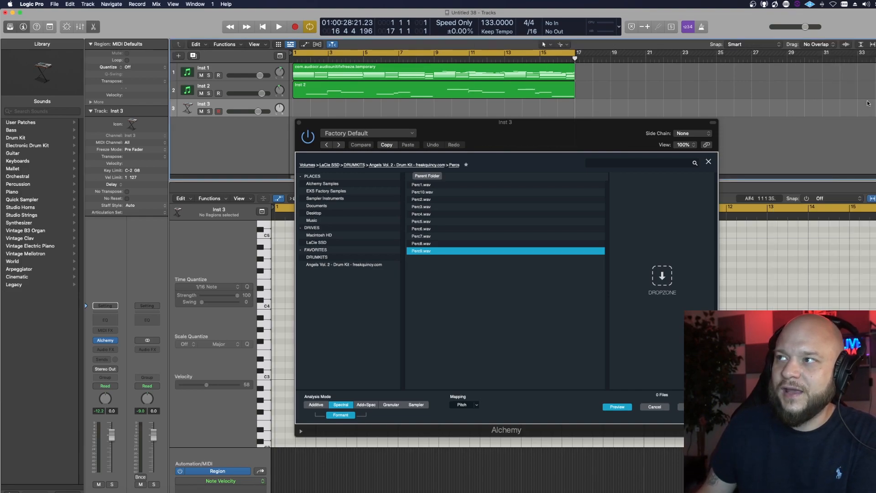
Audition the percussion samples Perc6, Perc5, Perc4, Perc3 and Perc2
left_click(425, 229)
left_click(425, 221)
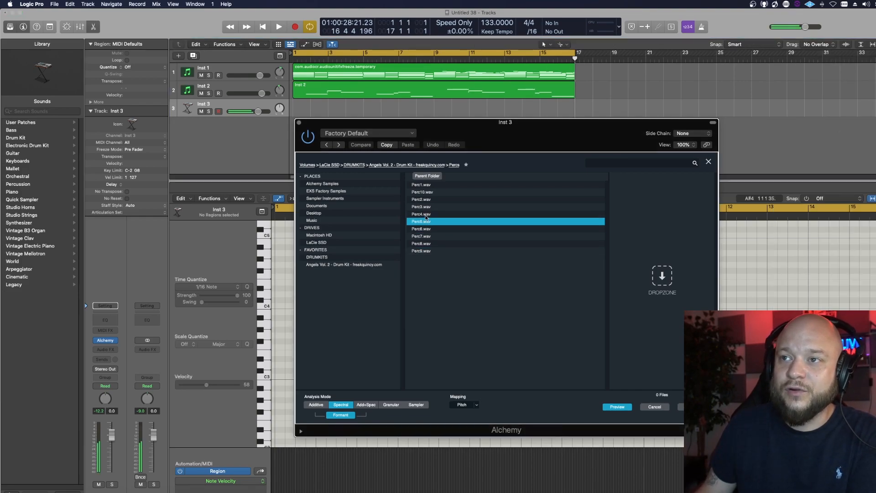
left_click(426, 215)
left_click(426, 208)
left_click(425, 200)
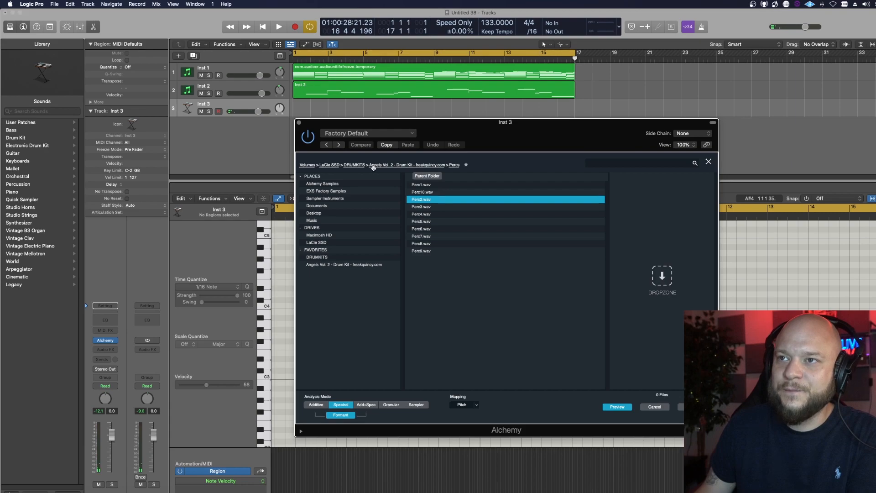
Reopen the audio import for Alchemy's source A and go to the Angels Vol. 2 drum kit favourite
mouse_move(173, 360)
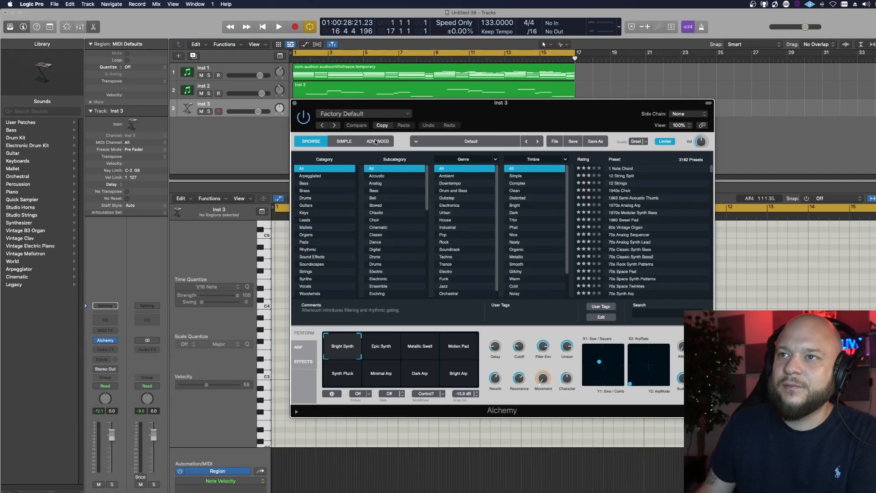
left_click(380, 142)
left_click(358, 169)
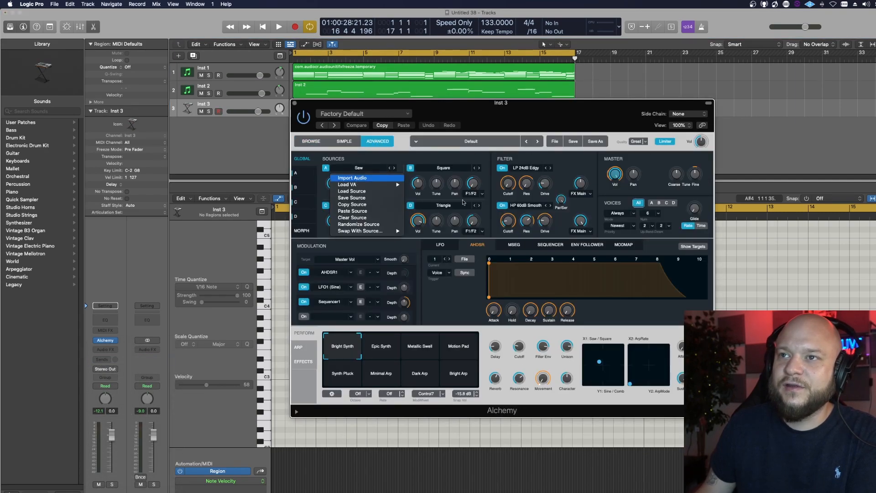
left_click(359, 179)
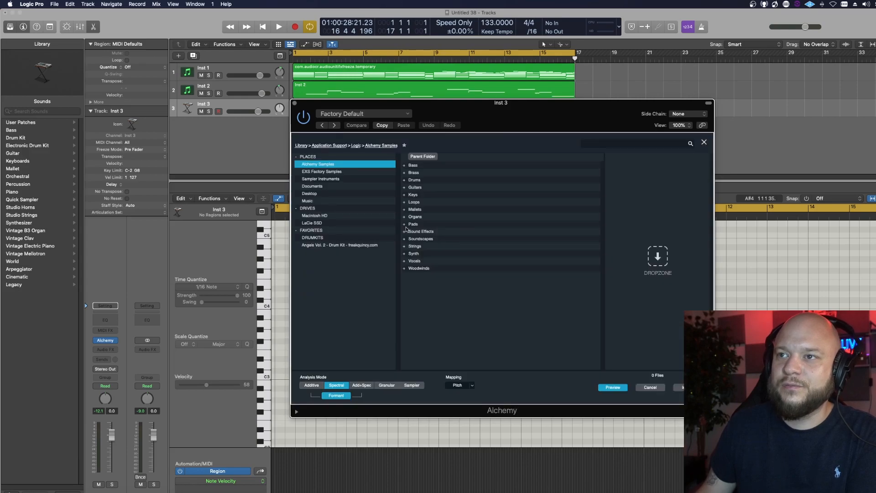
left_click(367, 245)
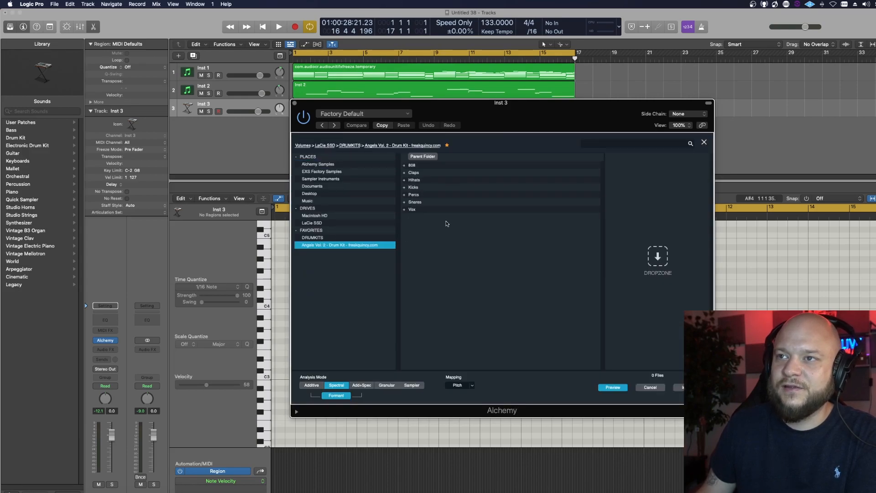
Open the *BWB THE WAV 6 2 kit within the DRUMKITS folder and add it to the favourites
left_click(387, 237)
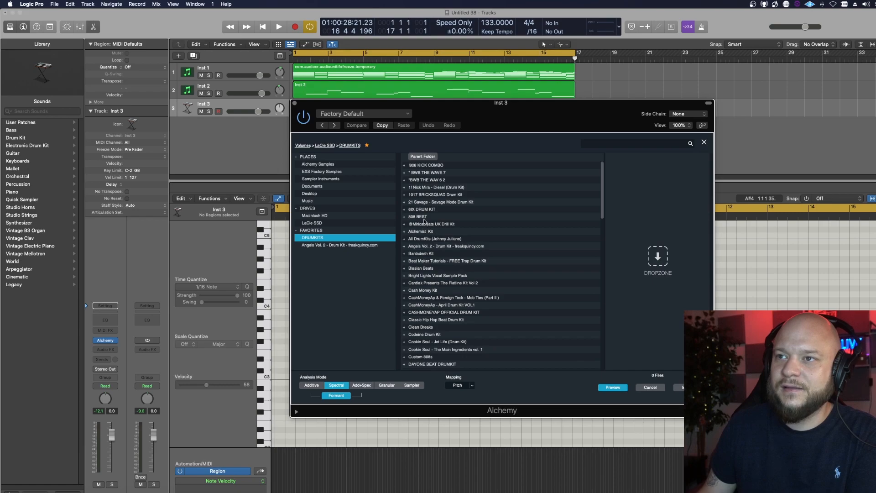
left_click(435, 181)
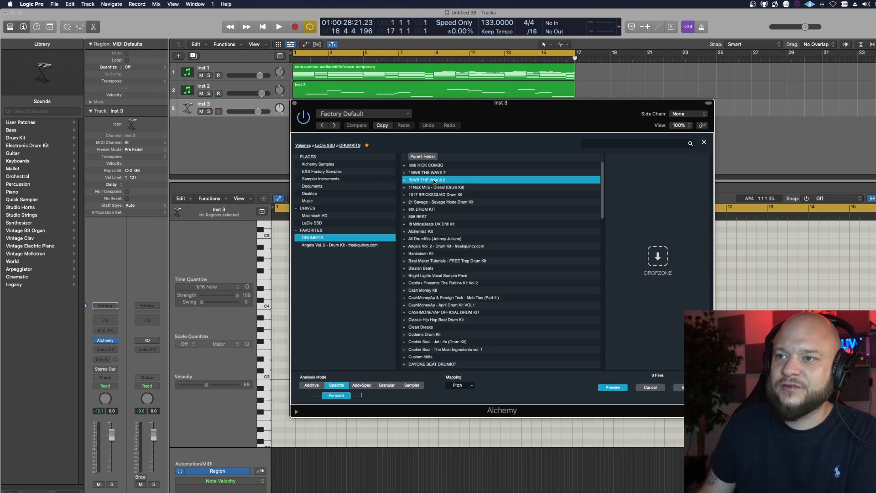
double_click(434, 182)
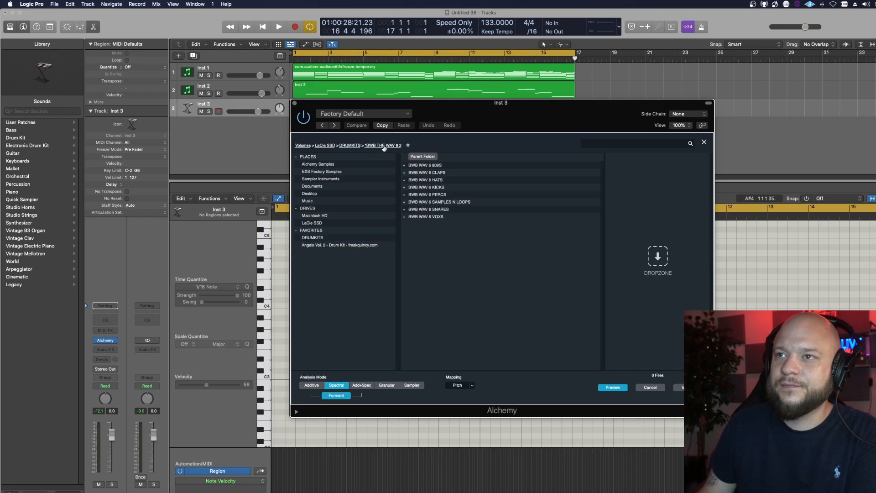
left_click(407, 145)
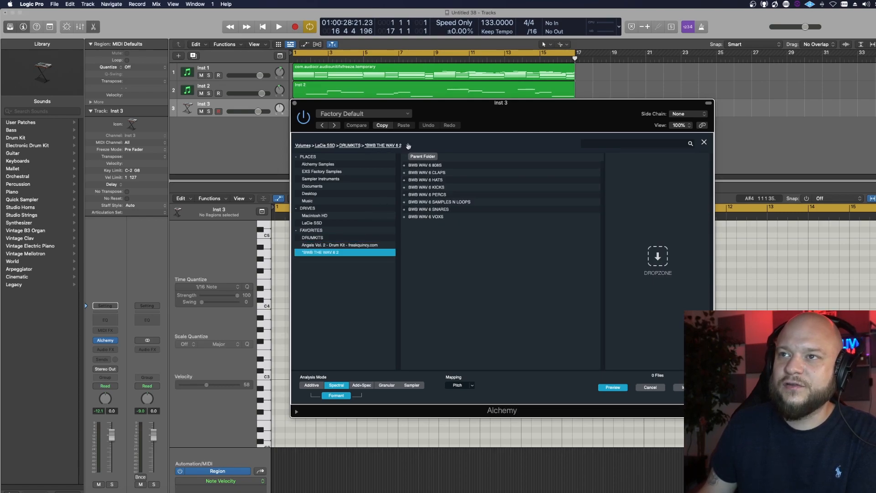
Audition Hihat 1.wav from the Angels Vol. 2 kit's Hihats folder and move the Alchemy window clear of the track headers
left_click(332, 244)
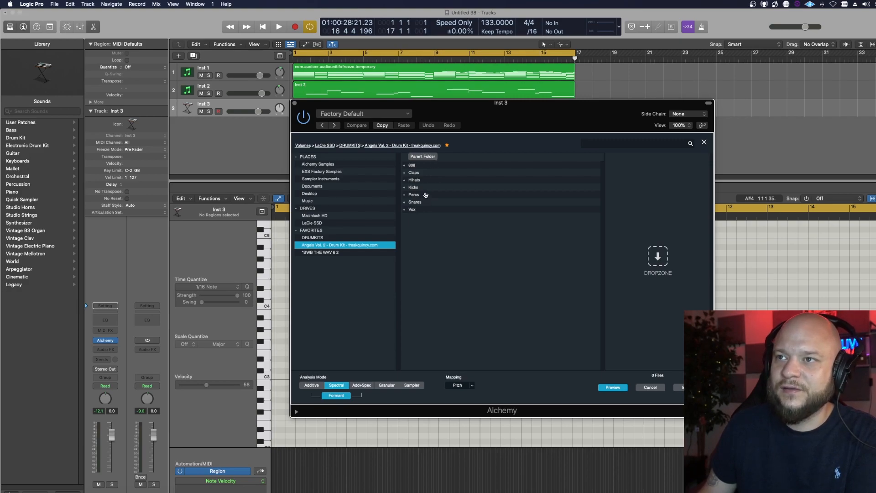
double_click(413, 180)
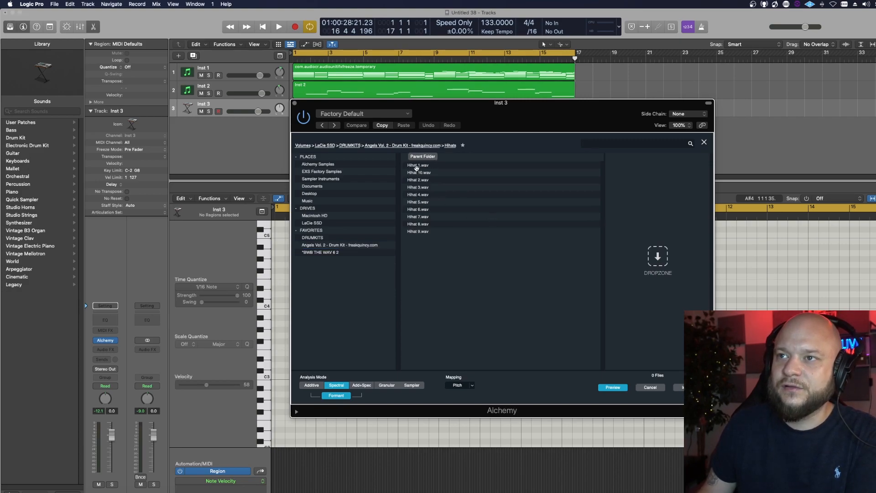
left_click(418, 166)
left_click_drag(481, 120, 554, 113)
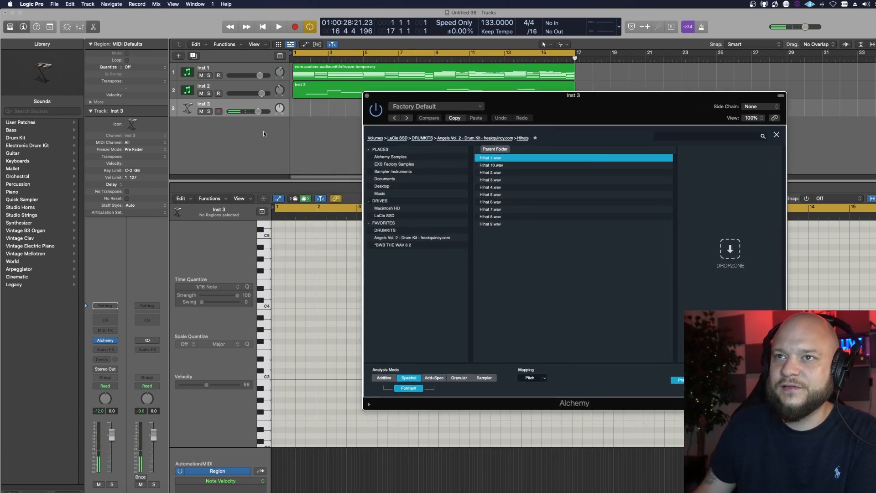
Create a fourth software instrument track with Drum Machine Designer and place Hihat 1.wav on its C1 Kick 1 pad
left_click(179, 57)
left_click(582, 121)
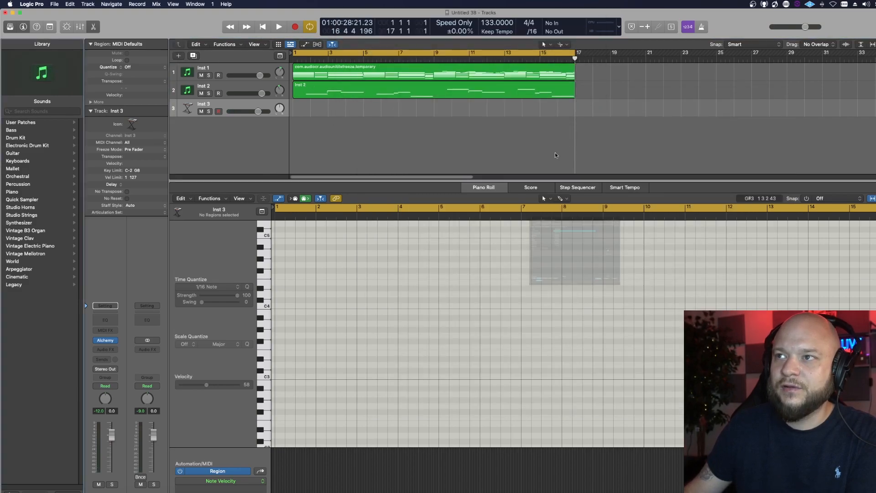
left_click(105, 317)
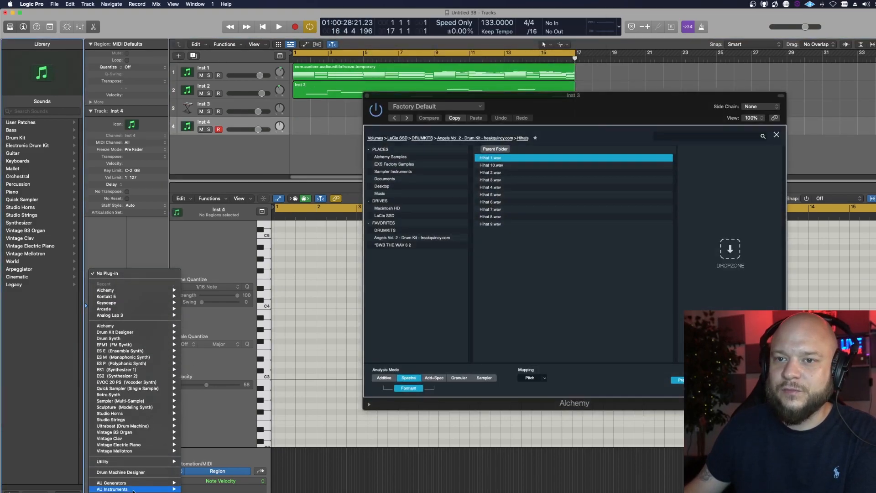
left_click(122, 471)
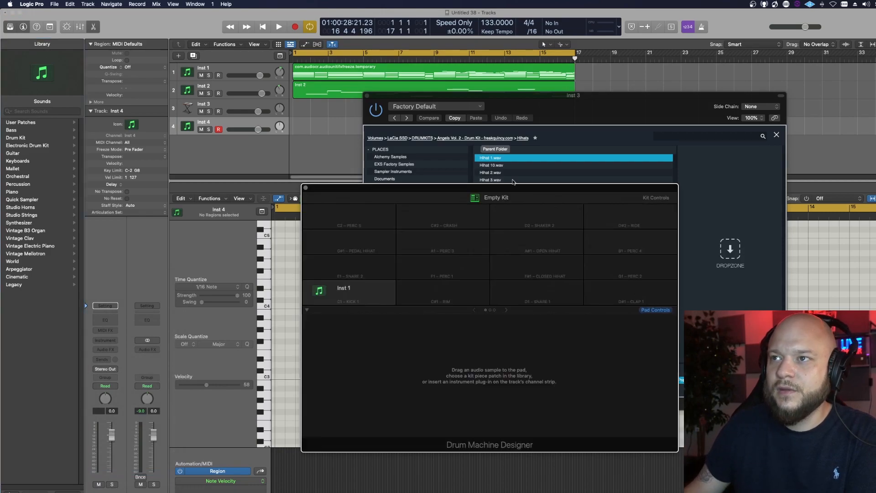
left_click_drag(493, 158, 325, 299)
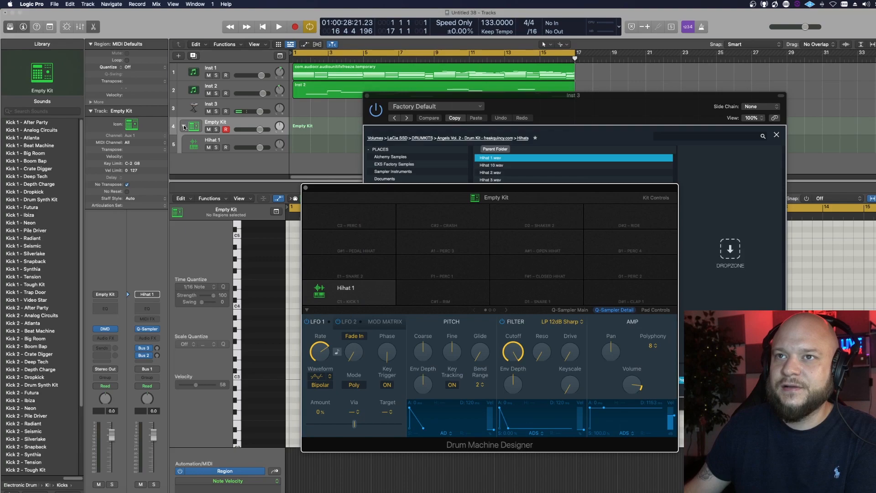
Create an empty MIDI region at bar 1 on the Hihat 1 track and close both plug-in windows
left_click(296, 141)
right_click(299, 142)
left_click(325, 145)
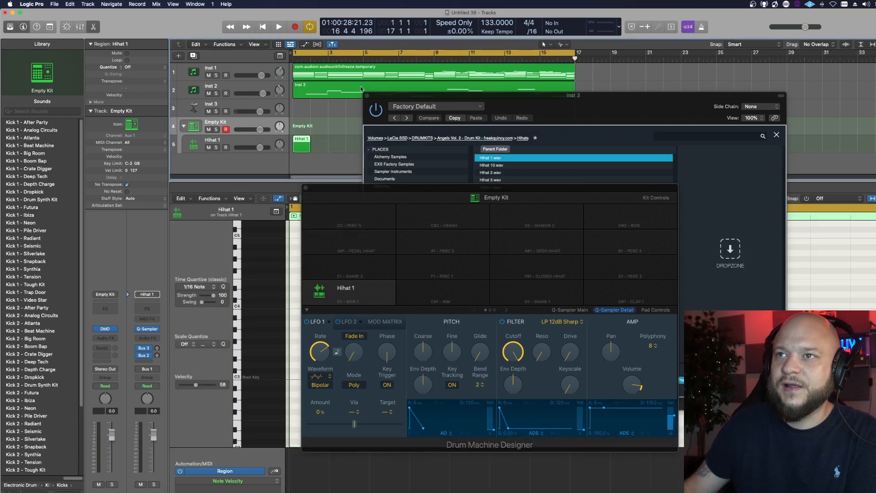
left_click(366, 96)
left_click(306, 188)
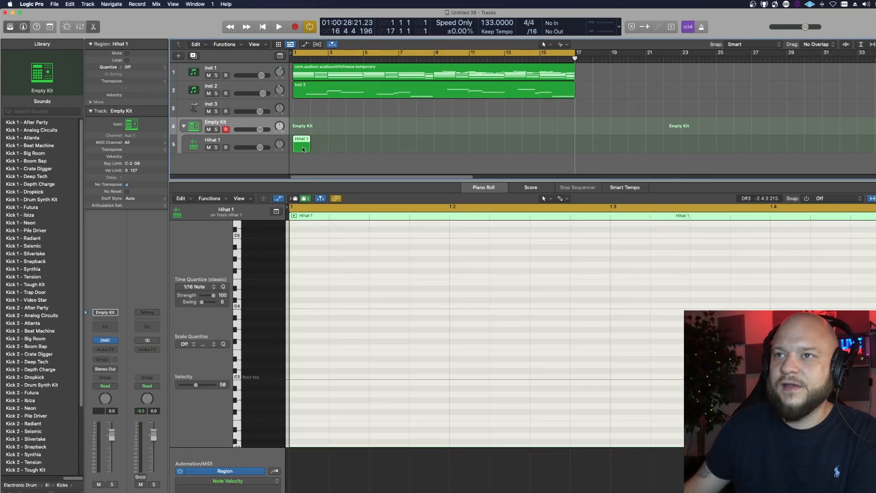
Extend the Hihat 1 region to four bars and set the cycle range to match it
key("p")
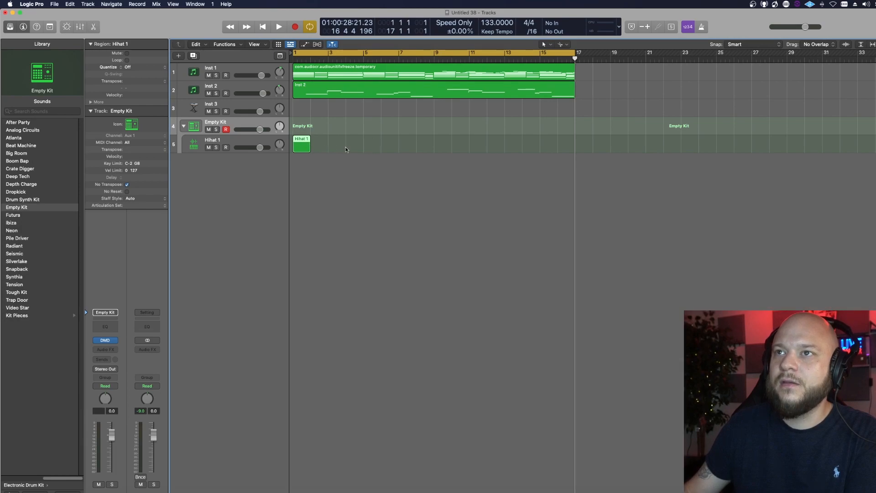
left_click_drag(309, 151, 363, 152)
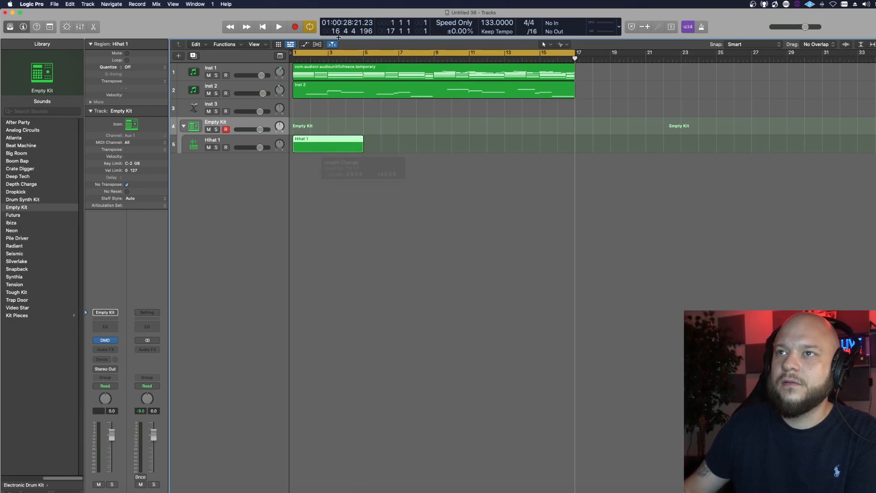
key("super+u")
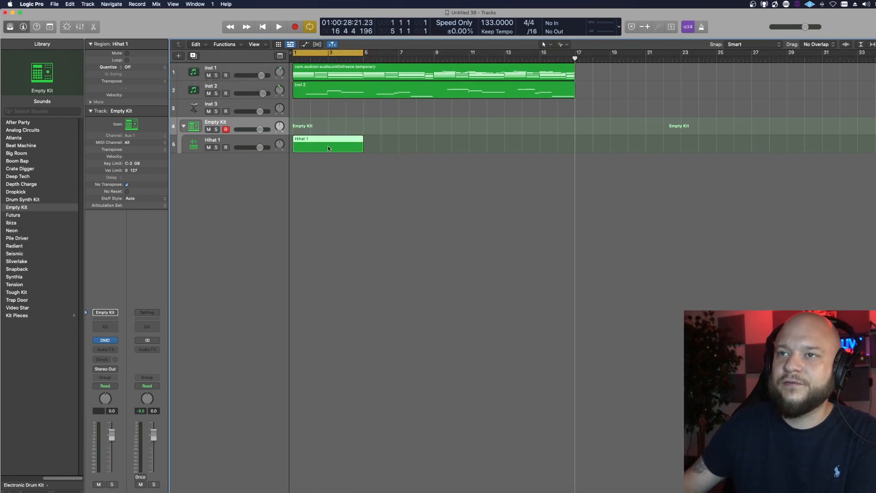
Open the Hihat 1 region in the Piano Roll and set time quantize to 1/8 note with Smart snapping
double_click(327, 152)
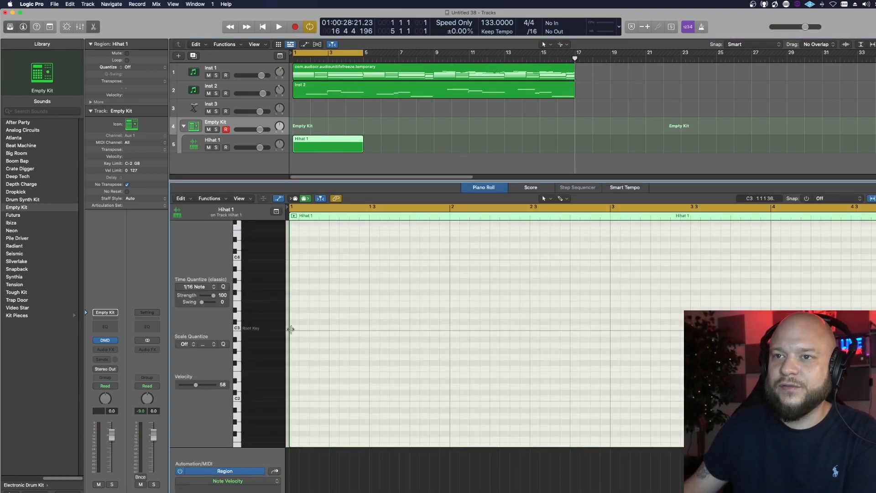
left_click(567, 198)
left_click(593, 322)
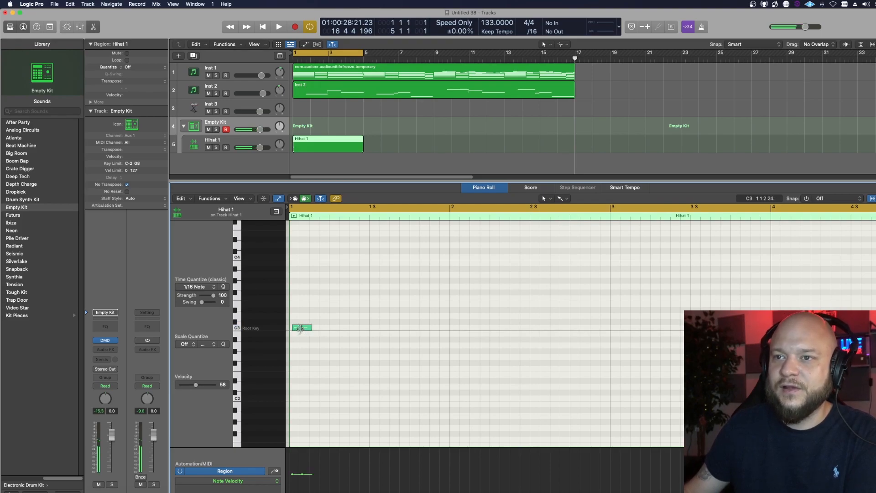
left_click(196, 286)
left_click(193, 325)
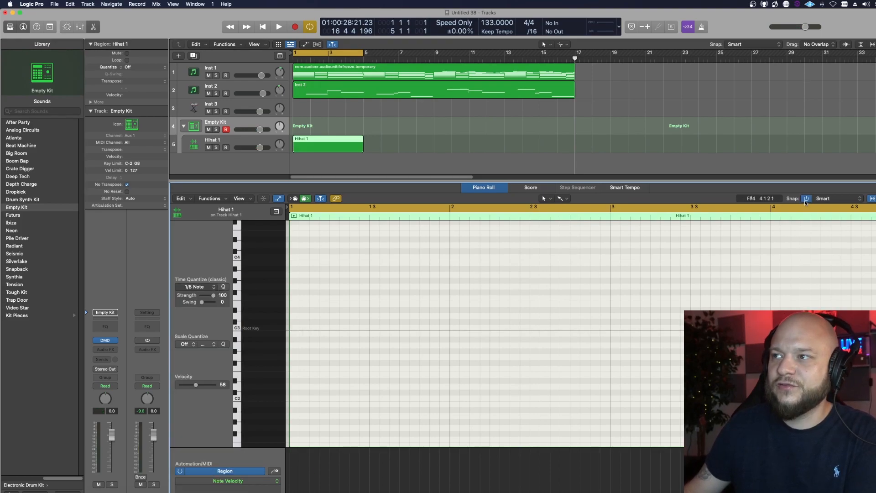
Enter four consecutive eighth notes on C3 from bar 1, with every second note at a lower velocity of 39
left_click_drag(292, 329, 325, 330)
left_click(319, 327)
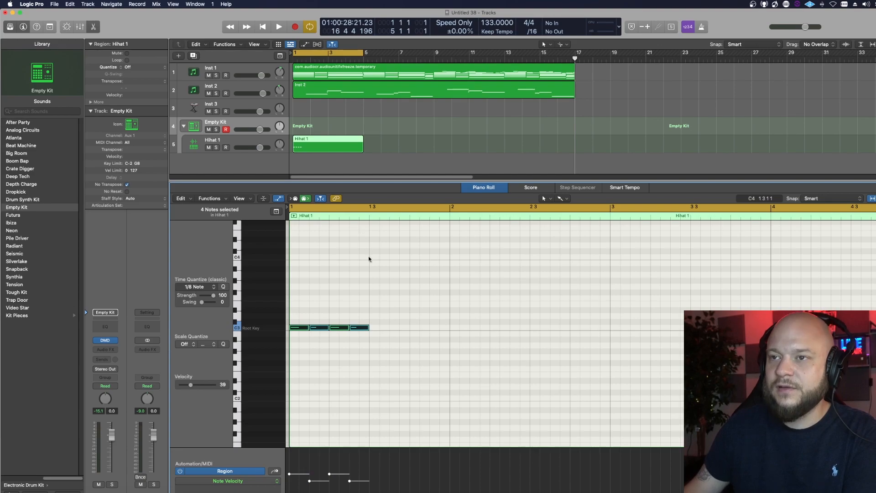
left_click(369, 258)
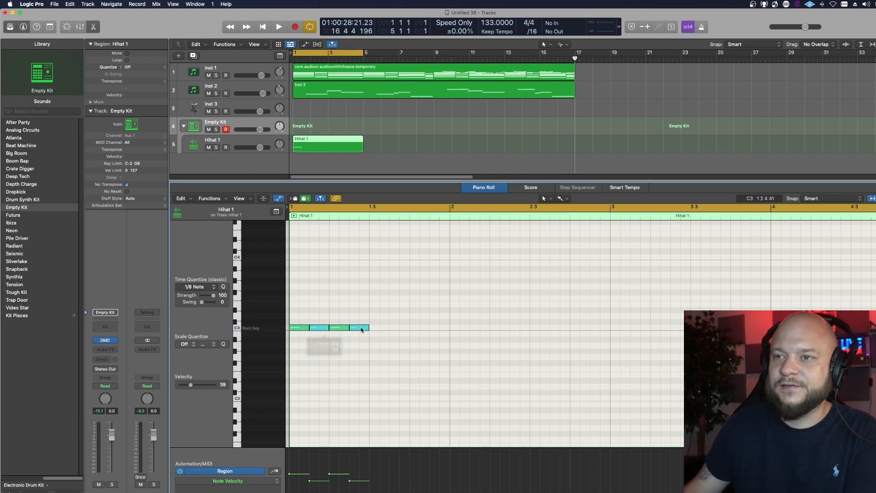
Repeat the four hi-hat notes until they fill the four-bar region and play the pattern with the chords and melody
left_click_drag(384, 283, 296, 335)
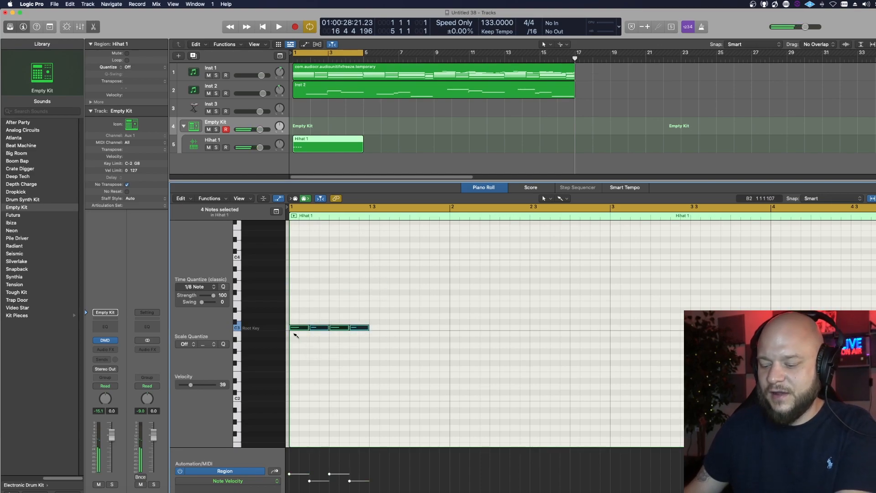
left_click(362, 211)
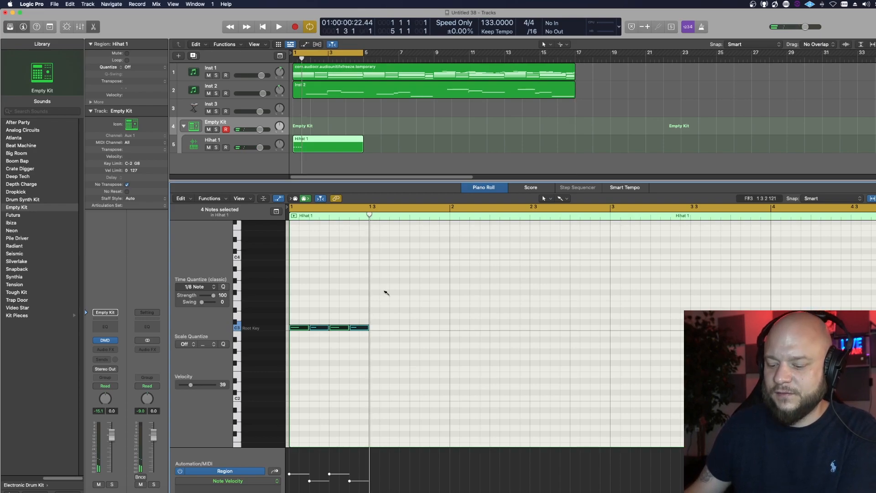
key("super+r")
key("super+r")
key("super+r")
key("super+r")
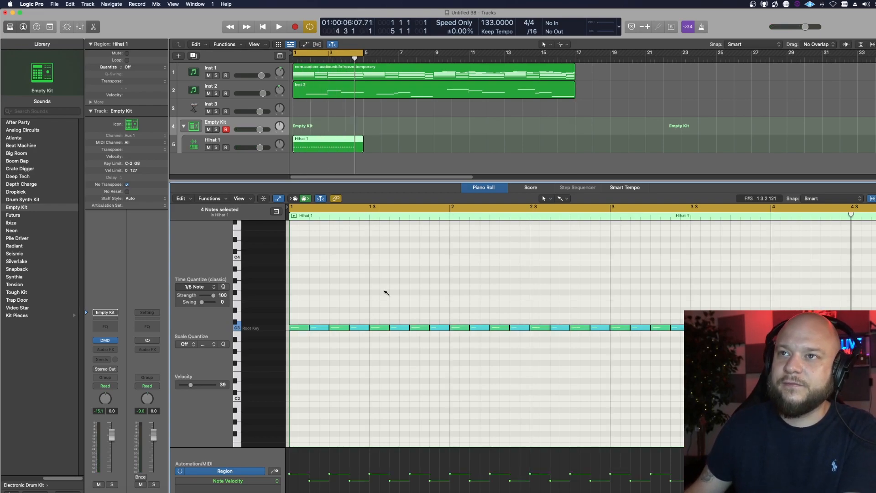
key("space")
left_click(473, 295)
key("space")
key("space")
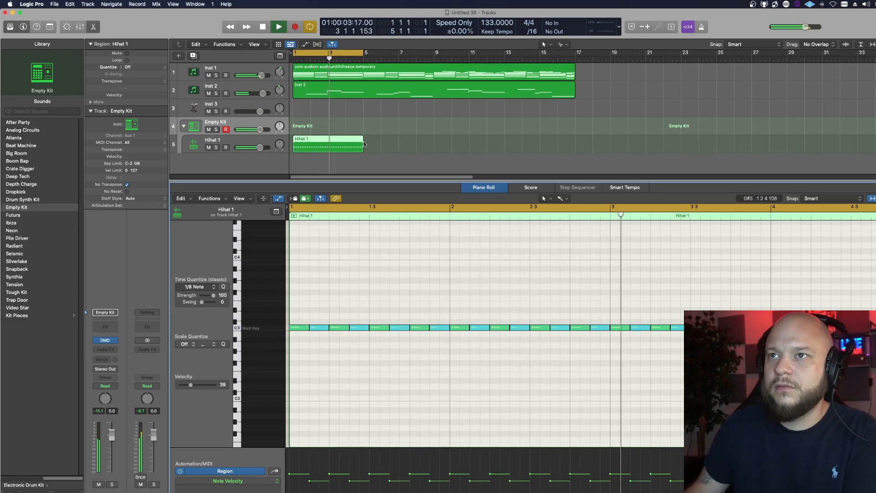
Loop the Hihat 1 region up to bar 9 and extend the cycle range to bar 9
left_click_drag(362, 142, 441, 145)
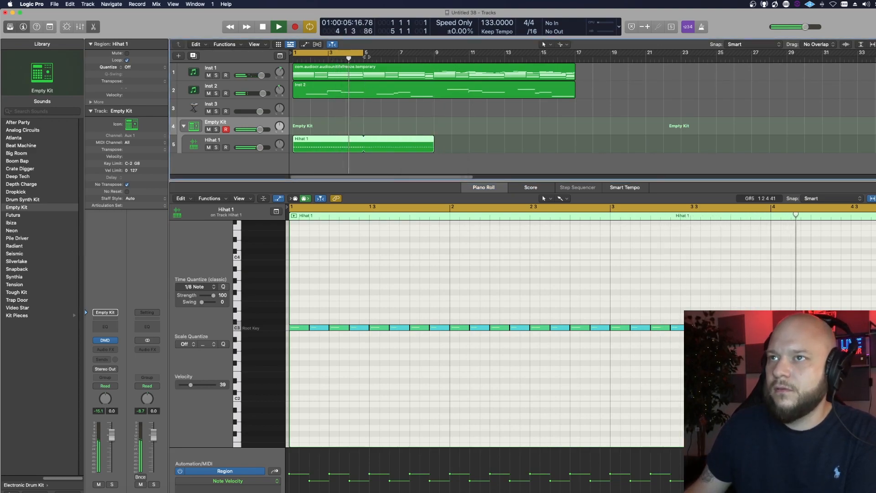
left_click_drag(364, 52, 437, 71)
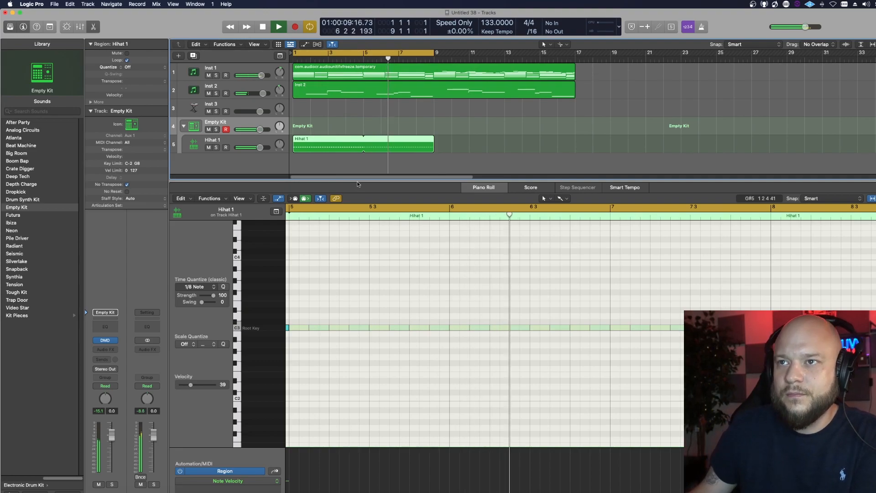
left_click_drag(367, 179, 367, 185)
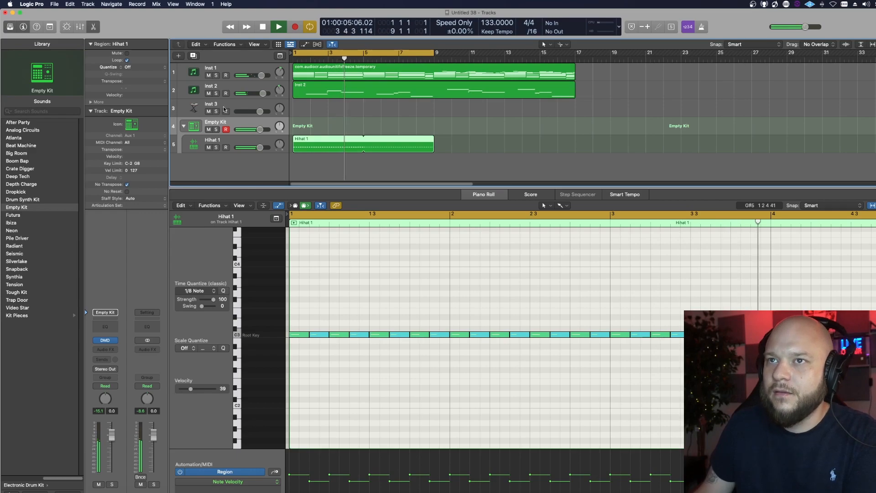
Reopen Alchemy on the Inst 3 track and import audio for source A from the Angels Vol. 2 drum kit
key("Up")
left_click(105, 340)
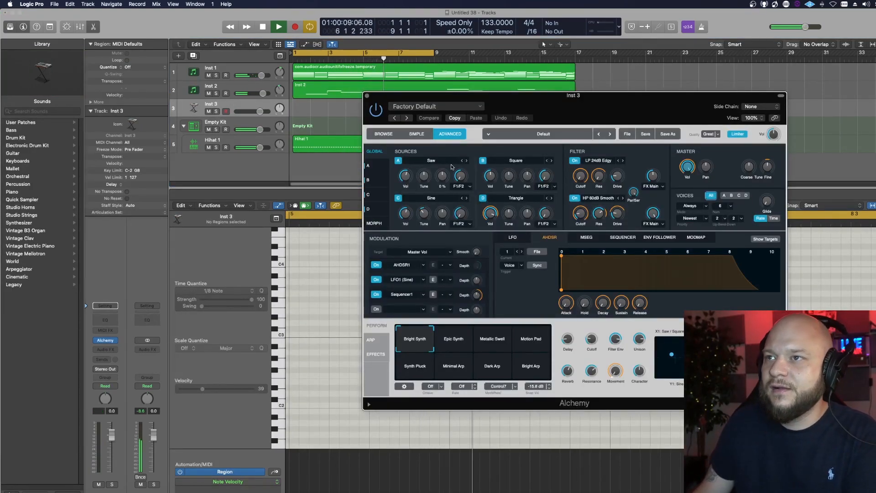
left_click(434, 162)
left_click(428, 171)
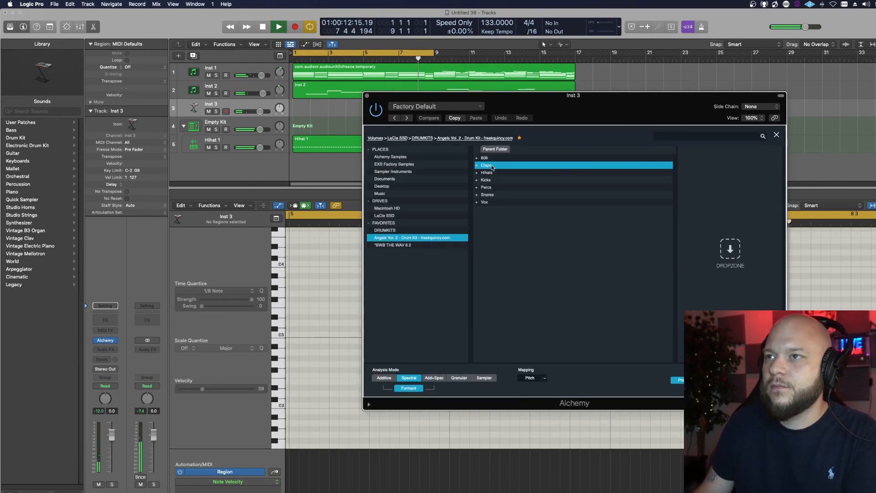
Audition the samples Clap 4, Clap 5, Clap 3 and Clap 2 from the Claps folder against the playing beat
double_click(492, 165)
left_click(494, 180)
left_click(495, 187)
left_click(495, 173)
left_click(494, 165)
left_click(494, 172)
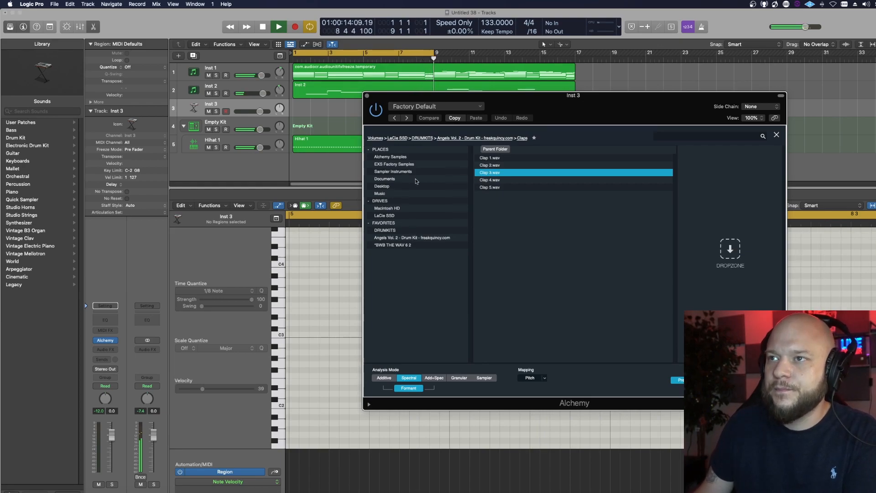
Load Clap 3.wav from Alchemy's browser onto the empty pad beside Hihat 1 in the Empty Kit's Drum Machine Designer, and close Alchemy
left_click(232, 132)
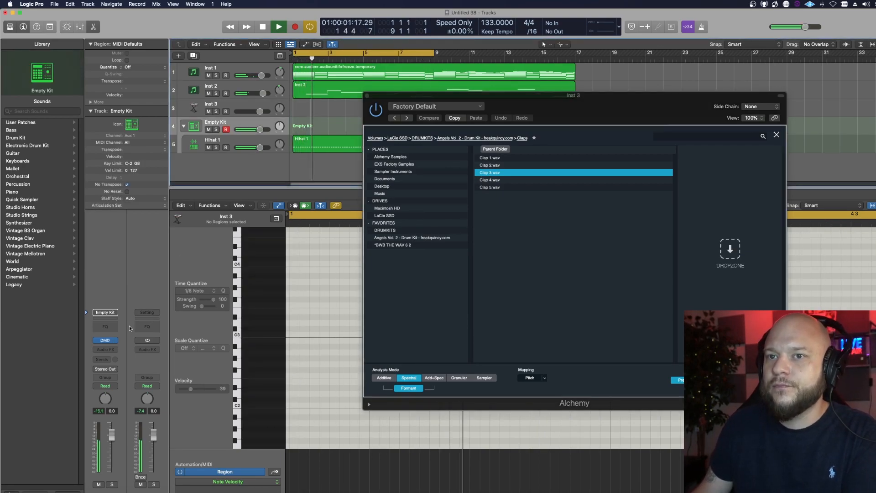
left_click(102, 341)
left_click_drag(446, 187, 232, 170)
left_click(496, 173)
left_click_drag(496, 173, 246, 272)
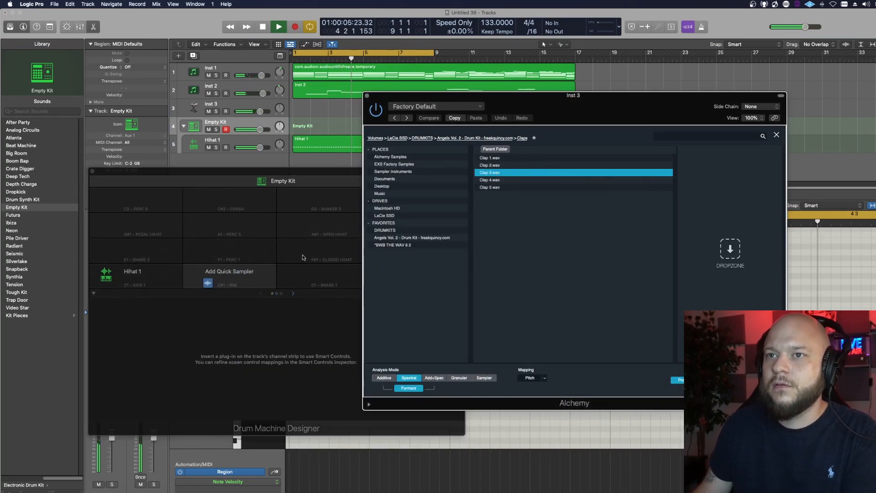
left_click(366, 96)
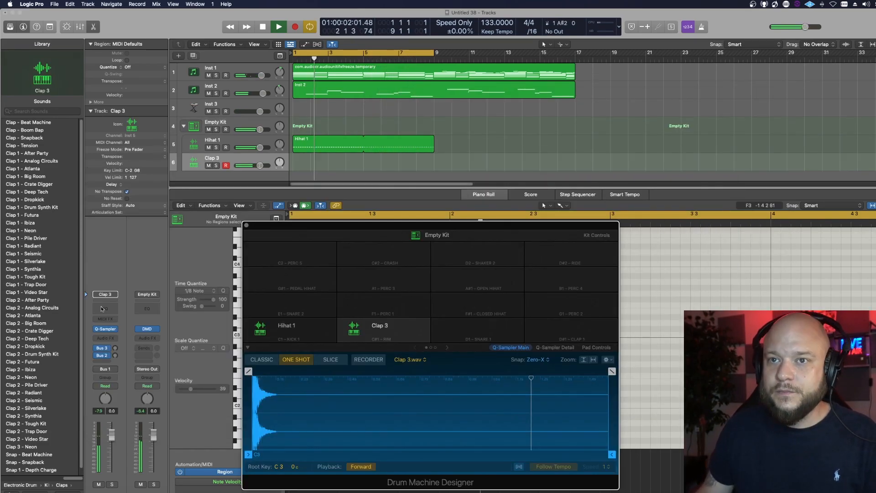
Add a Channel EQ to the Clap 3 track with a low cut at about 342 Hz and a high cut at about 3860 Hz
left_click(105, 306)
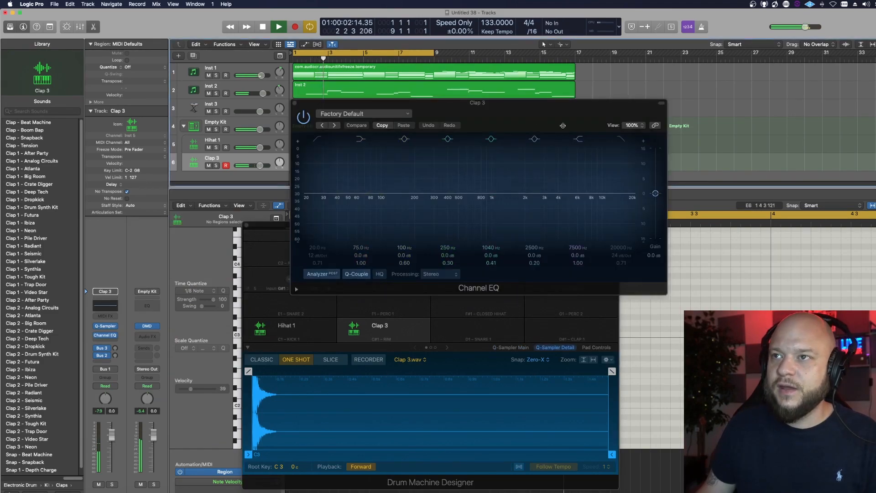
left_click(625, 142)
left_click_drag(630, 201, 553, 218)
left_click(317, 140)
left_click_drag(328, 219, 440, 240)
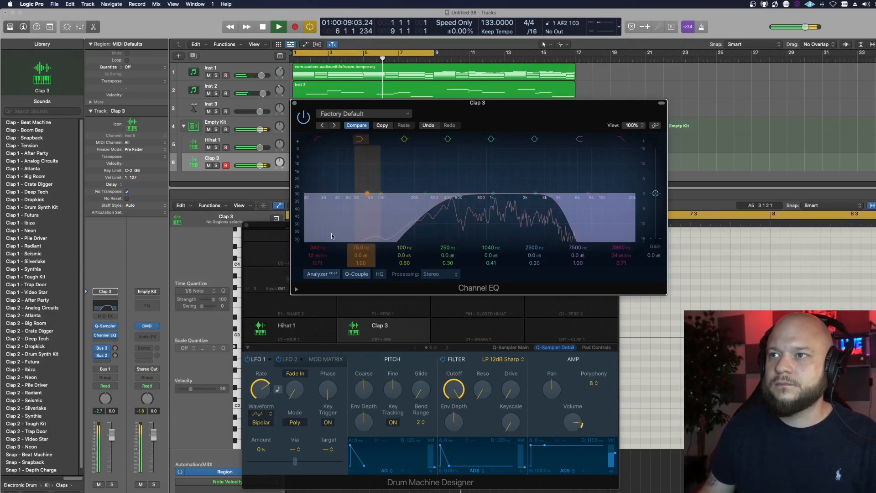
Add SilverVerb to Clap 3 with 70% dry and 8% wet, record an eight-bar clap pattern, and close the plug-in windows
left_click(105, 340)
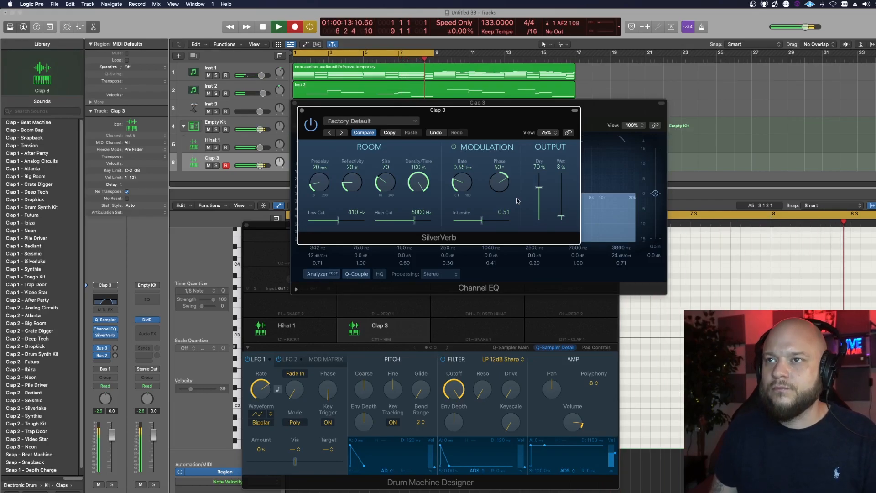
key("space")
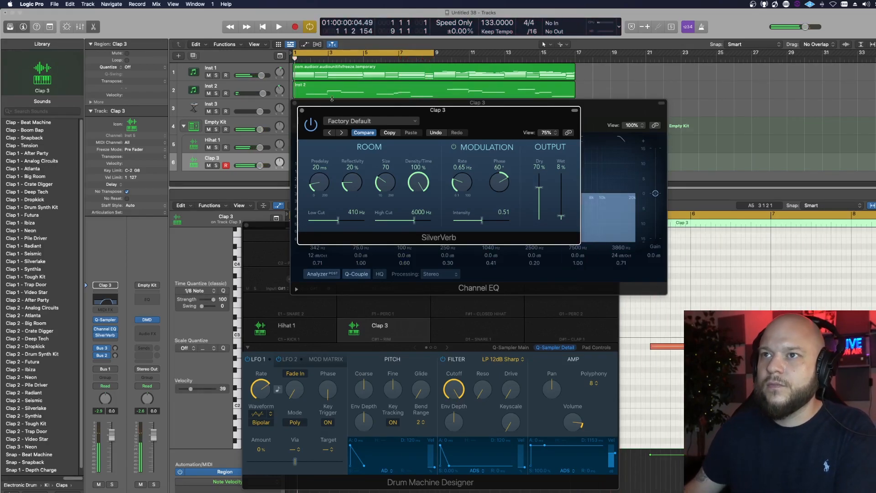
left_click(302, 110)
left_click(294, 103)
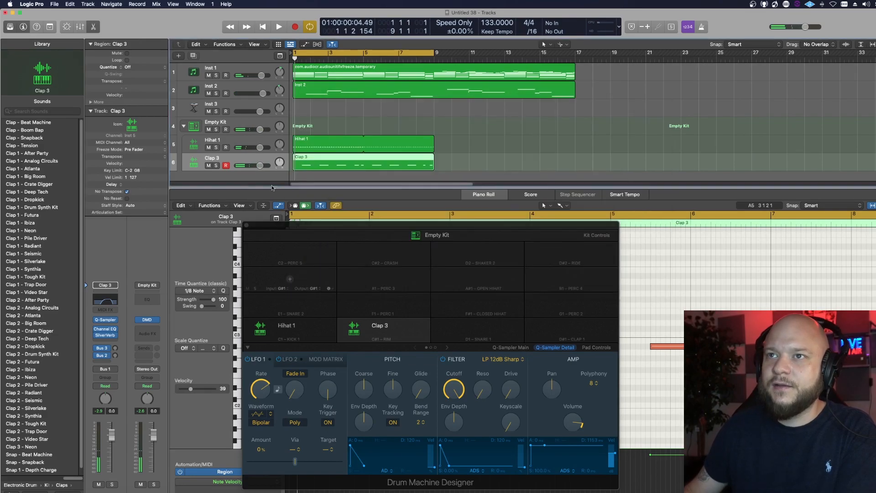
left_click(246, 227)
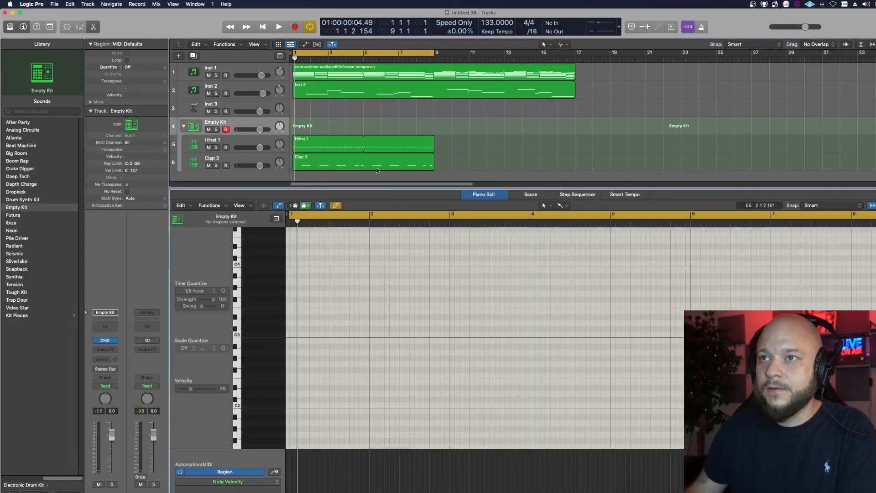
Set the velocity of all notes in the Clap 3 region to 127 while playing the beat
left_click(445, 292)
key("super+a")
key("space")
left_click_drag(329, 456, 329, 451)
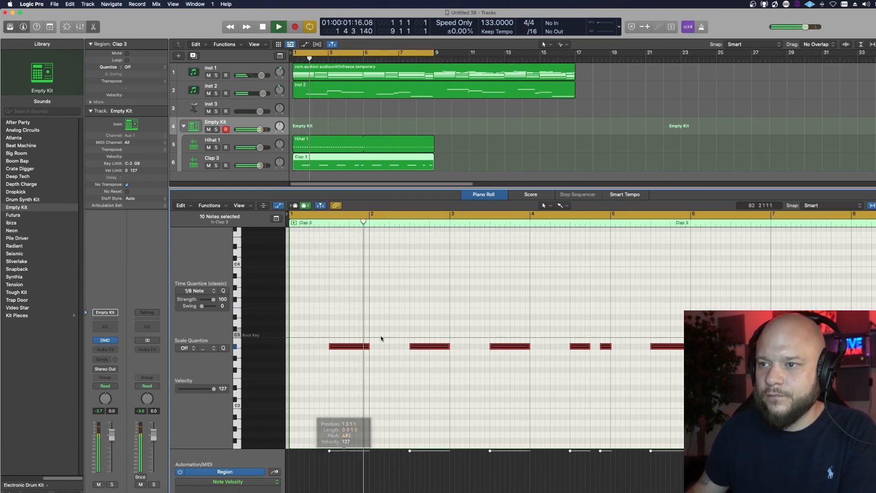
left_click(573, 293)
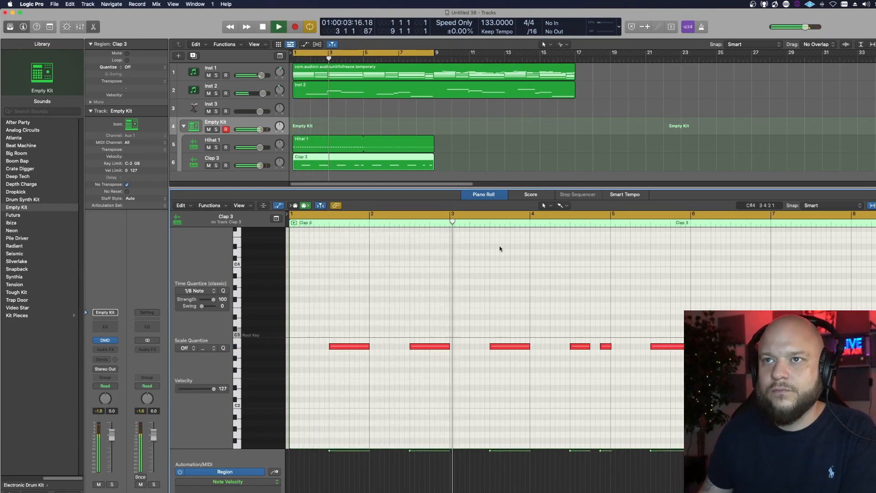
Raise the volumes of the Clap 3, Inst 1 and Inst 2 tracks slightly, bringing Inst 2 to +2.8 dB
left_click_drag(260, 166, 262, 165)
left_click_drag(261, 75, 263, 94)
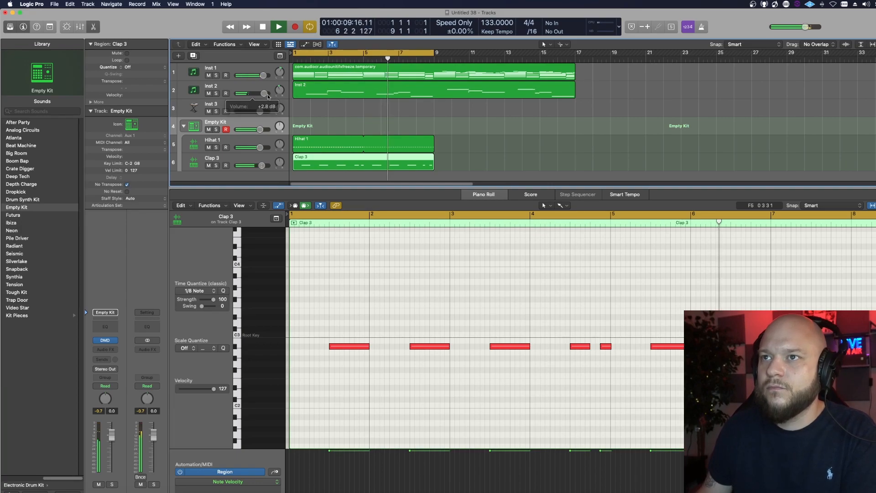
Add SilverVerb to the Inst 2 track and set its output to about 84% dry and 28% wet
left_click(250, 84)
left_click(116, 349)
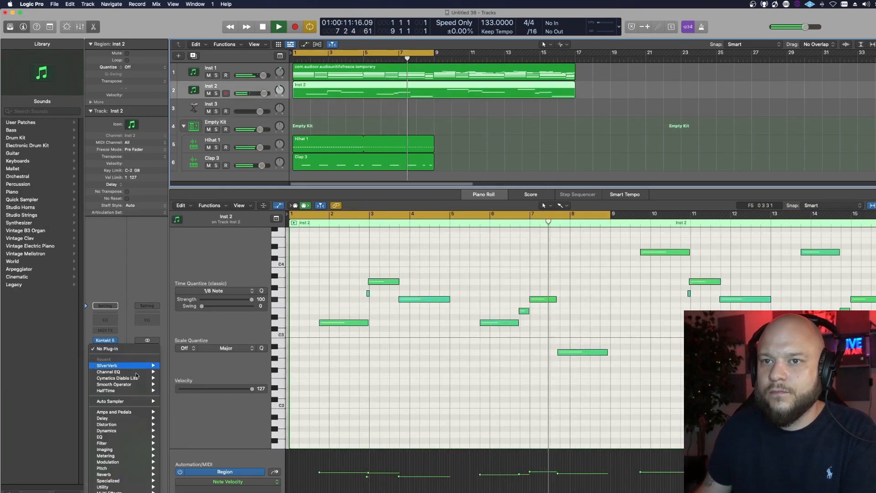
mouse_move(119, 366)
left_click(175, 366)
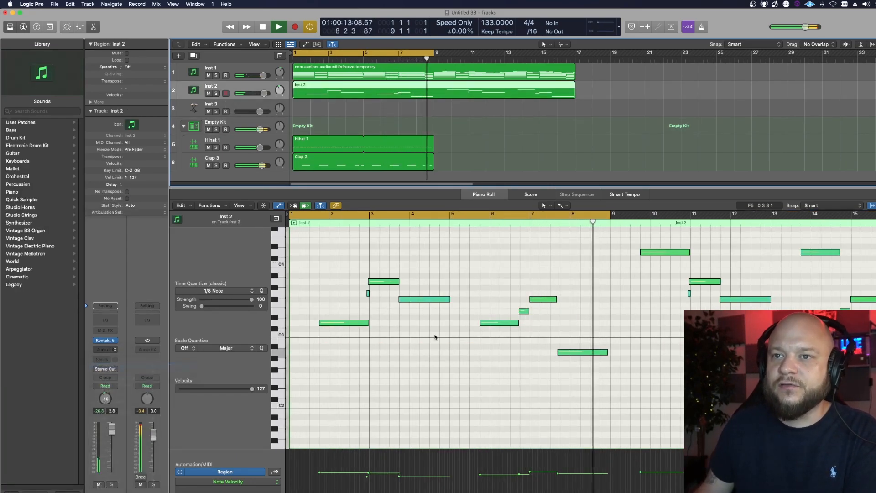
left_click_drag(557, 202, 557, 202)
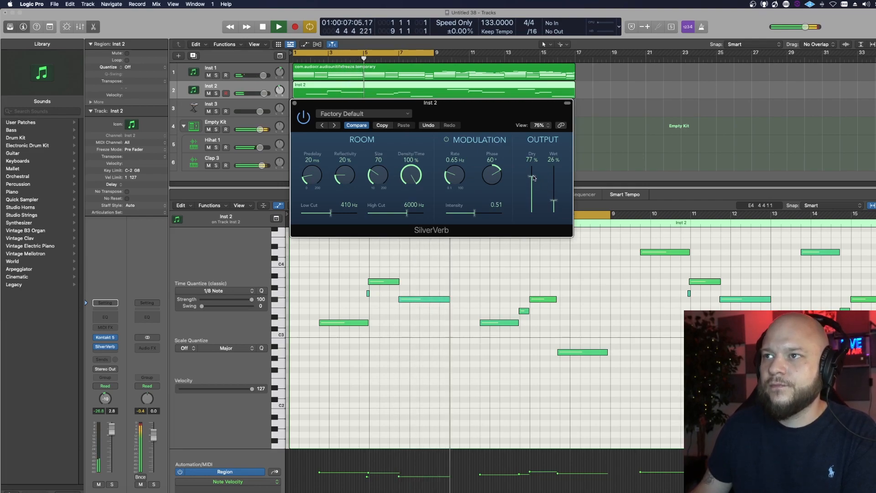
left_click_drag(559, 208, 557, 205)
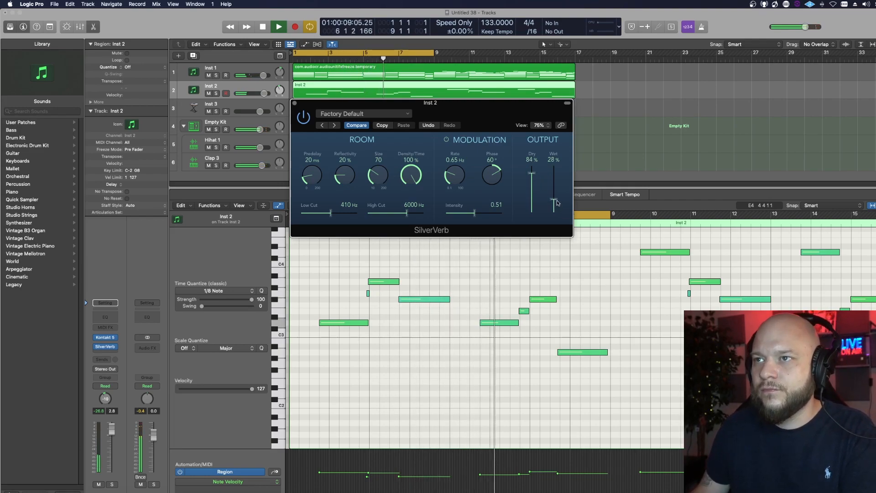
left_click(295, 103)
Duplicate the Hihat 1 and Clap 3 regions into bars 9 to 17 and move the cycle range there
left_click_drag(460, 166, 456, 141)
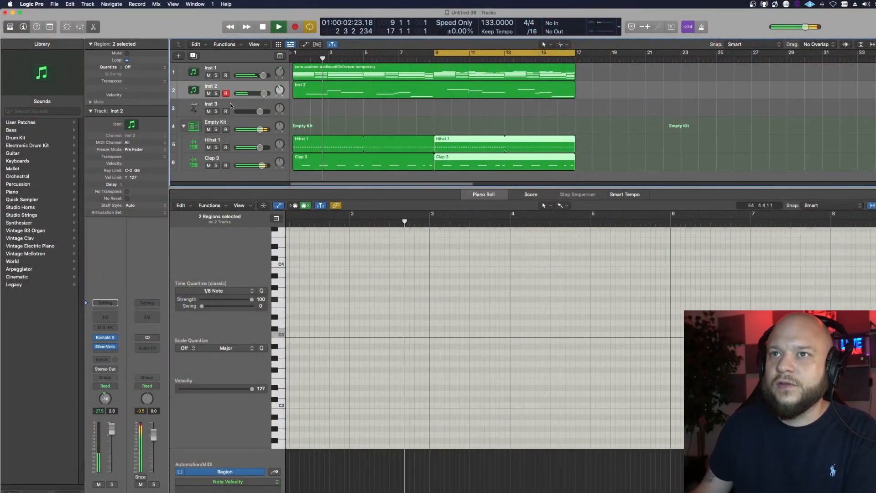
Create a software instrument track, load the Kick and 808 user patch on it, and expand its sub-tracks
left_click(178, 56)
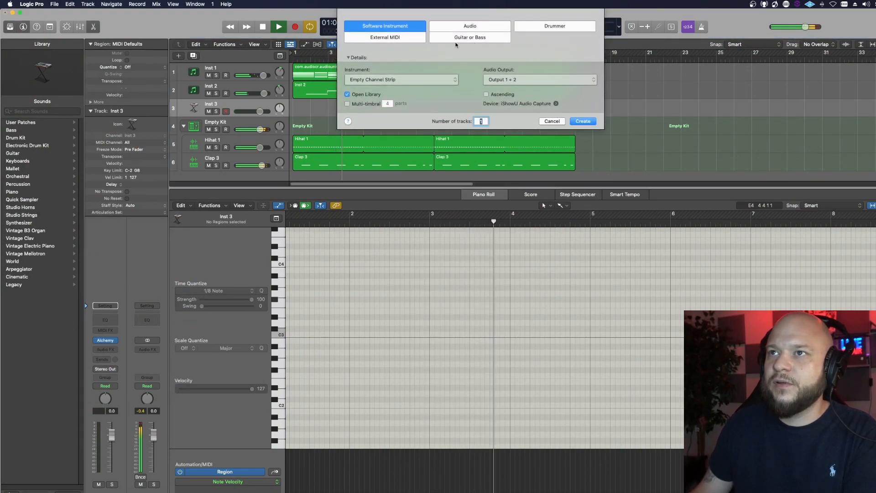
left_click(582, 120)
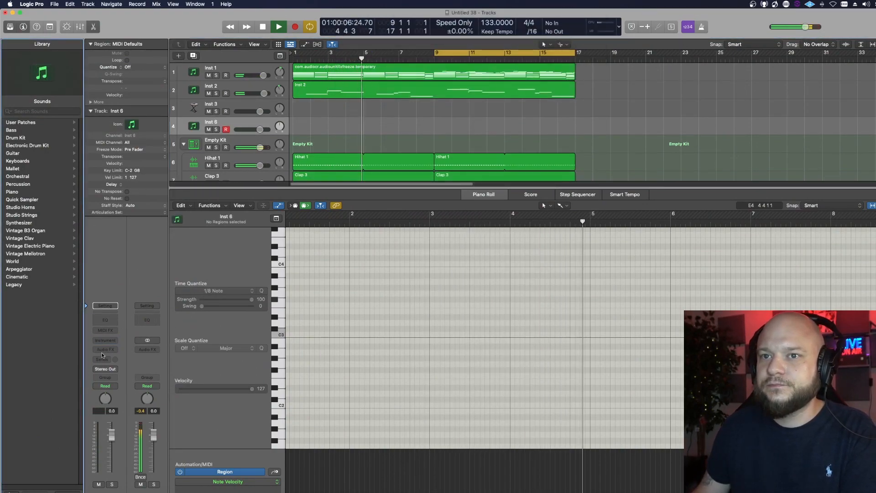
left_click(20, 122)
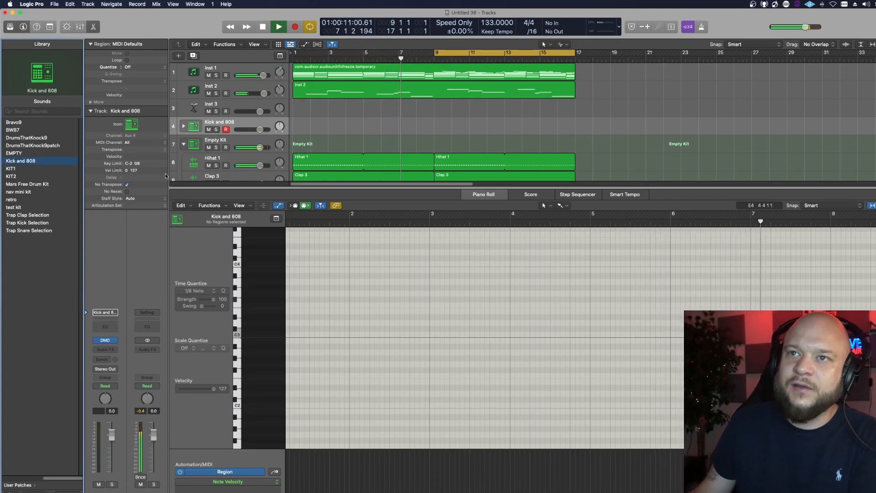
left_click(183, 126)
scroll(453, 146, "down", 1)
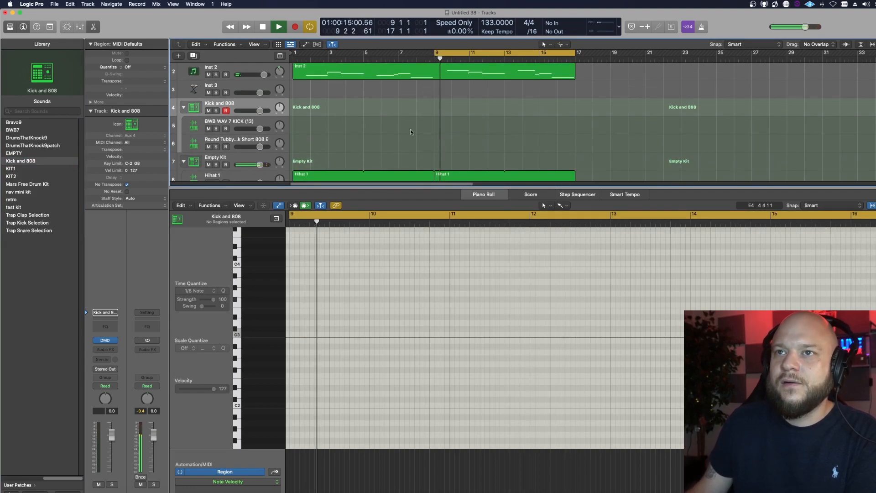
Record an 808 bass line on the Round Tubby Dark Short 808 E track across bars 9 to 17
left_click(254, 140)
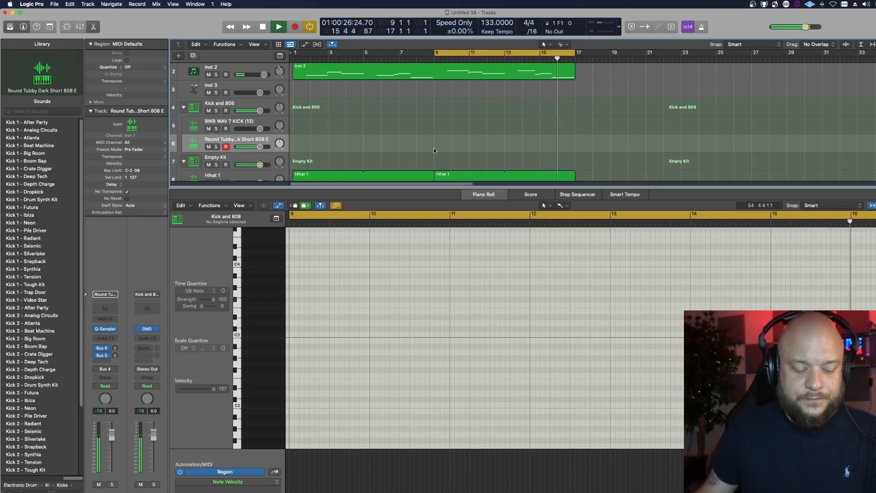
key("r")
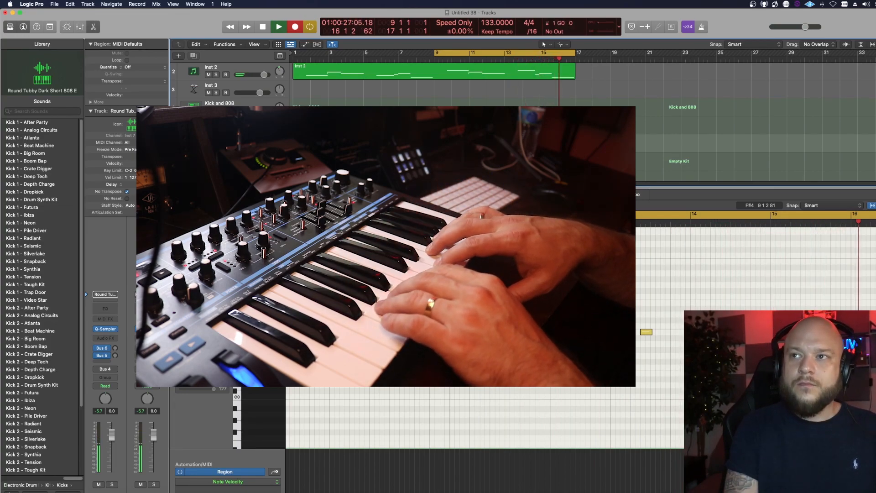
key("space")
Set all the recorded 808 notes to velocity 127 and play the beat
left_click(563, 263)
key("super+a")
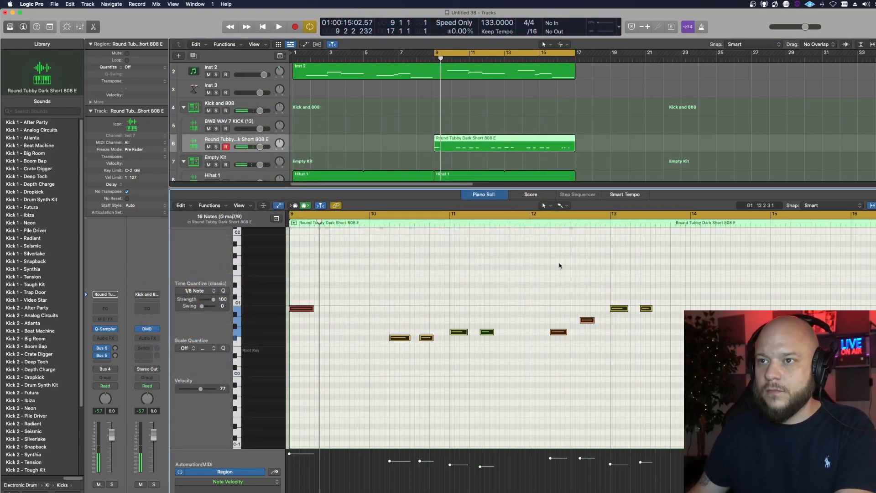
left_click_drag(450, 470, 452, 374)
key("space")
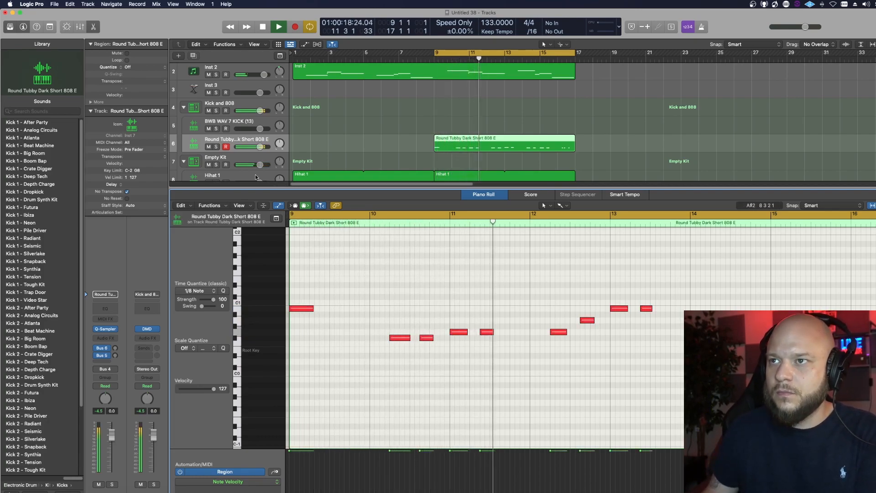
Add a Channel EQ to the Inst 1 track and cut its lows below about 316 Hz while listening to the beat
scroll(282, 153, "up", 3)
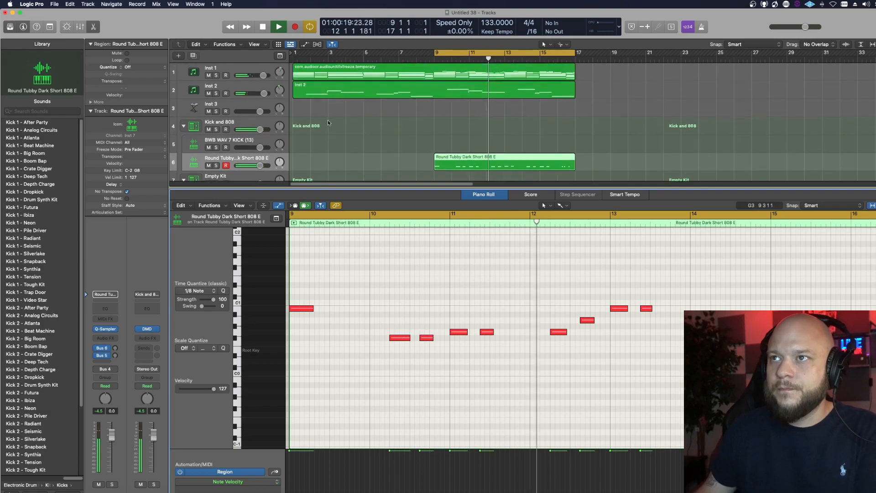
left_click(242, 68)
left_click(107, 309)
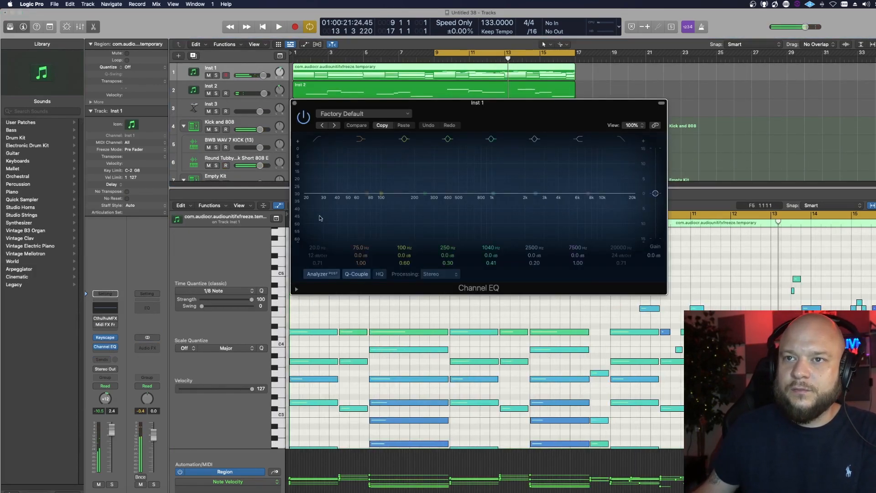
left_click(316, 143)
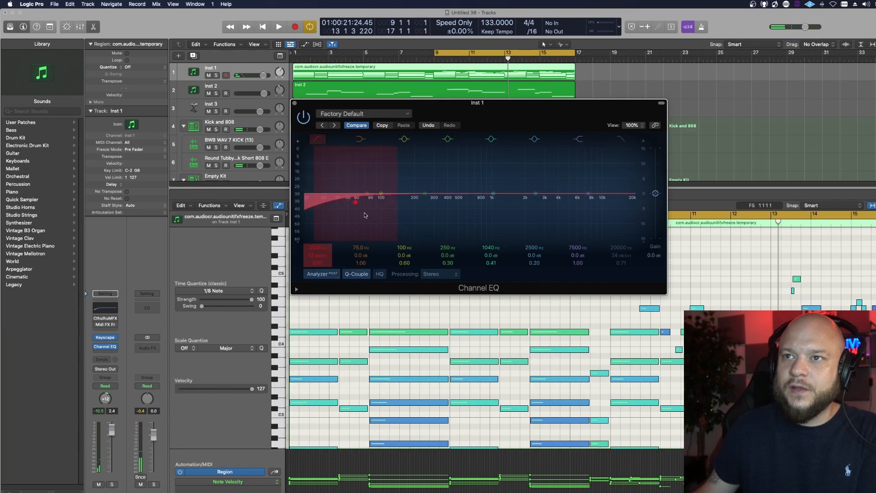
left_click_drag(352, 214, 433, 212)
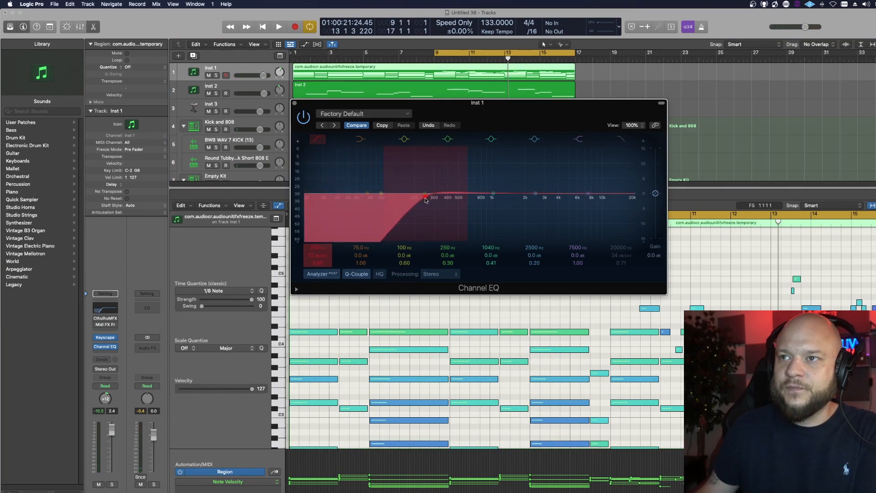
key("space")
left_click_drag(427, 202, 437, 203)
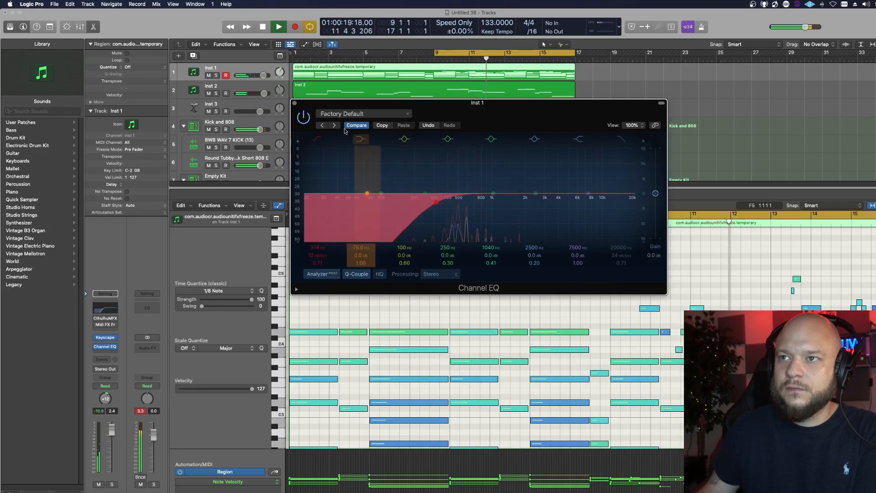
left_click(295, 104)
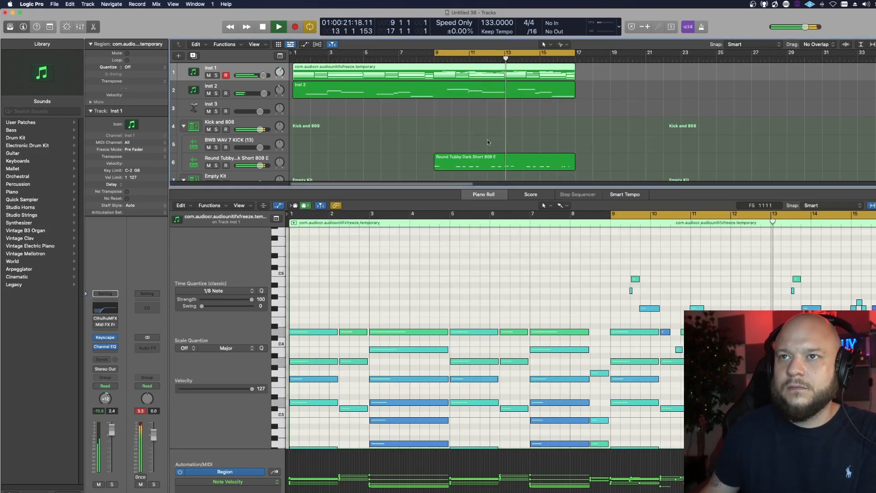
Add a Channel EQ to the Inst 2 track with a low cut at about 210 Hz and a 3.7 dB boost at 2320 Hz
left_click(259, 95)
left_click(105, 318)
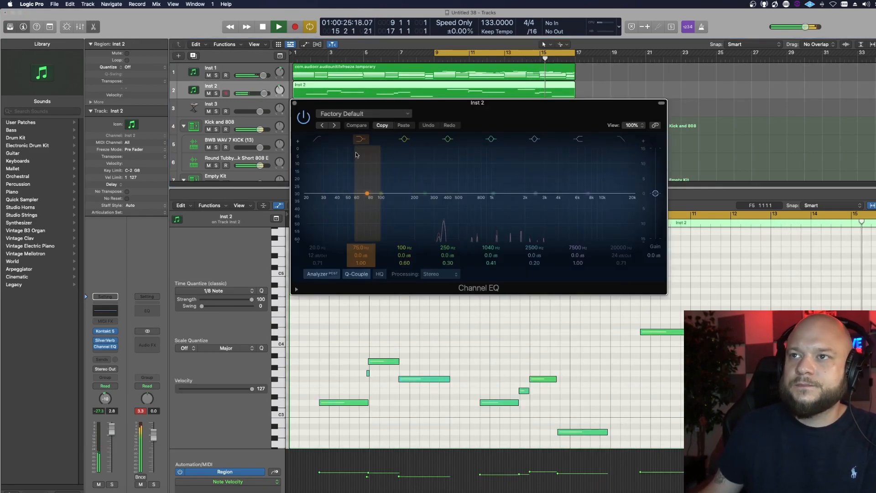
left_click_drag(474, 214, 548, 207)
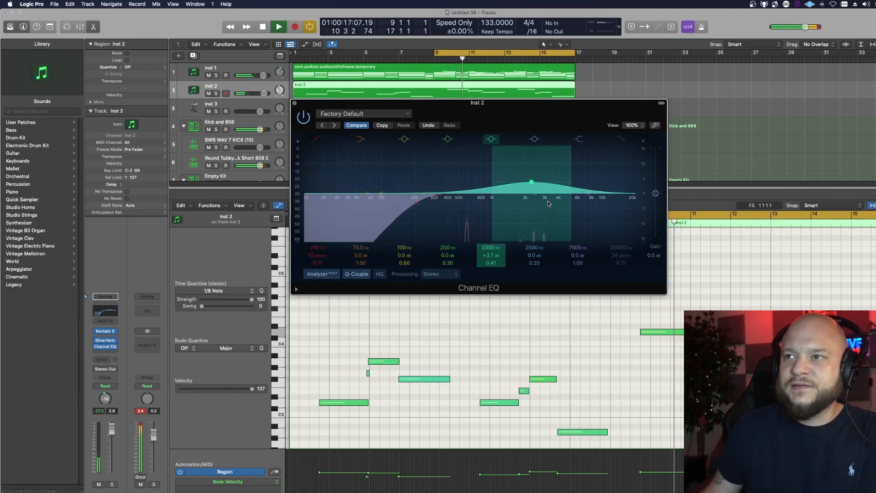
left_click_drag(547, 200, 548, 201)
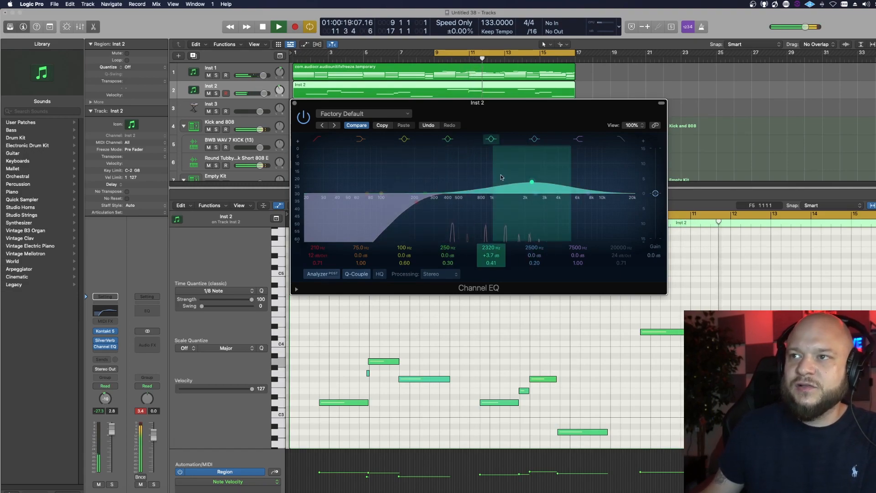
left_click(294, 103)
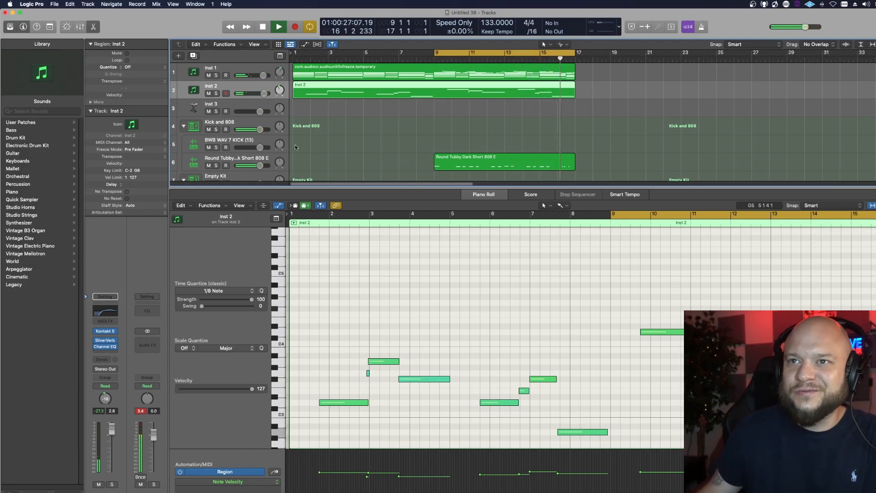
Record a kick pattern on the BWB WAV 7 KICK (13) track across bars 9 to 17, discarding the first short take
left_click(258, 142)
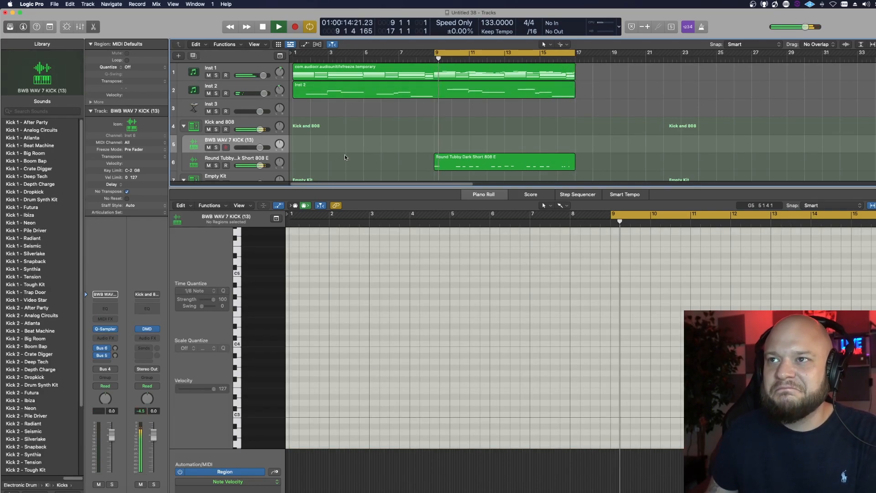
key("space")
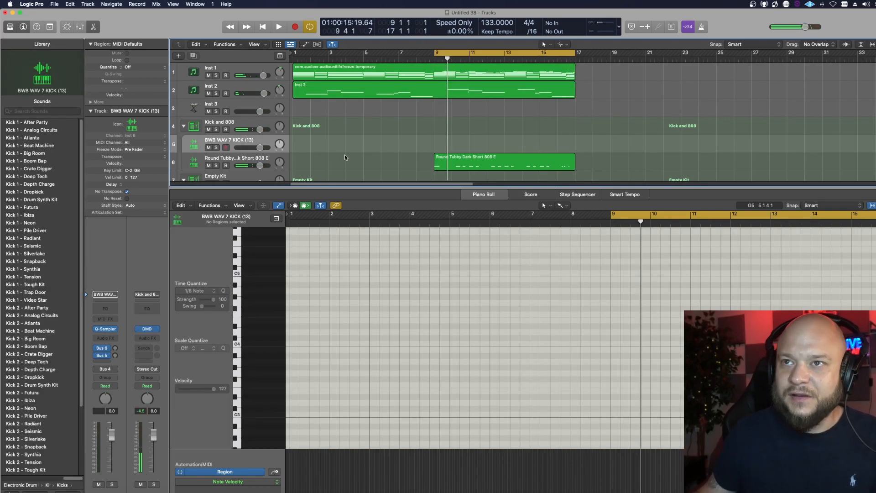
key("r")
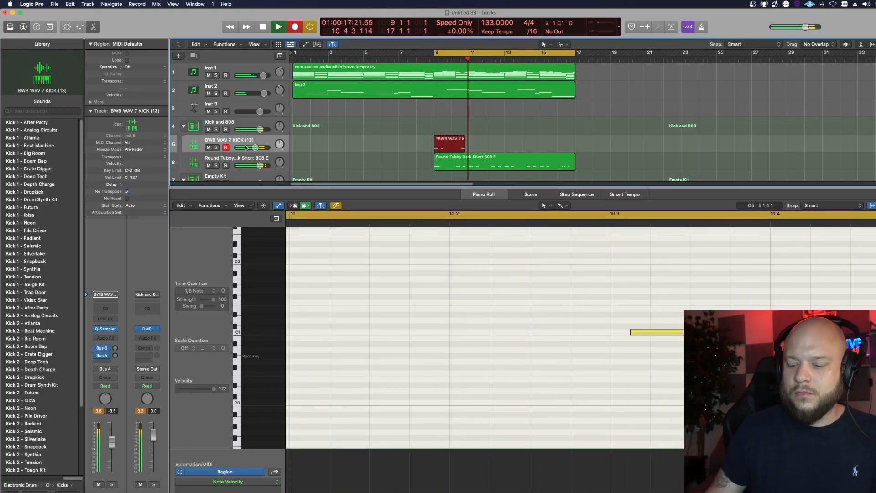
key("space")
key("Delete")
key("r")
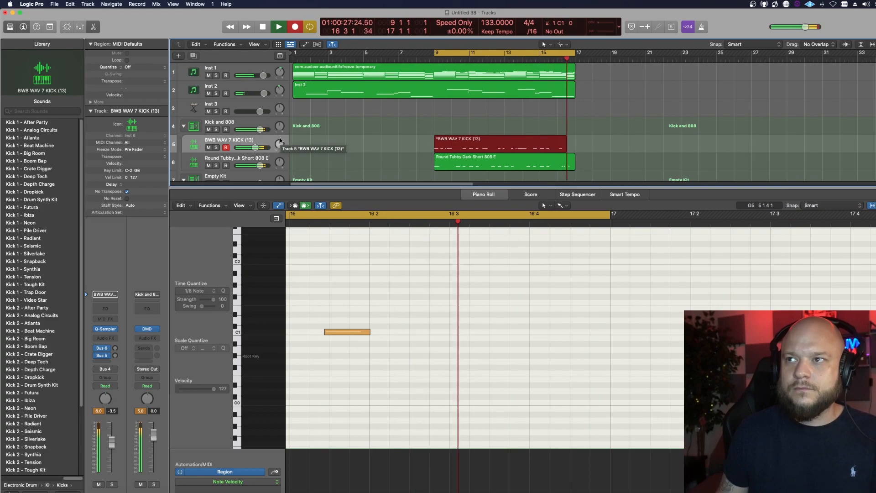
key("space")
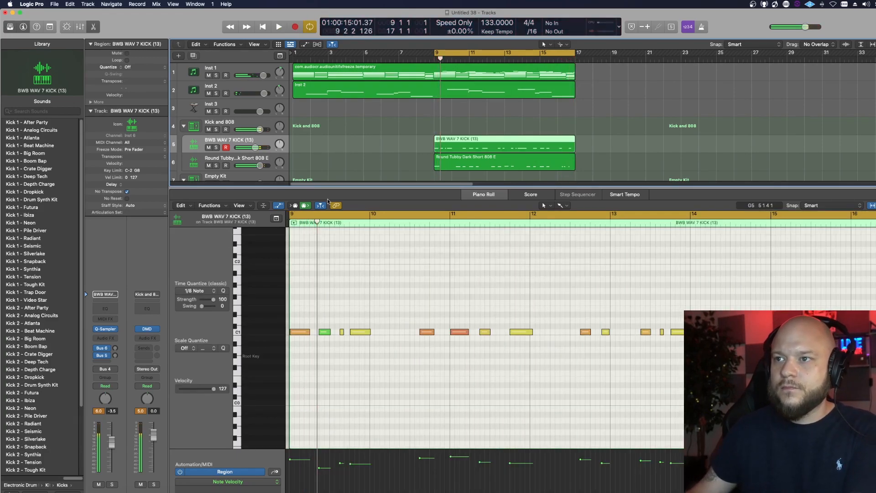
Set all the recorded kick notes to velocity 127 and lower the kick track's volume to -6.2 dB during playback
key("super+a")
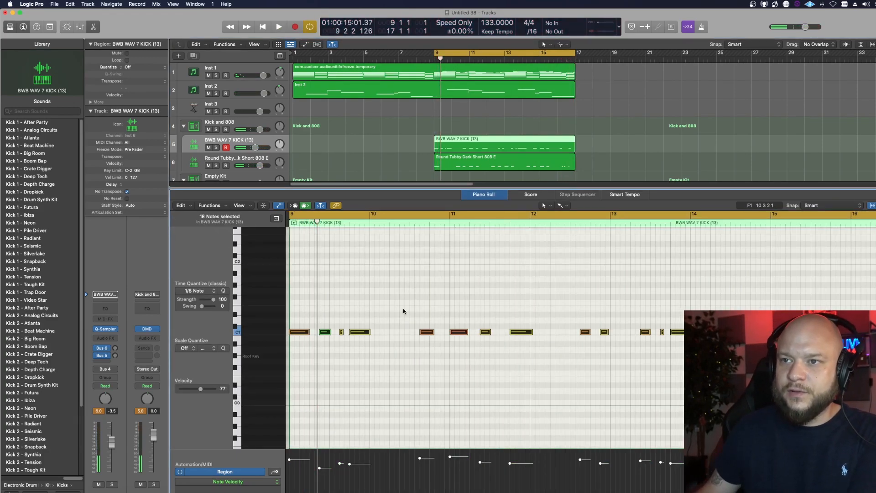
left_click_drag(334, 461, 338, 424)
key("space")
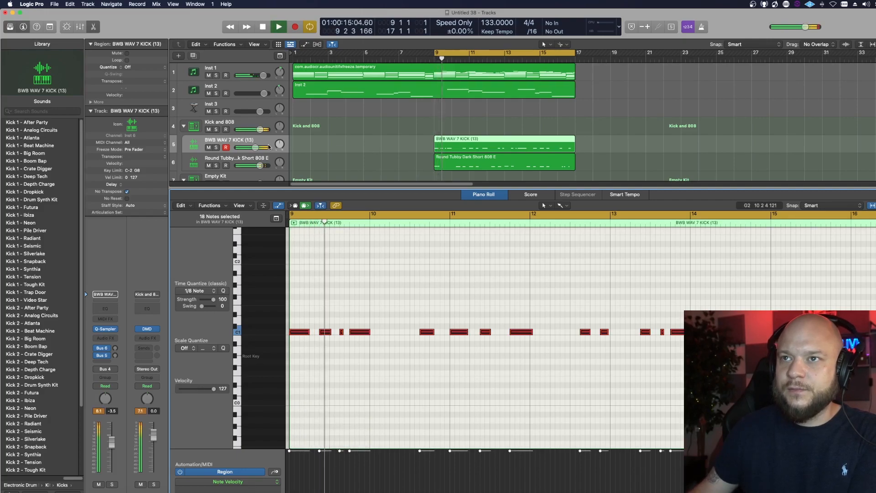
left_click_drag(253, 147, 250, 147)
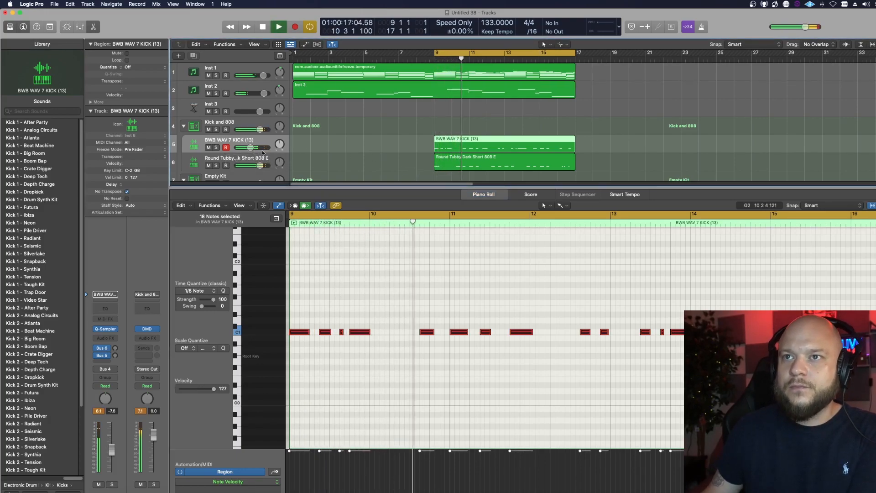
left_click_drag(250, 147, 254, 148)
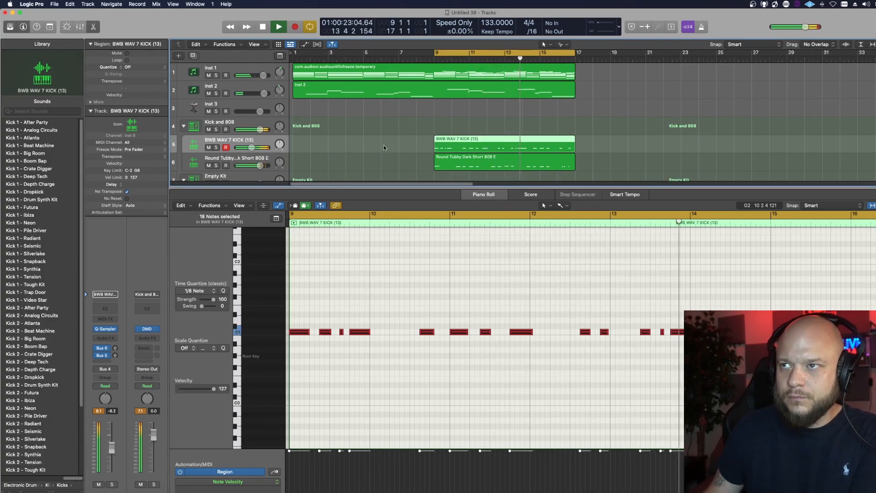
Copy all regions to start at bar 17 and fill bars 17 to 25 with copies of the kick and 808 regions
left_click(416, 166)
left_click_drag(426, 187, 433, 301)
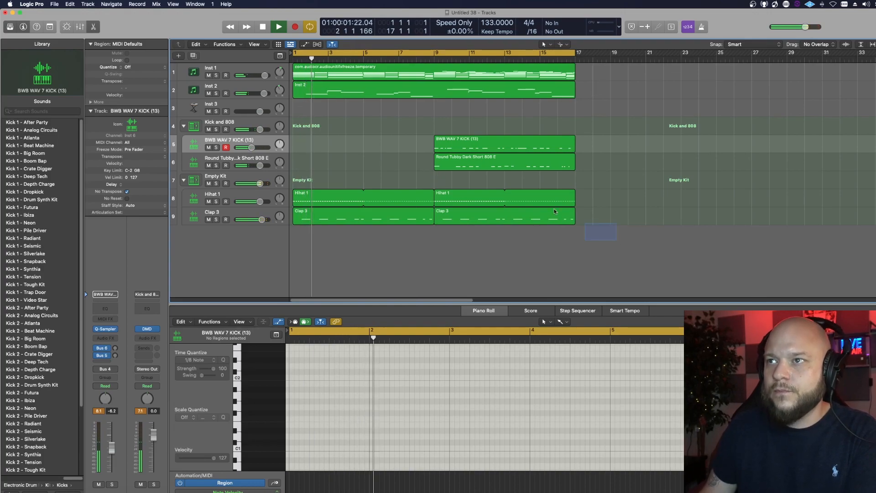
key("super+a")
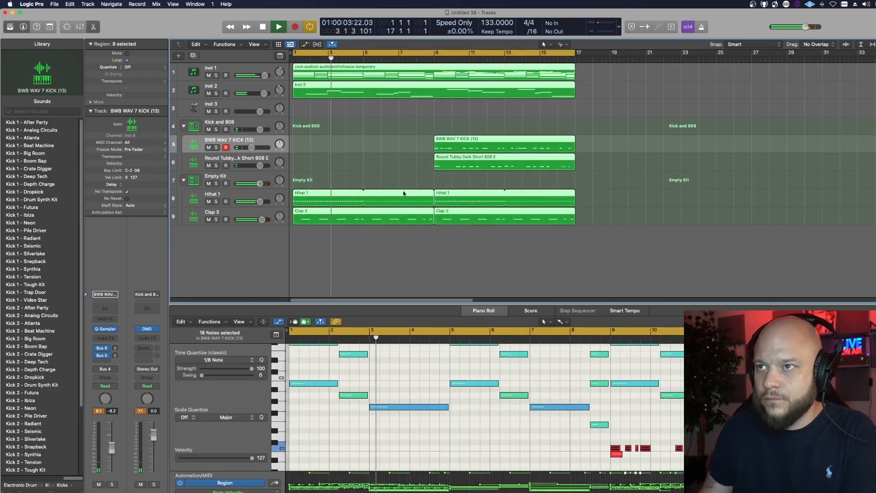
left_click_drag(301, 71, 582, 73)
left_click_drag(609, 161, 753, 191)
left_click_drag(747, 131, 608, 142)
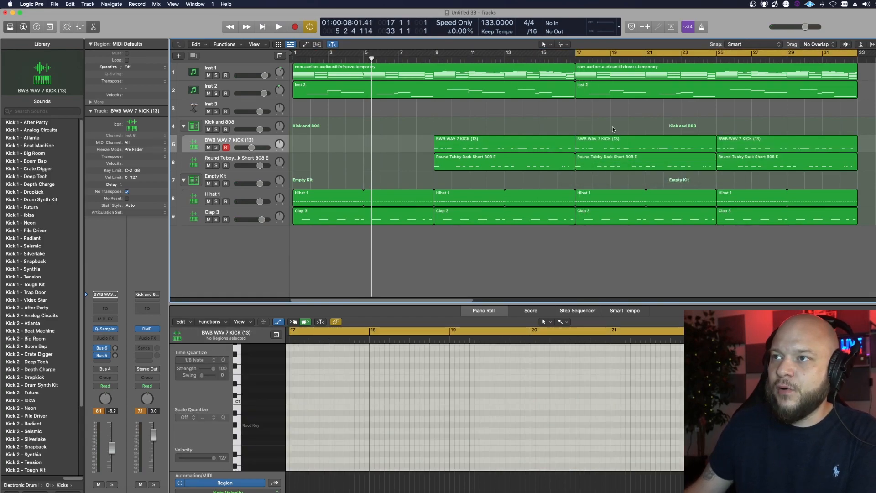
Trim the start of the kick and 808 regions at bar 17 to bar 18 and play the arrangement from bar 15
left_click(612, 129)
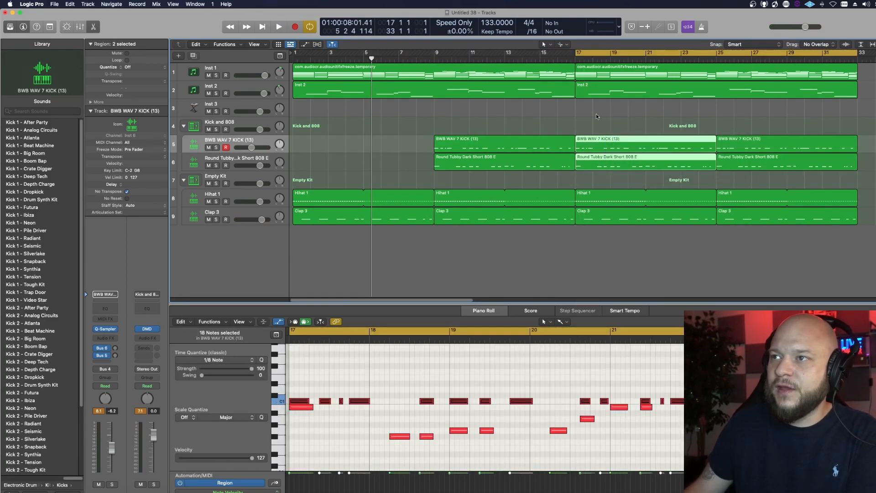
left_click_drag(578, 148, 597, 143)
left_click(549, 51)
left_click(613, 55)
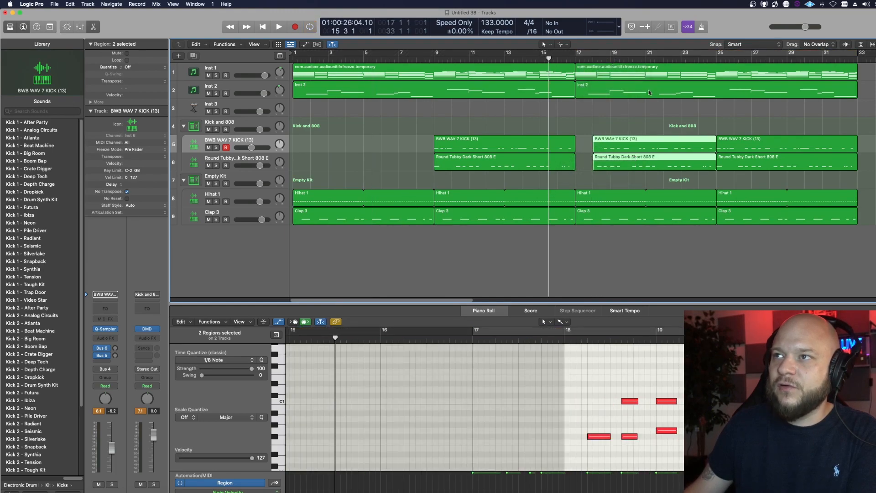
key("space")
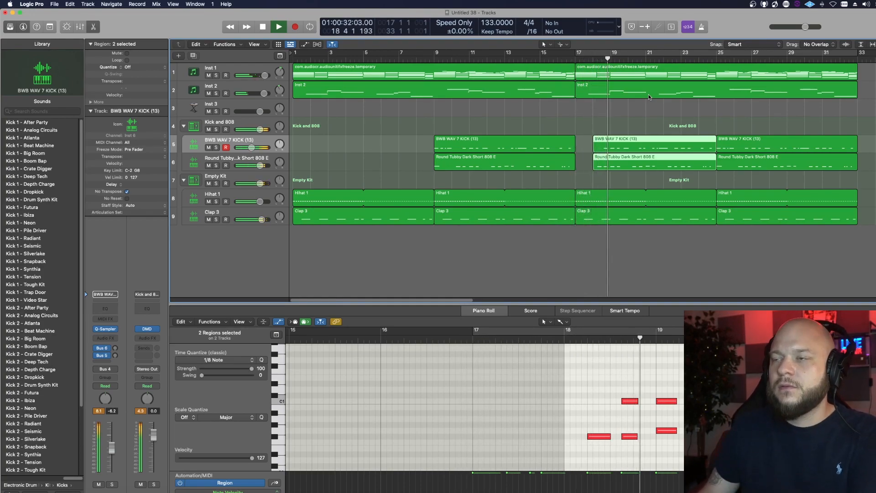
left_click(679, 112)
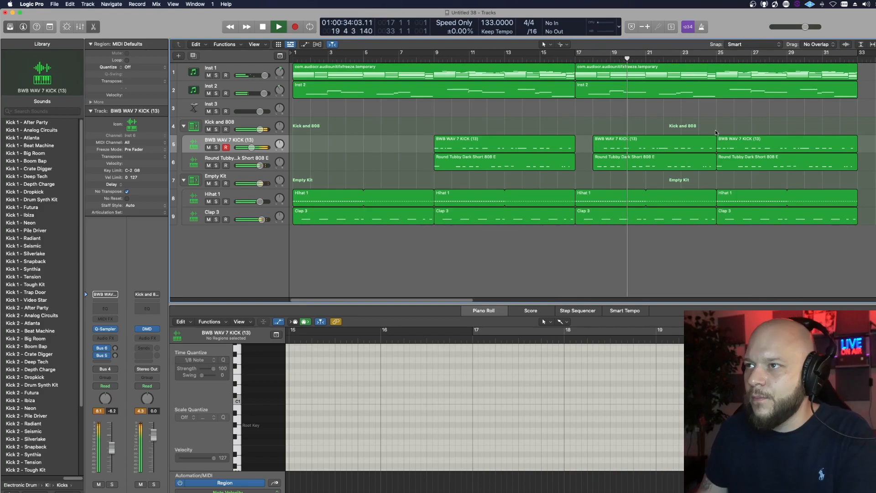
key("super+Left")
key("super+Left")
key("super+Left")
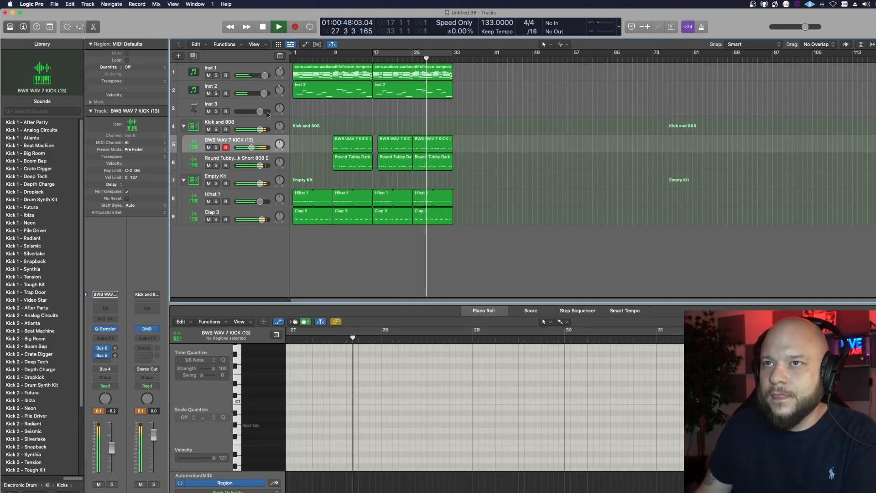
key("space")
Divide the Hihat 1 region of bars 9 to 17 into two regions at bar 13 and open the first one
left_click(354, 204)
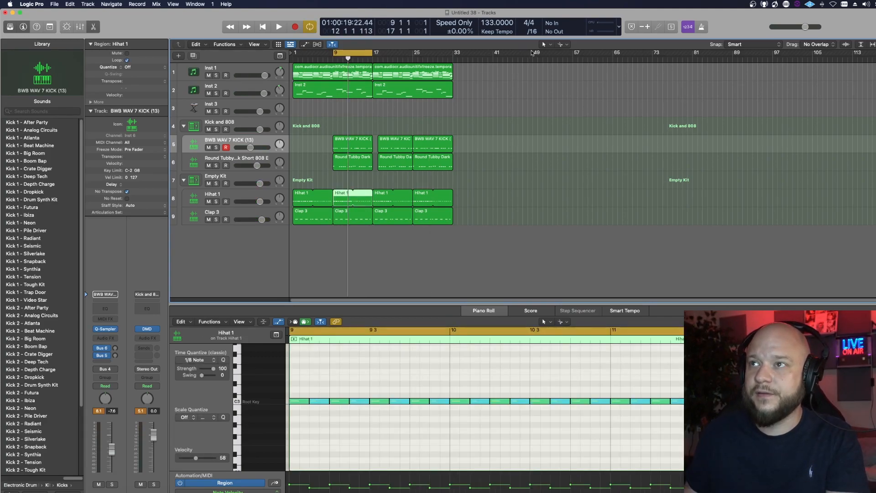
left_click(352, 201)
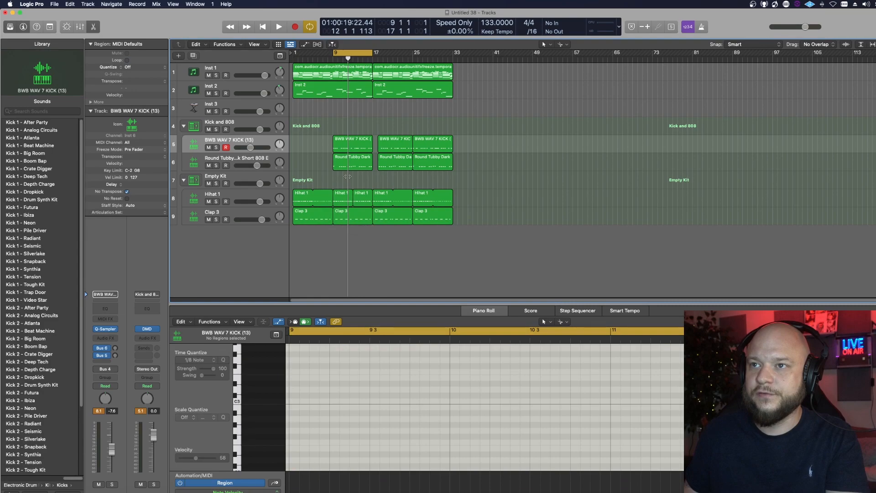
left_click_drag(343, 186, 349, 221)
left_click(342, 192)
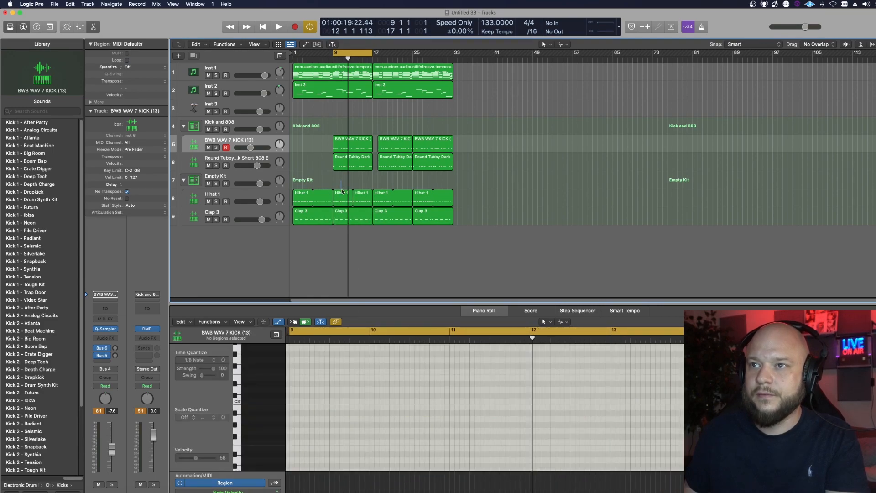
Split the first hi-hat note of bar 9 in half with the Scissors tool and play it
left_click(562, 322)
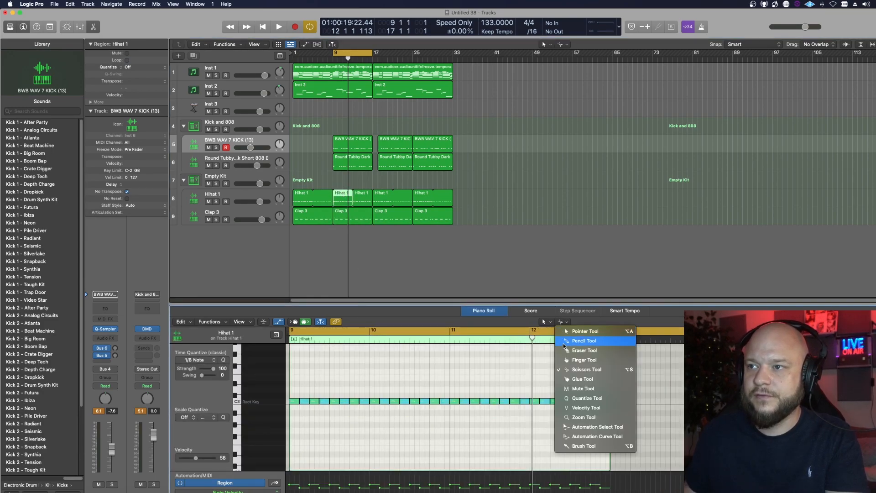
left_click(571, 370)
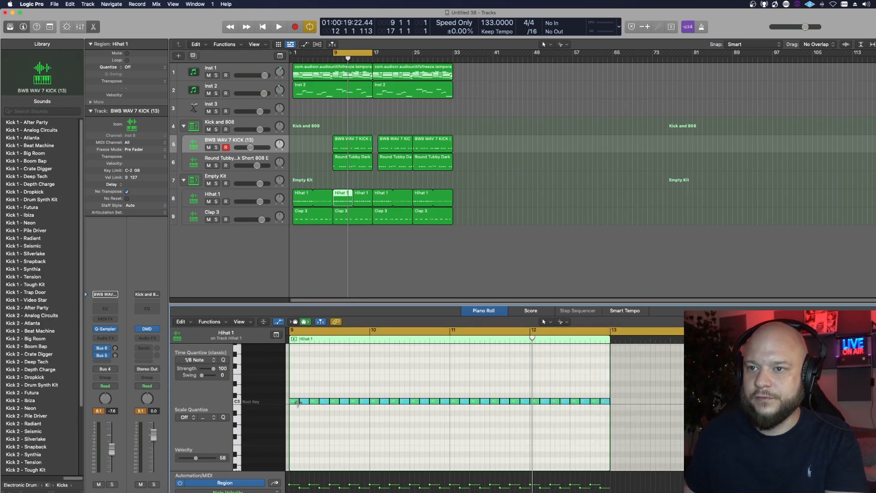
left_click(296, 401)
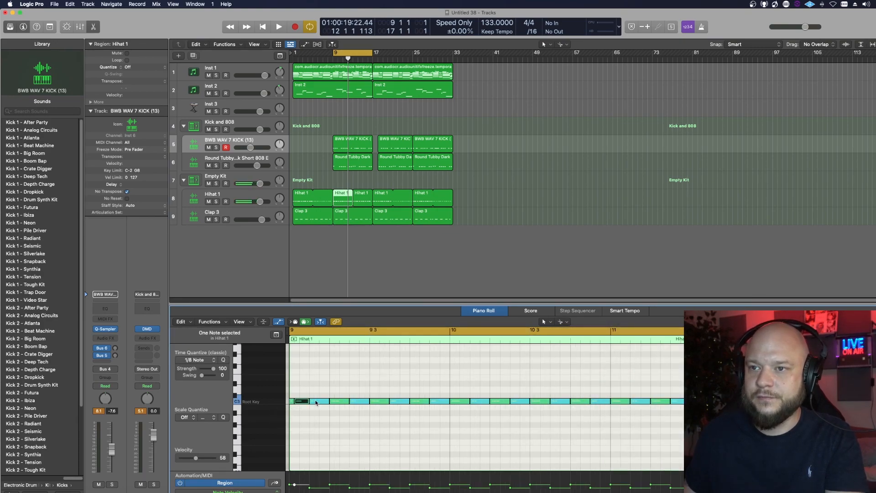
left_click(300, 403)
key("space")
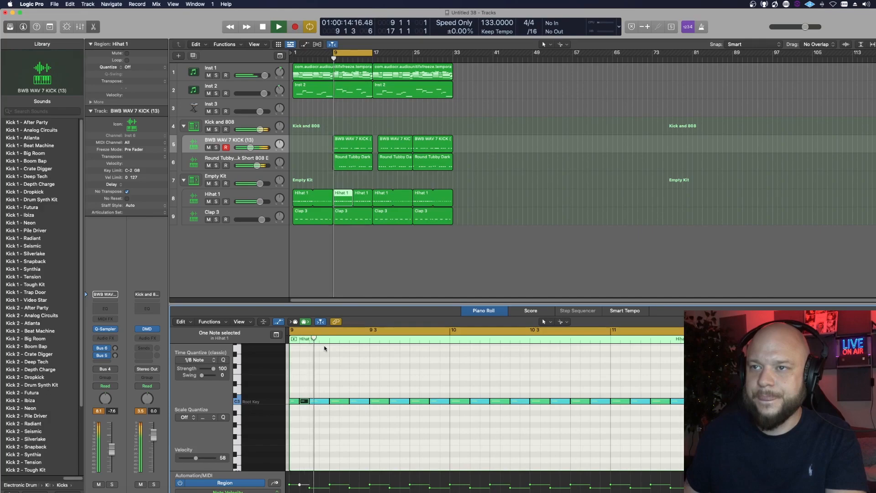
key("space")
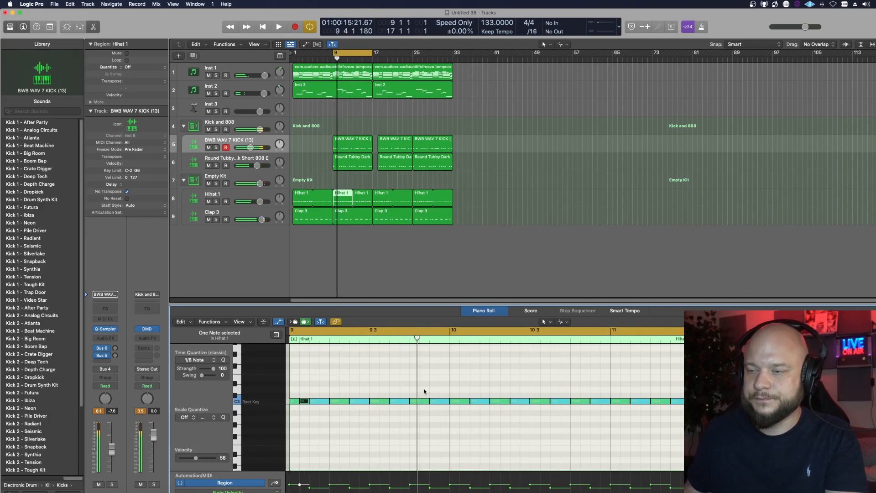
Split the hi-hat note on beat 4 of bar 9 into shorter notes for a roll and play it repeatedly
left_click(415, 404)
left_click(421, 403)
key("space")
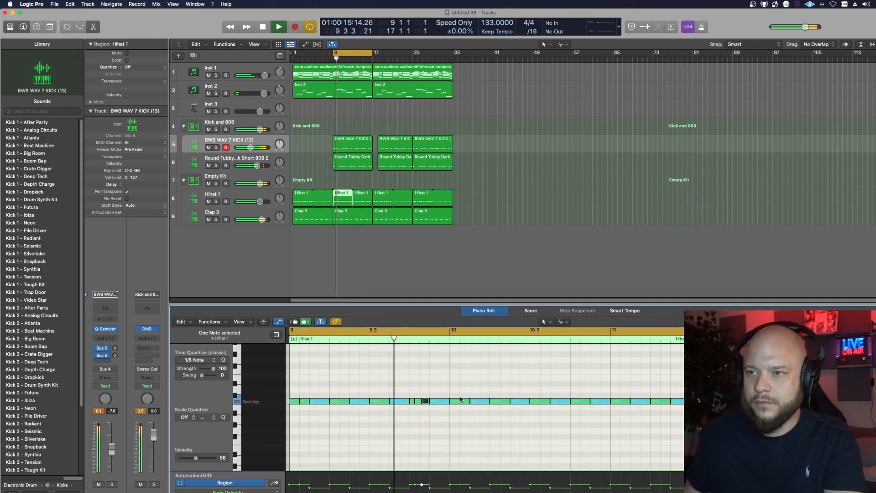
key("space")
key("space")
key("space")
key("space")
scroll(348, 449, "down", 2)
key("space")
key("space")
key("space")
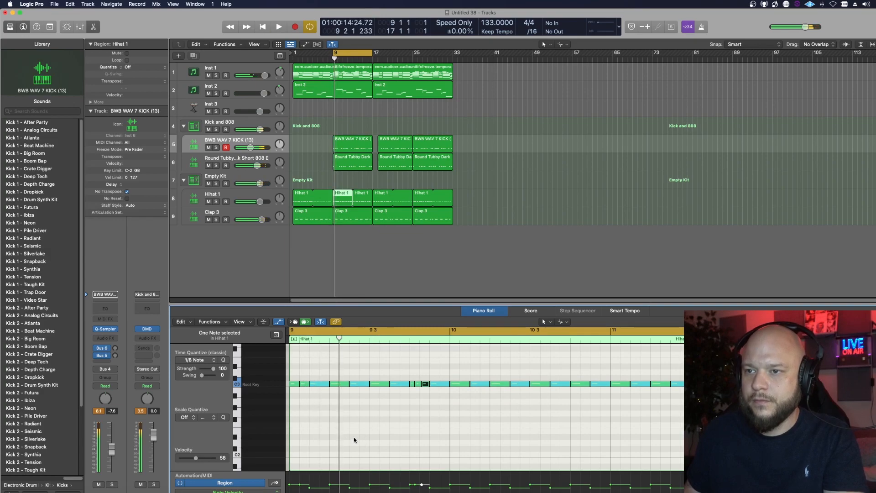
Add a low-pitched hi-hat note in the second half of bar 9's beat 2 with the Brush tool and set its velocity to 11
left_click(560, 321)
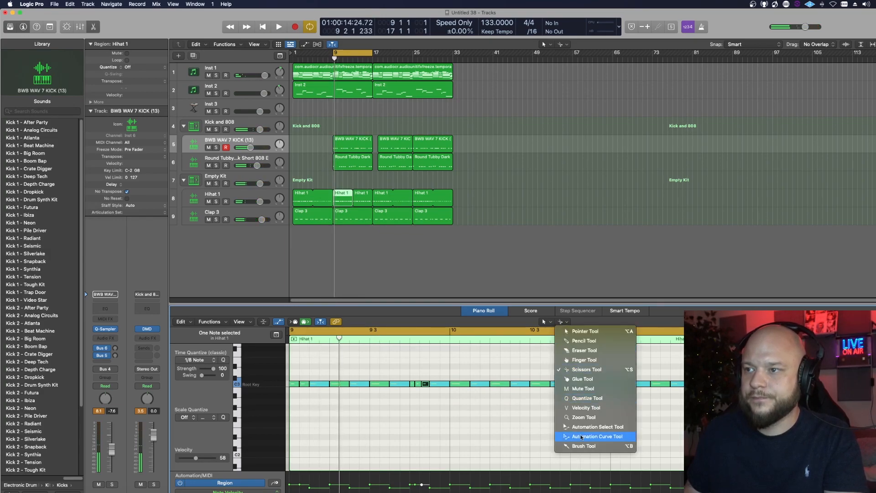
left_click(582, 443)
key("space")
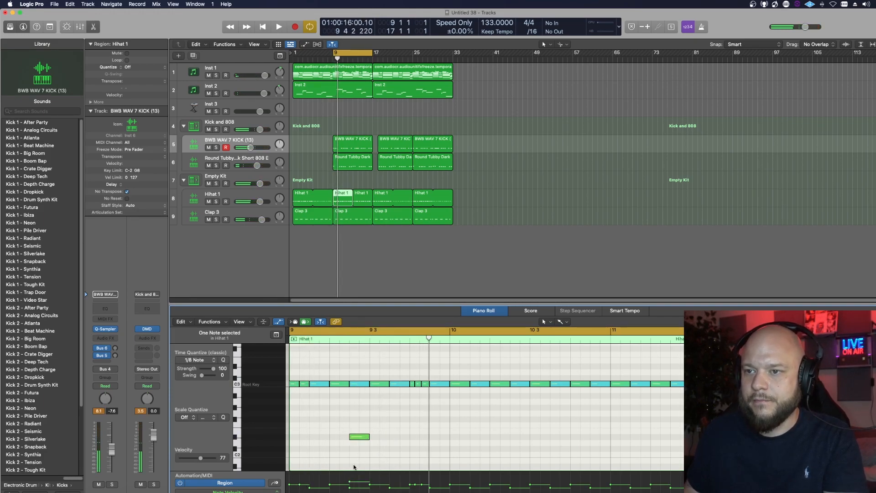
left_click_drag(348, 482, 350, 492)
key("space")
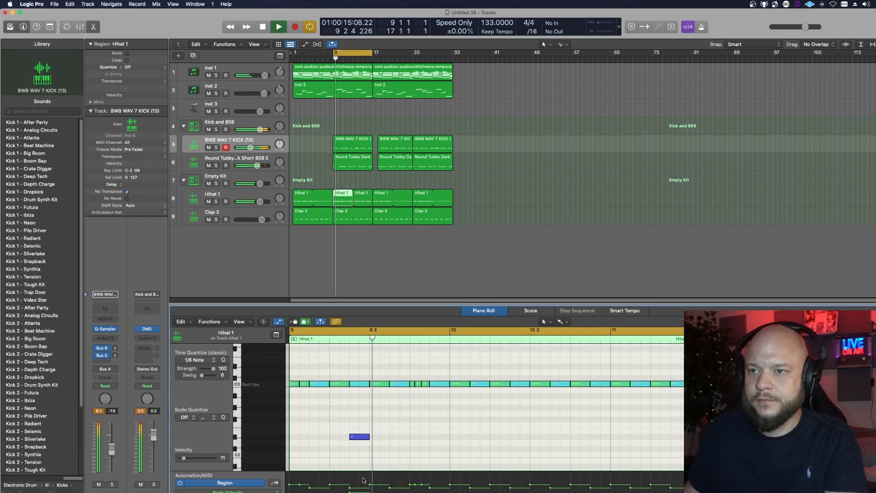
Add another low-pitched hi-hat note in the second half of bar 9's beat 3 and set its velocity to 19
key("space")
key("space")
left_click(397, 438, "super")
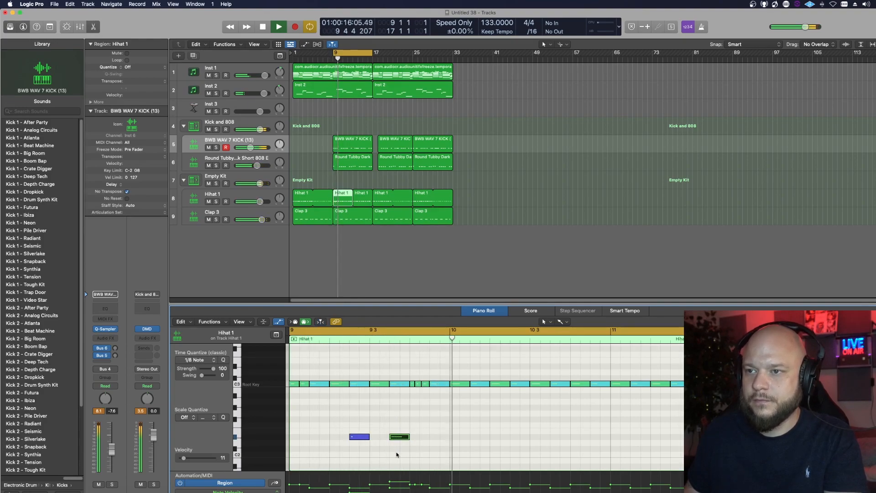
left_click_drag(389, 481, 389, 491)
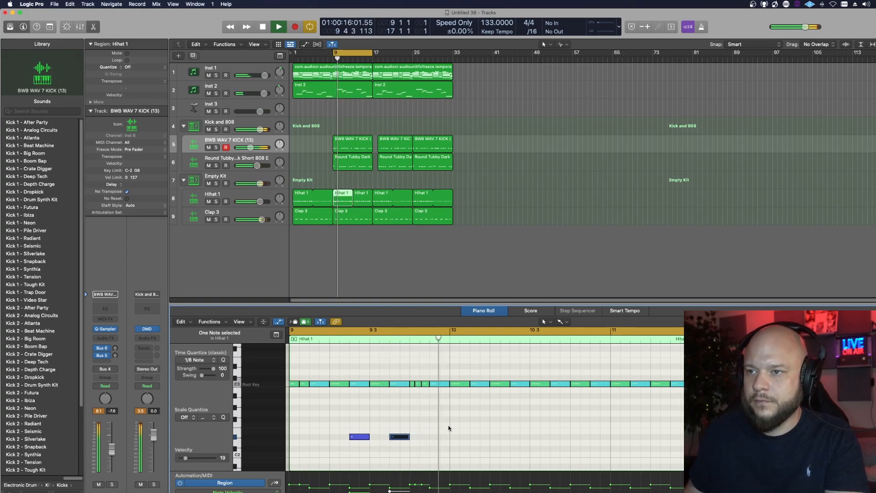
Replace the hi-hat note in the second half of bar 10's beat 2 with a 1/16 triplet roll and play it back
key("space")
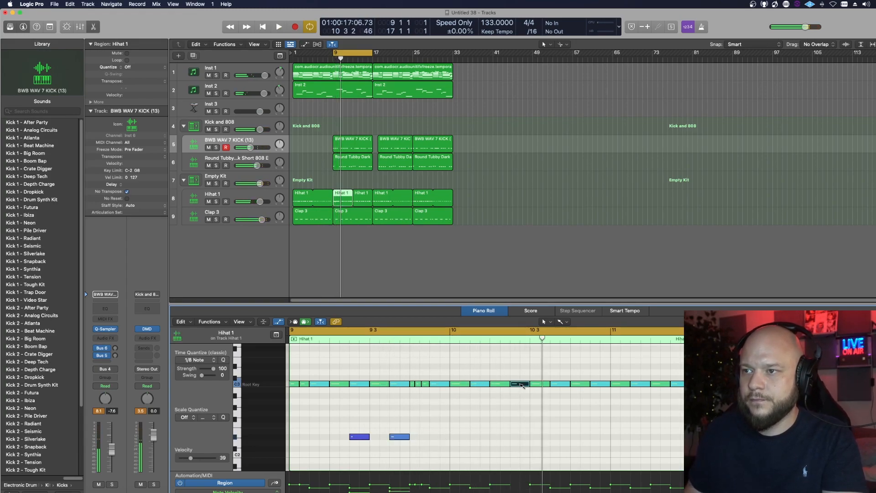
left_click(201, 360)
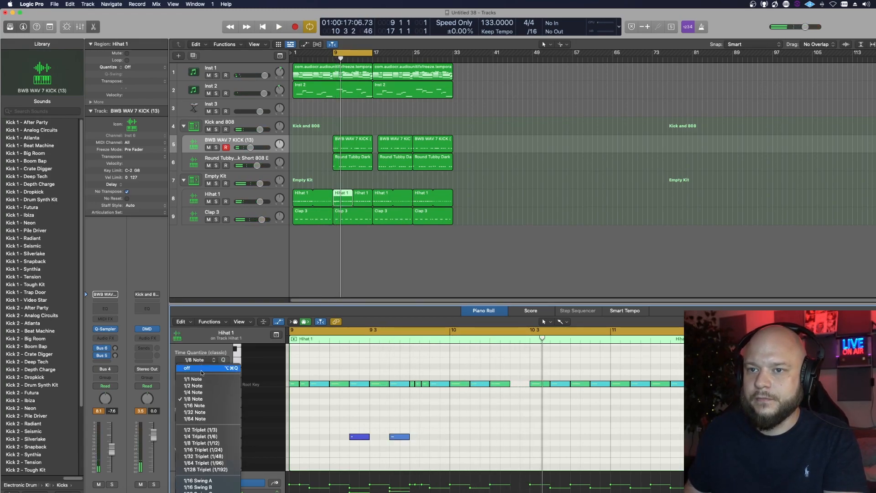
key("Return")
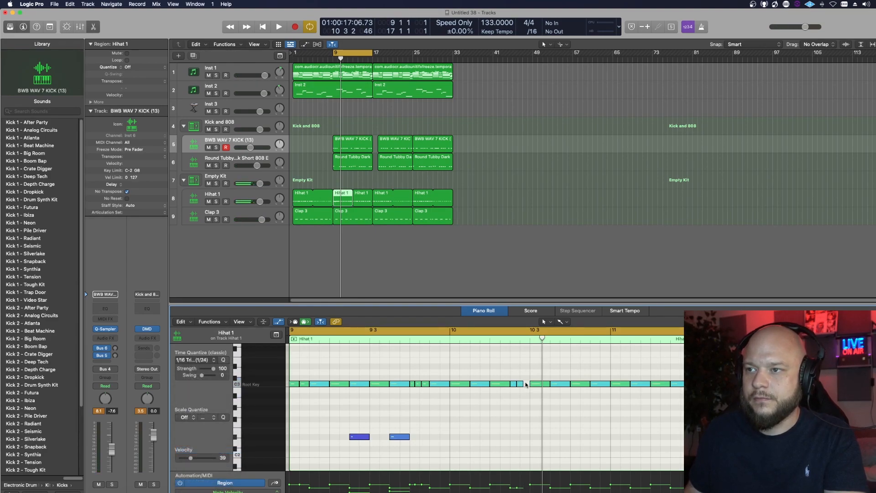
key("space")
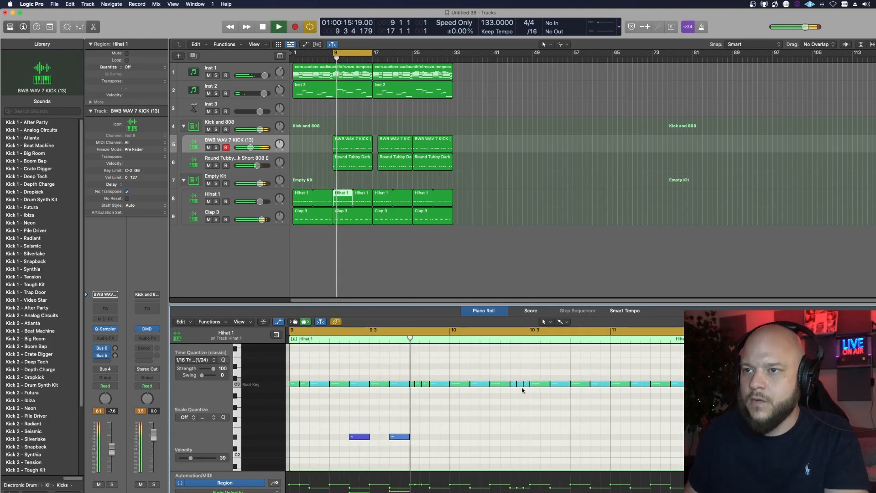
key("space")
Add lower-pitched hi-hat notes in the second halves of bar 10's beats 3 and 4, replacing the regular-pitch note on beat 4
left_click(593, 419)
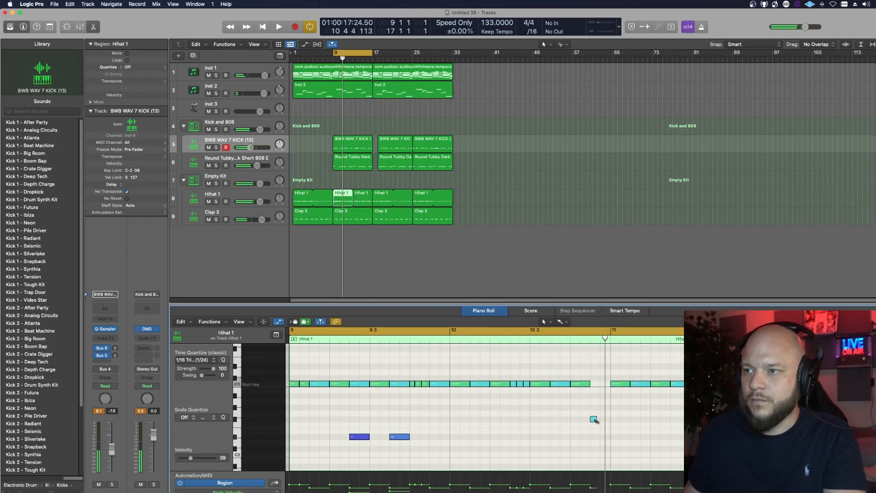
left_click_drag(595, 419, 610, 419)
key("space")
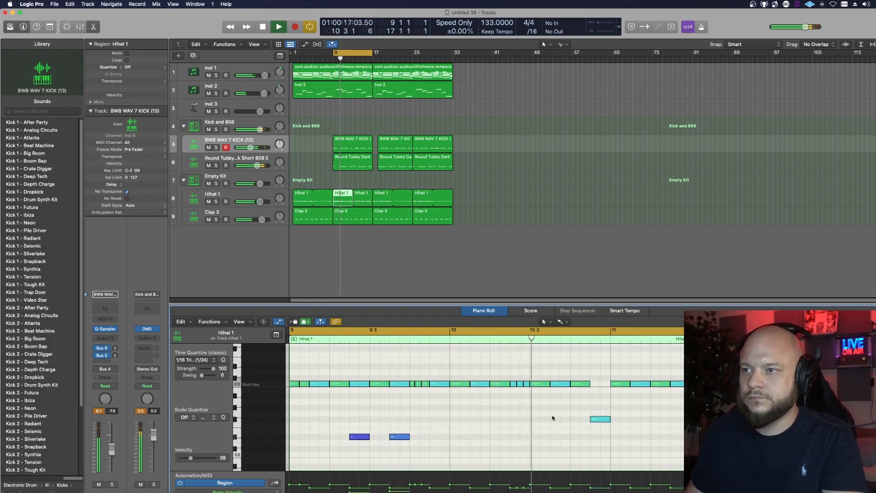
key("space")
left_click(552, 436)
left_click_drag(556, 436, 569, 437)
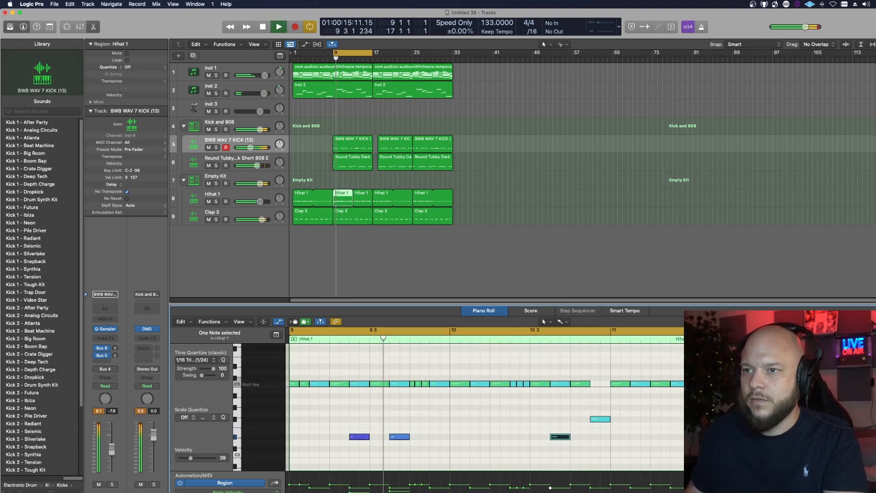
Split the first hi-hat note of bar 11 into three short notes with the Scissors tool while listening to the loop
left_click(562, 322)
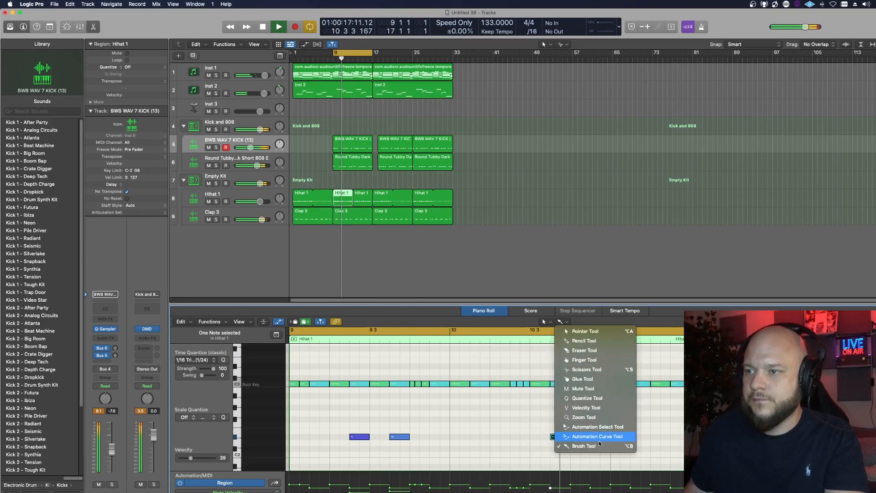
left_click(592, 370)
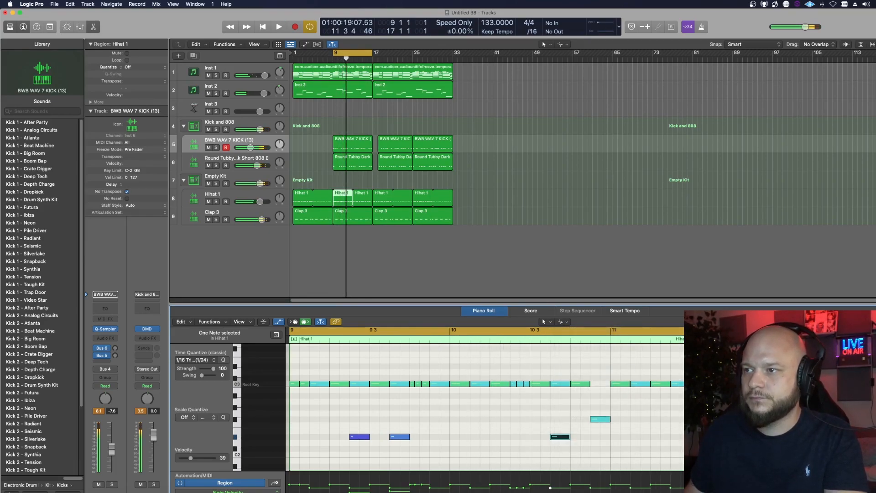
key("space")
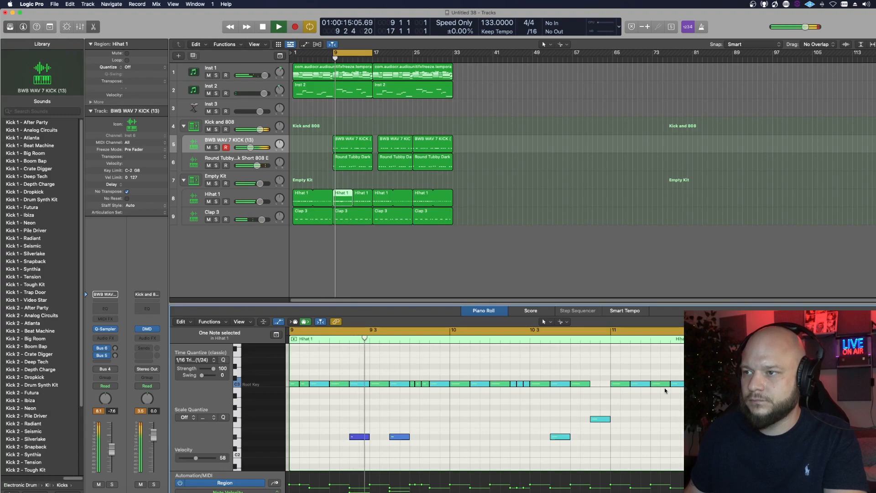
left_click(618, 385, "super")
left_click(624, 385, "super")
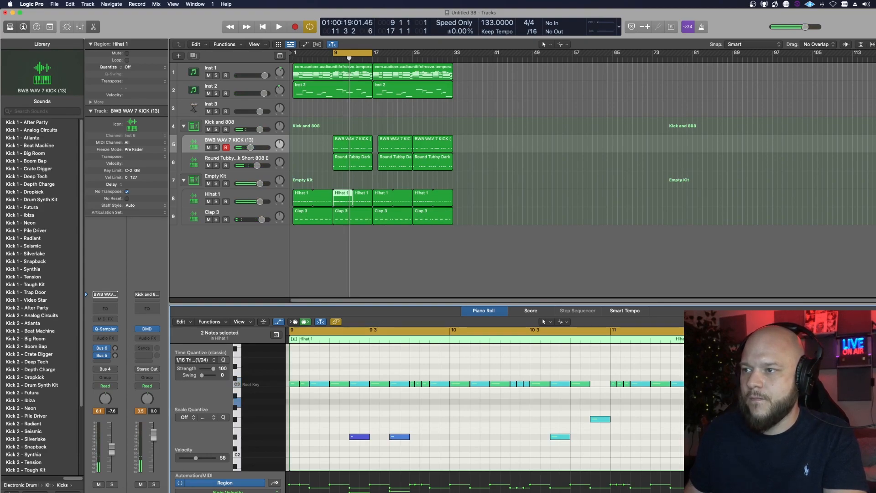
Lower the pitch of the hi-hat notes around bar 11's beat 3 and play the loop
key("space")
left_click_drag(720, 407, 720, 418)
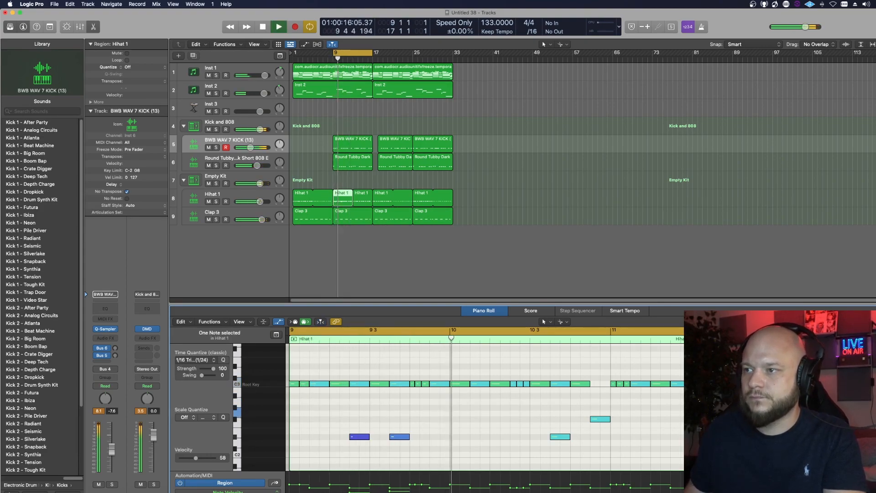
left_click(721, 447)
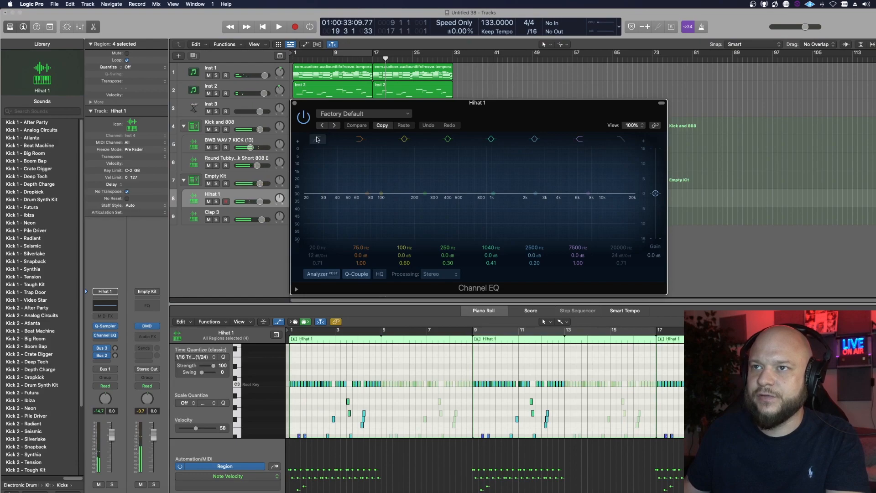
In the hi-hat's Channel EQ, enable the low cut at 1140 Hz and boost the high shelf by 2.3 dB at 3460 Hz
left_click(317, 139)
key("space")
left_click_drag(335, 209, 527, 207)
left_click_drag(587, 195, 547, 188)
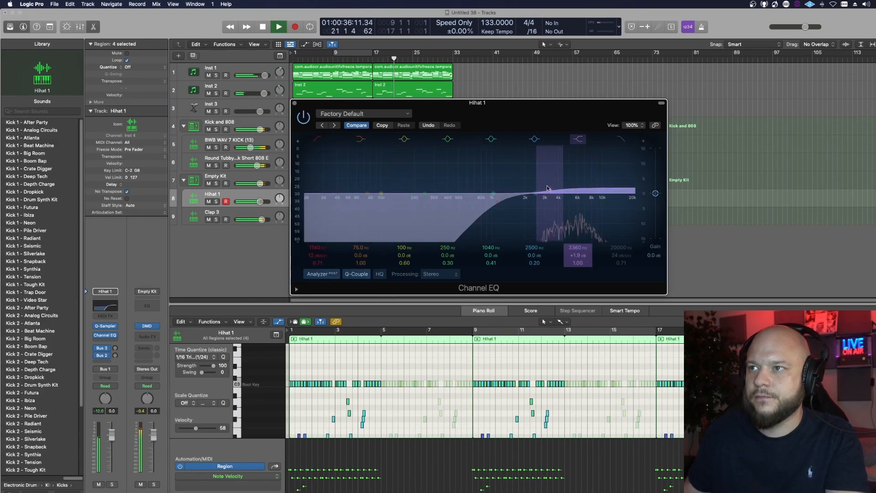
Enable the hi-hat EQ's high cut at about 11700 Hz, close the EQ and deselect the hi-hat regions
left_click(621, 139)
left_click_drag(630, 212, 602, 213)
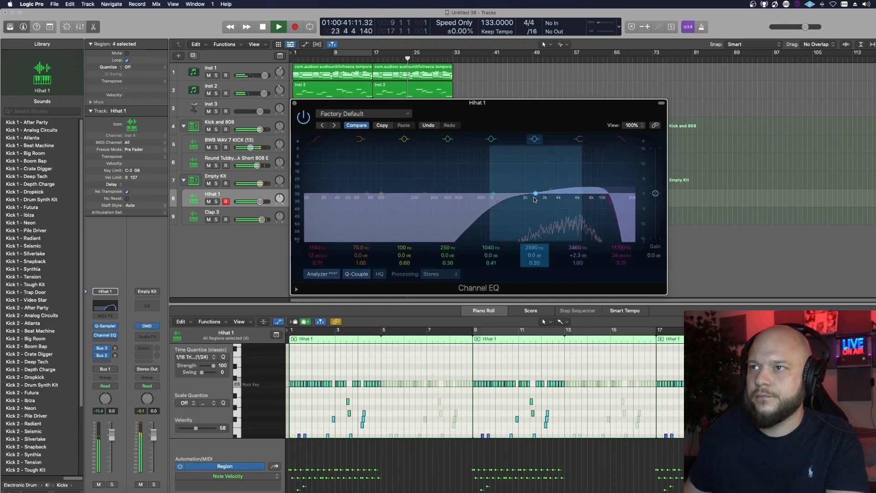
left_click(295, 103)
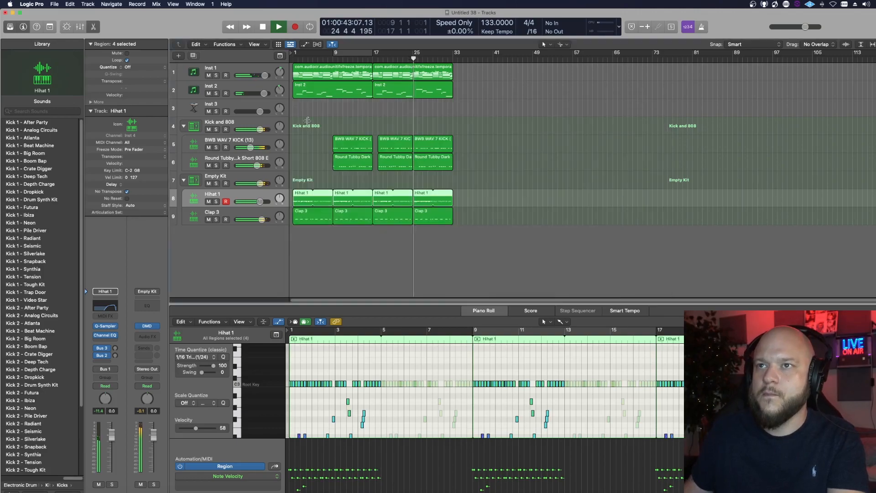
left_click(519, 131)
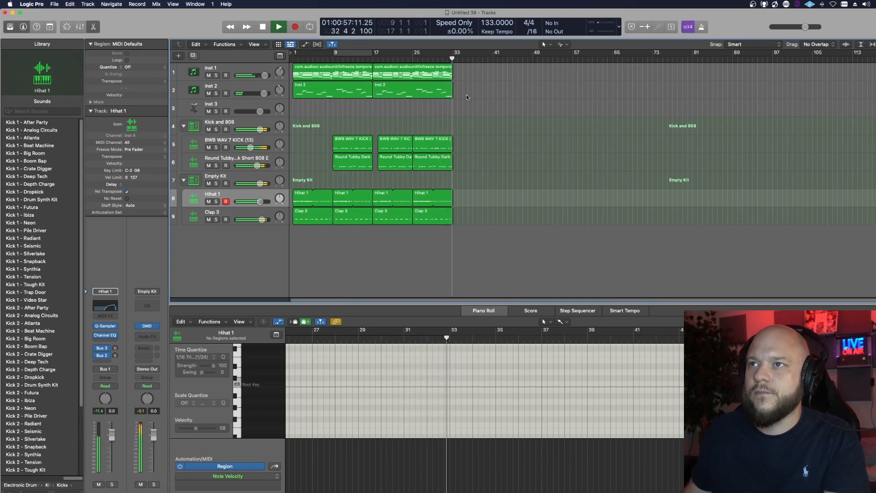
Stop playback and copy the second Inst 1 and Inst 2 regions to bar 33
key("space")
left_click_drag(465, 95, 433, 73)
left_click_drag(392, 82, 466, 82)
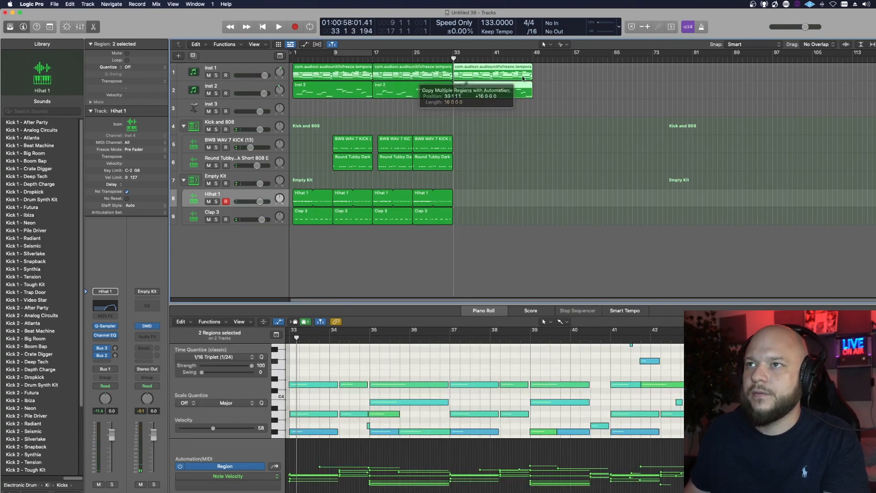
left_click_drag(523, 78, 523, 79)
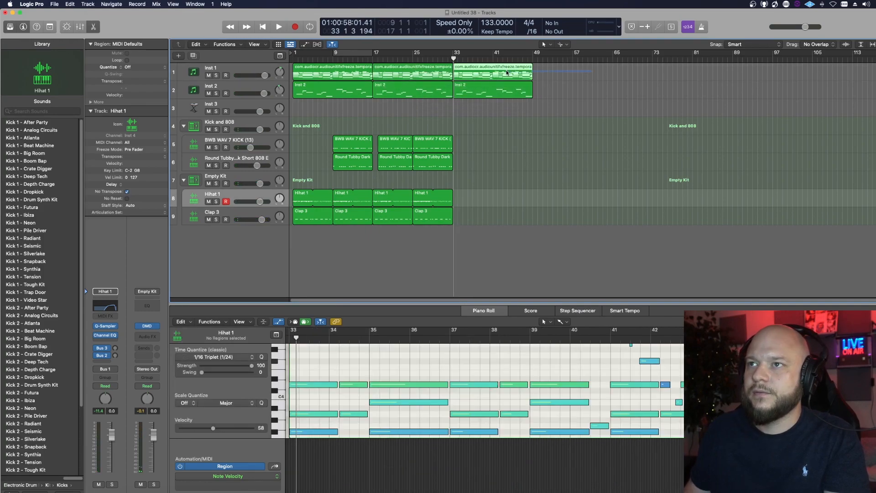
Transpose all notes of the copied Inst 1 region at bar 33 down one octave and play it
left_click(549, 360)
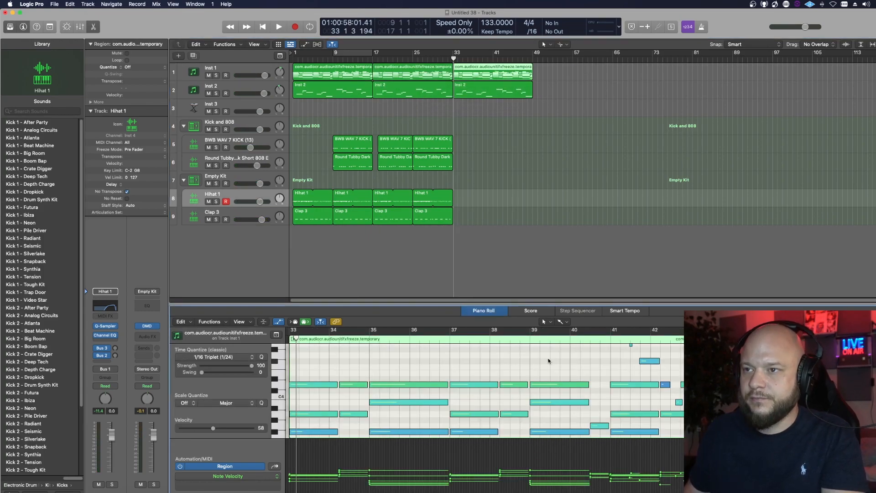
key("super+a")
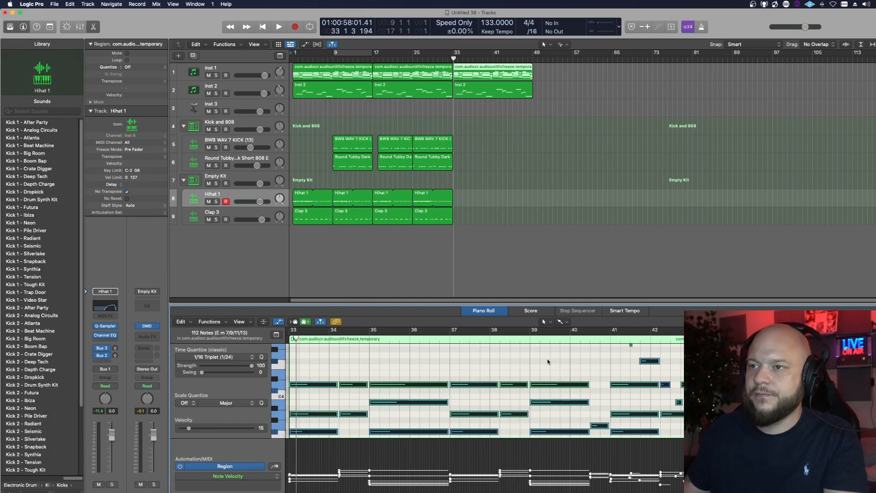
key("Delete")
key("space")
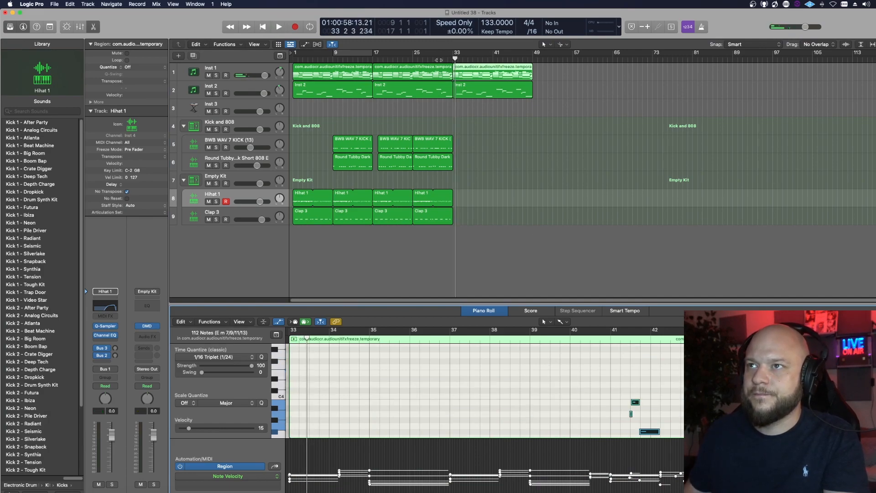
key("space")
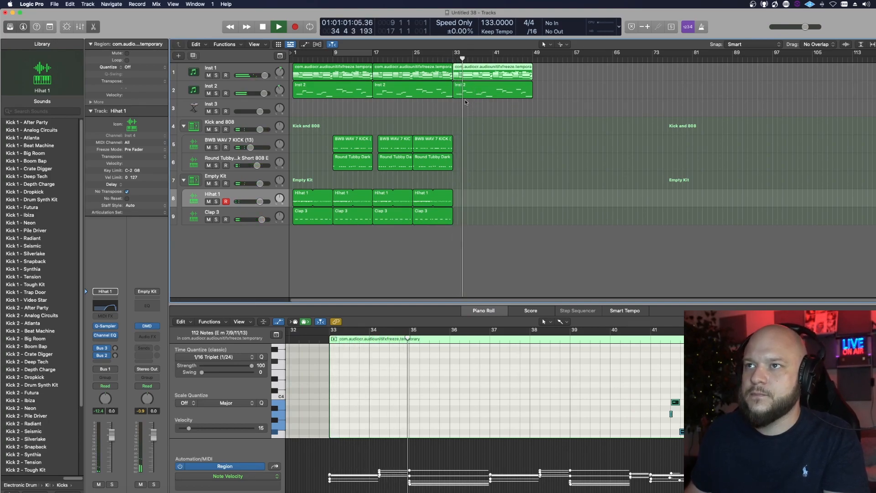
Create a new software instrument track with an empty channel strip below Inst 2
key("space")
left_click(229, 83)
left_click(179, 55)
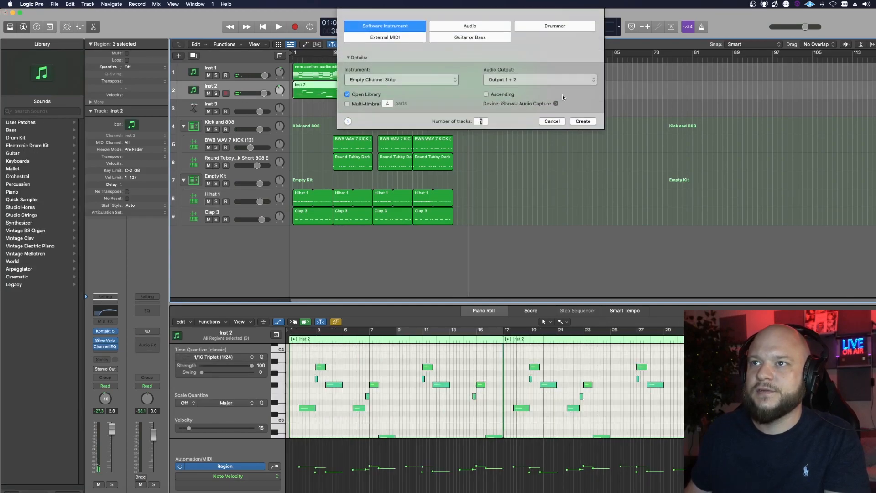
left_click(583, 121)
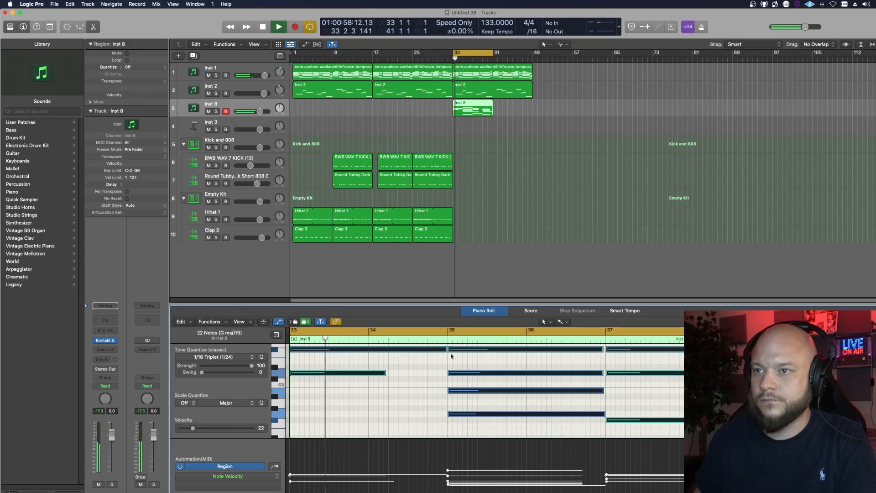
Set the Inst 8 track's volume to -7.0 dB while the loop plays
scroll(411, 392, "up", 5)
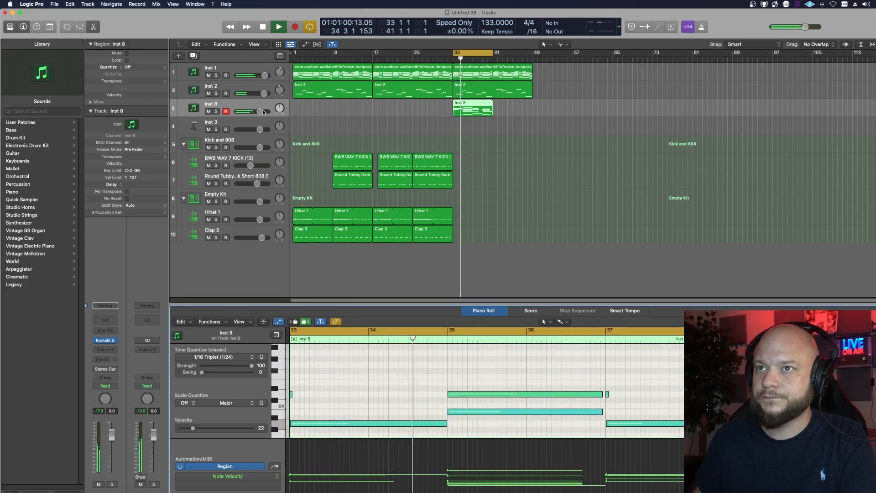
left_click_drag(260, 111, 252, 111)
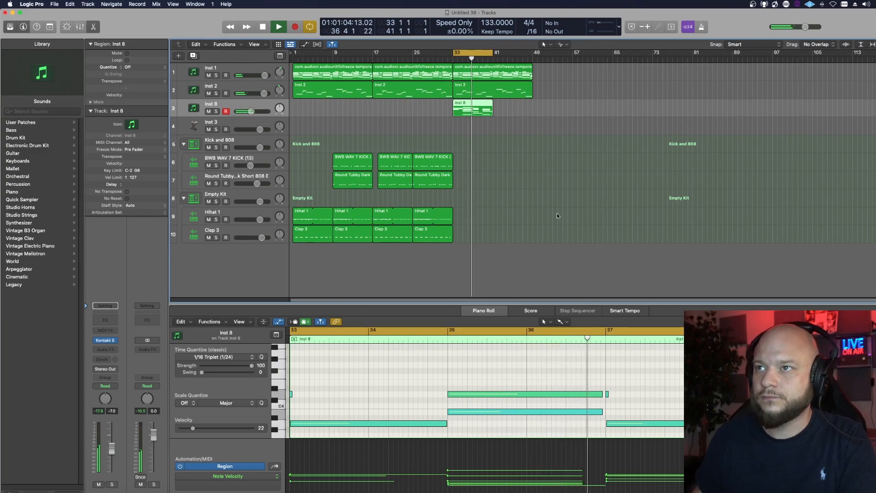
Stop playback and select the four lower notes of the chord starting at bar 37 in the Inst 8 region to examine them
scroll(644, 386, "down", 10)
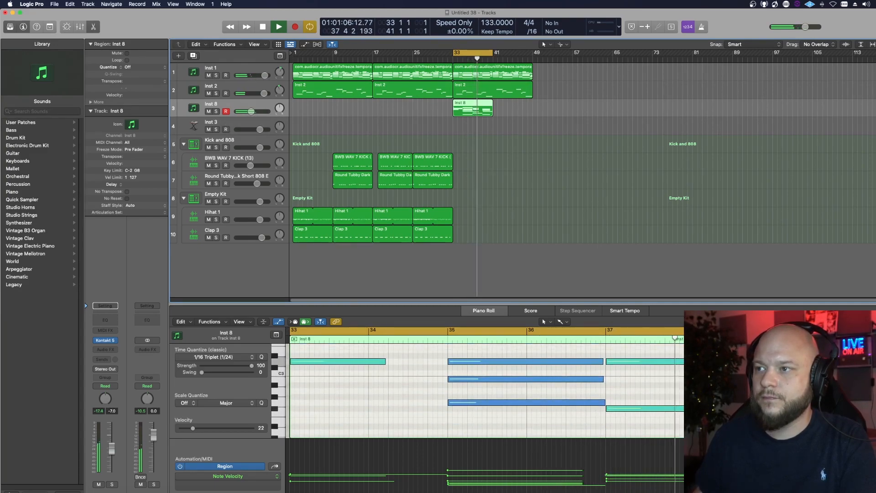
key("space")
scroll(487, 390, "down", 5)
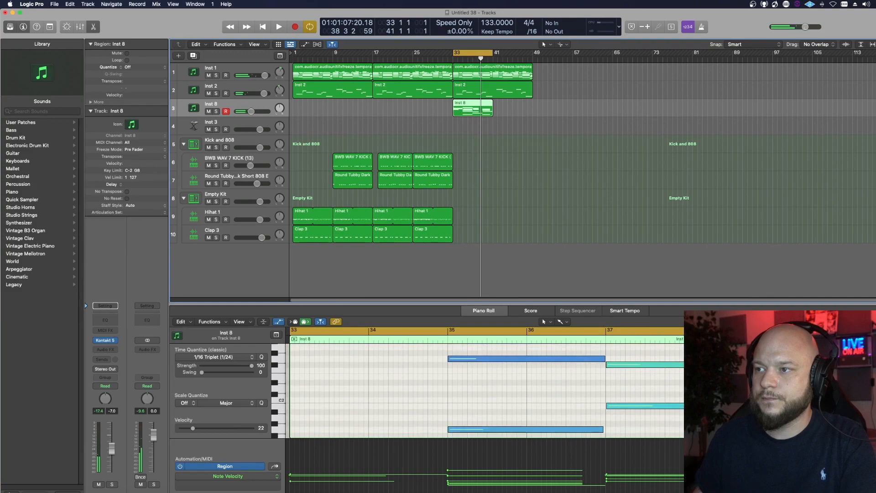
left_click_drag(730, 433, 757, 343)
scroll(757, 388, "down", 5)
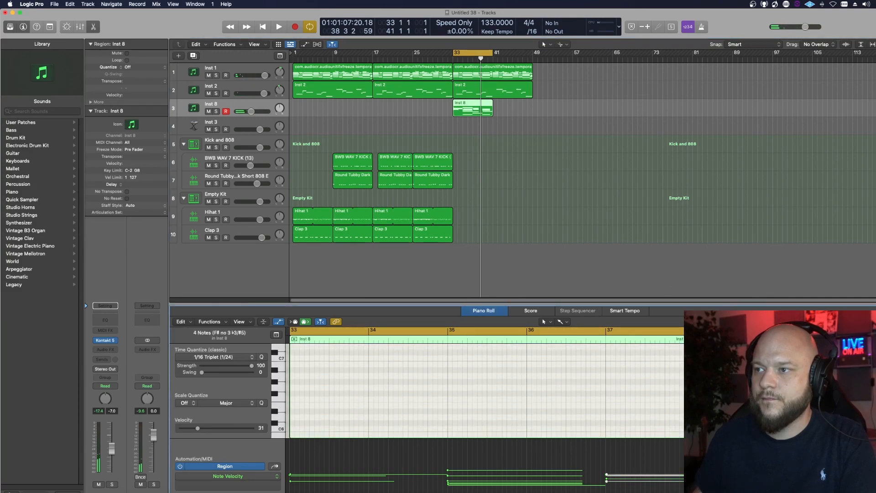
scroll(485, 390, "down", 5)
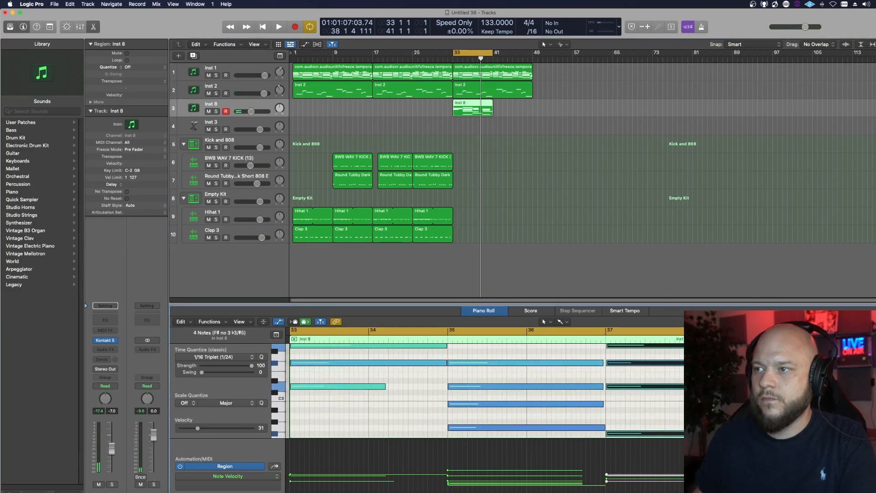
Play the loop and delete the stray short note at the start of bar 37 in the Inst 8 region
key("space")
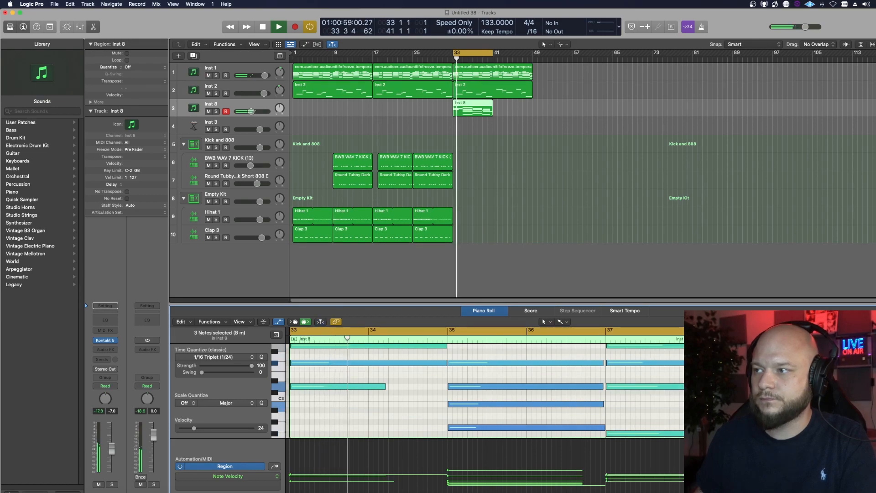
scroll(666, 416, "up", 5)
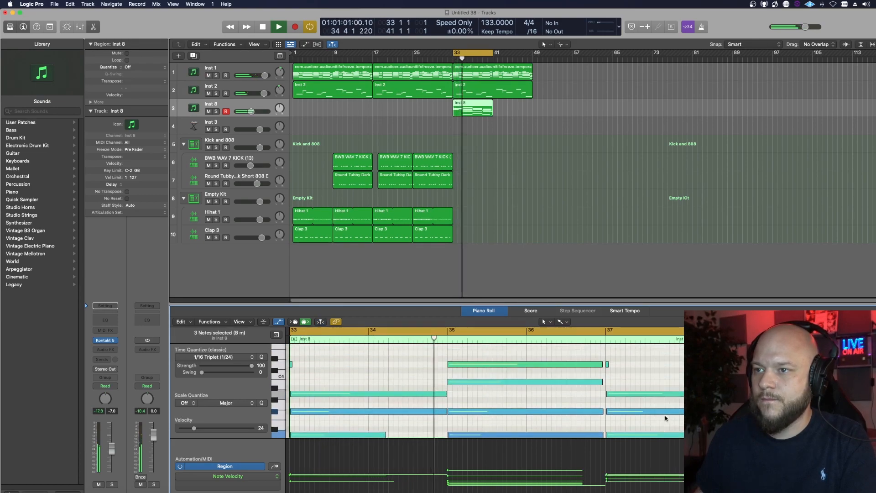
left_click_drag(627, 366, 607, 384)
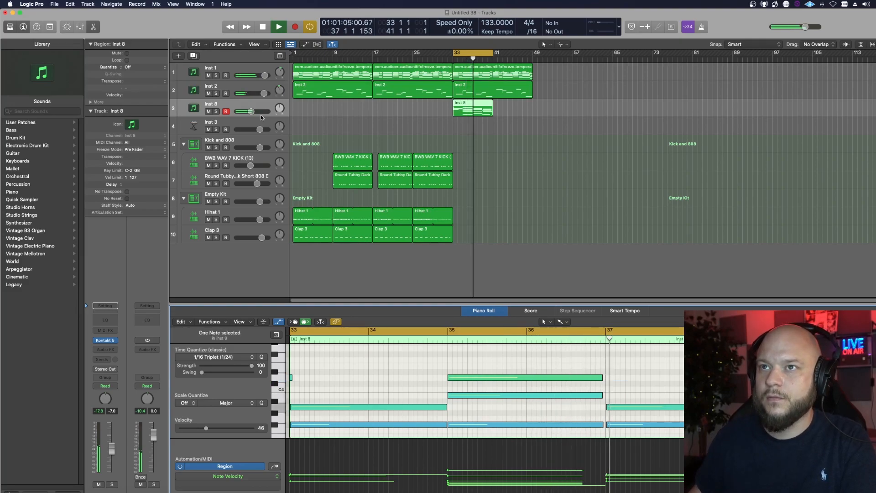
Add a Channel EQ to the Inst 8 track and enable its low cut at about 400 Hz
left_click(105, 322)
left_click(322, 139)
left_click_drag(321, 204, 463, 206)
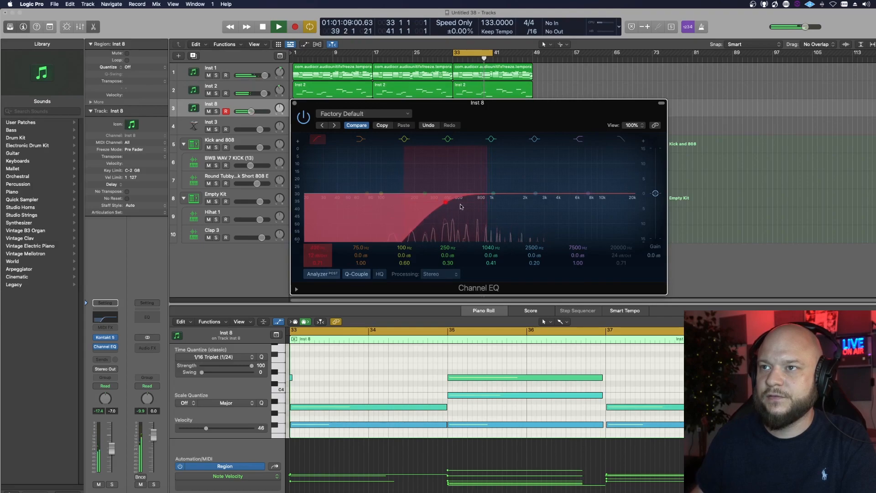
Boost the upper-mid band of the Inst 8 Channel EQ by 3.6 dB at 4020 Hz and close the EQ
left_click_drag(534, 193, 557, 182)
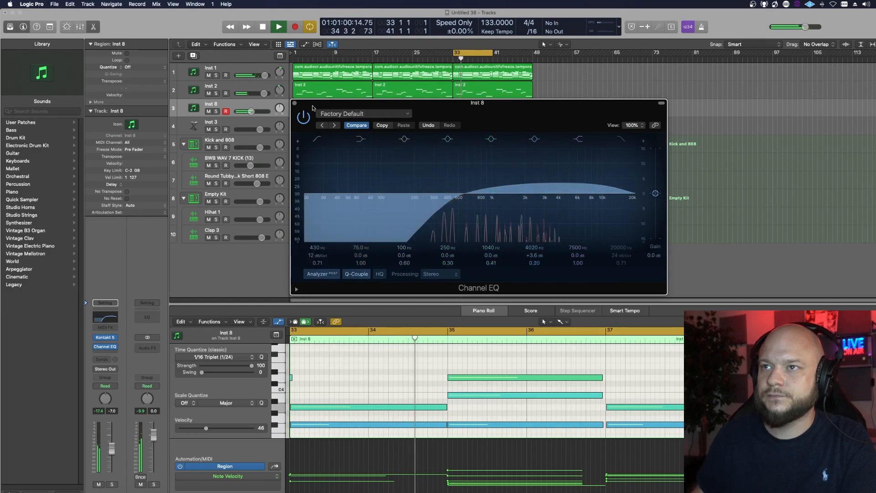
left_click(295, 104)
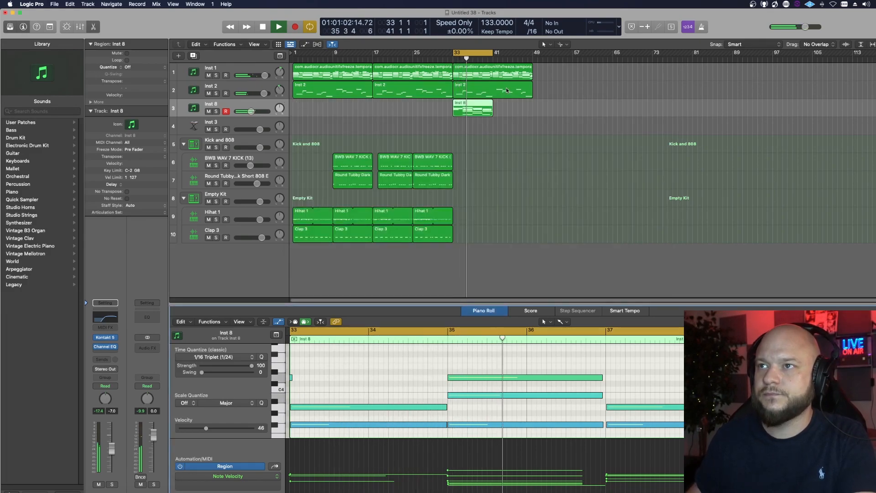
Repeat the Inst 8 region up to bar 49 and adjust the track's pan while cycling bars 41 to 49
left_click_drag(491, 101, 520, 109)
left_click(524, 127)
left_click_drag(486, 52, 527, 54)
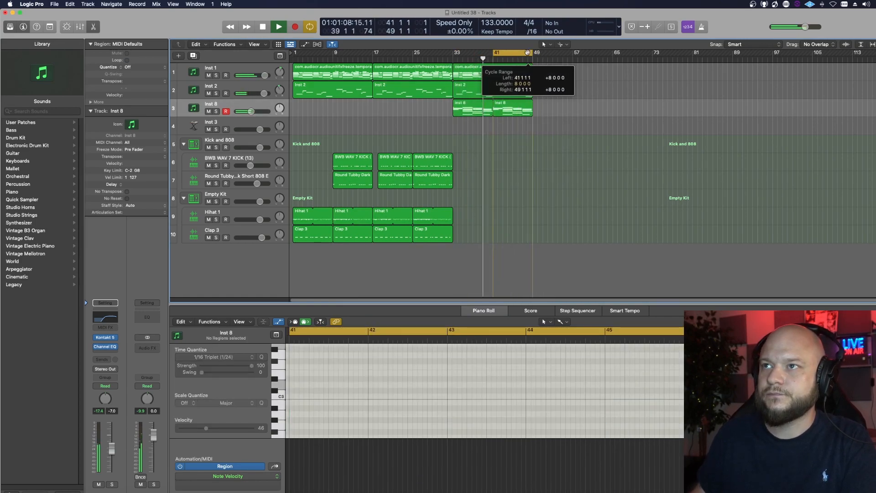
mouse_move(280, 109)
left_mouse_down()
mouse_move(279, 100)
mouse_move(280, 118)
mouse_move(279, 93)
left_mouse_up()
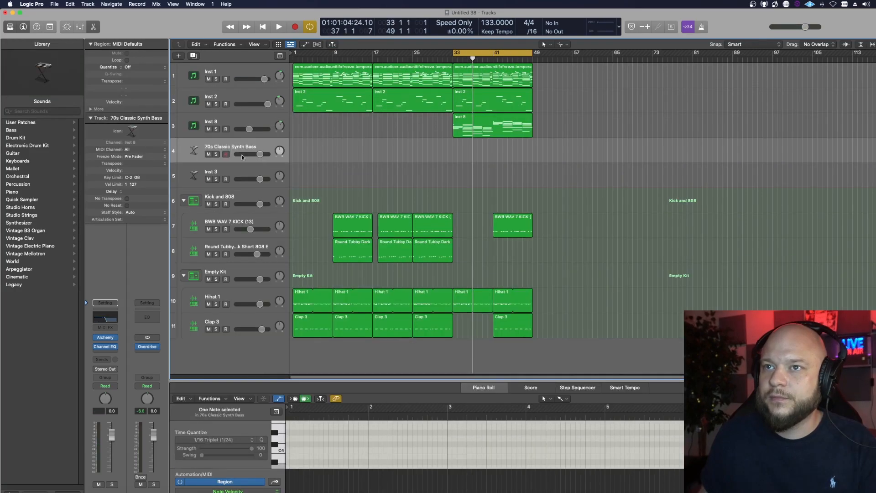
Examine the Alchemy preset loaded on the 70s Classic Synth Bass track, close it and start the transport
left_click(112, 337)
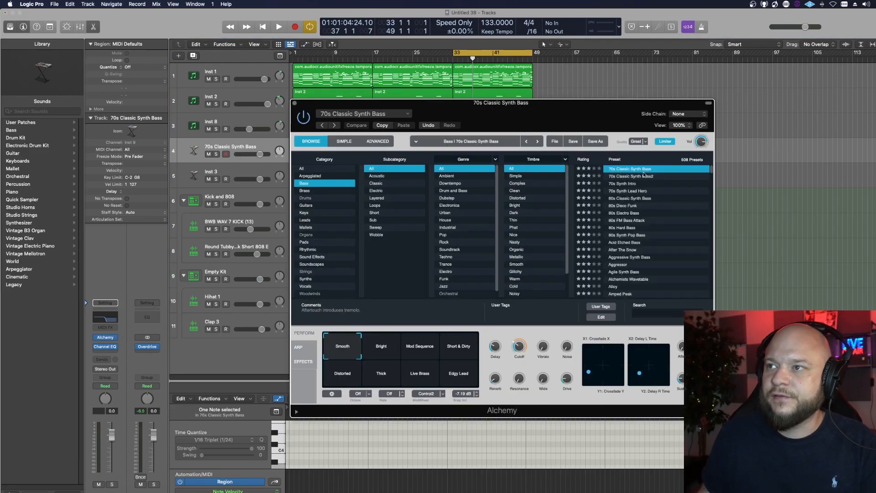
left_click(295, 103)
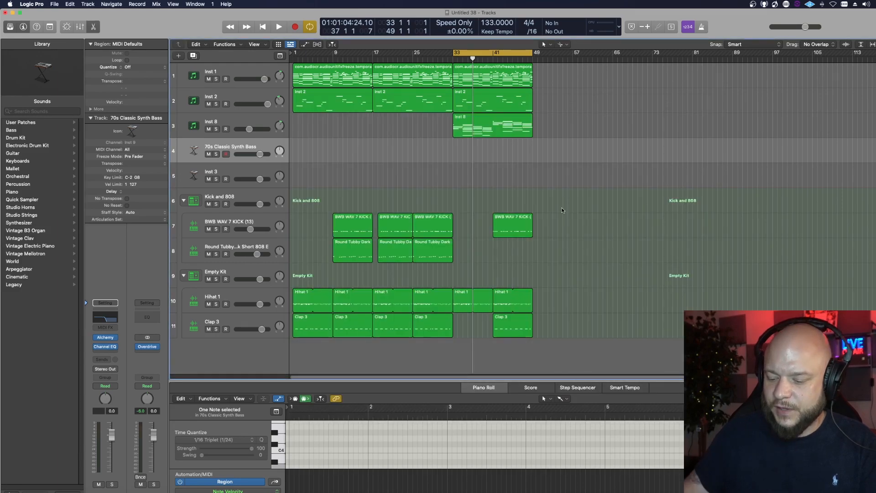
key("space")
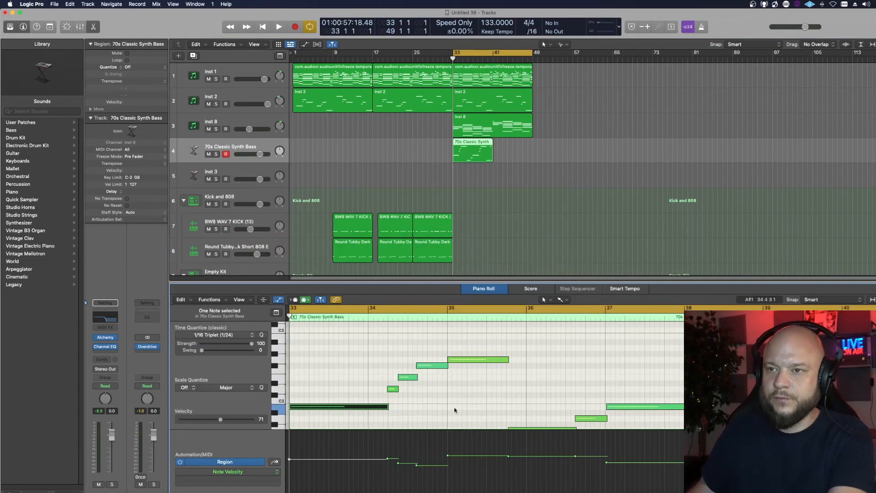
Move the bass notes just before bar 36 and at bar 37 slightly earlier and loop the 70s Classic Synth Bass region to bar 49
key("space")
left_click(473, 359)
scroll(484, 398, "down", 5)
left_click(547, 365)
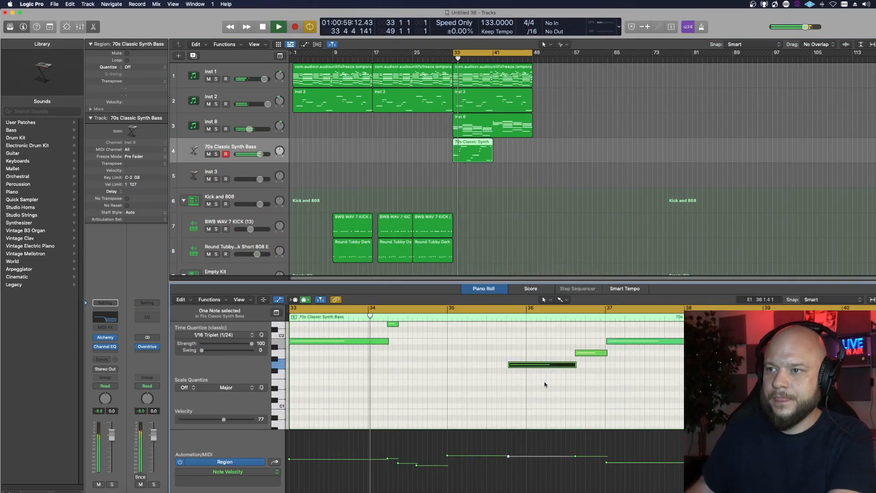
left_click_drag(524, 367, 521, 367)
scroll(598, 366, "up", 5)
left_click_drag(627, 405, 625, 405)
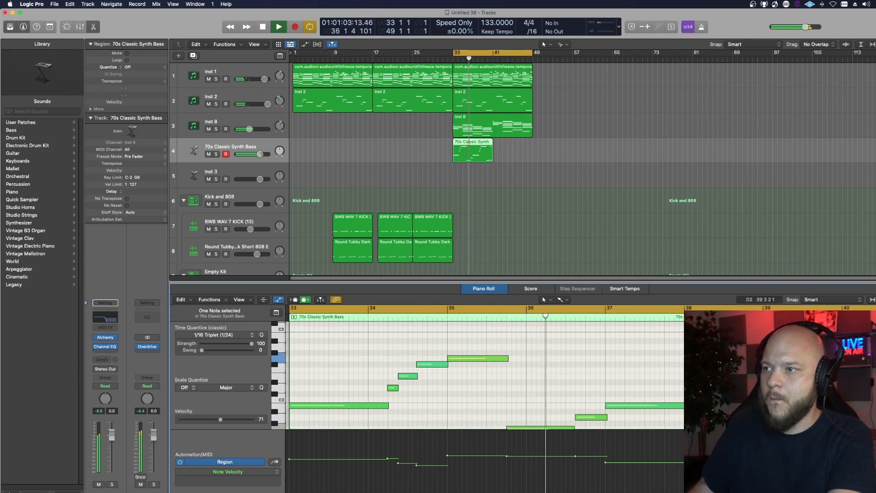
scroll(730, 397, "down", 5)
scroll(487, 370, "up", 5)
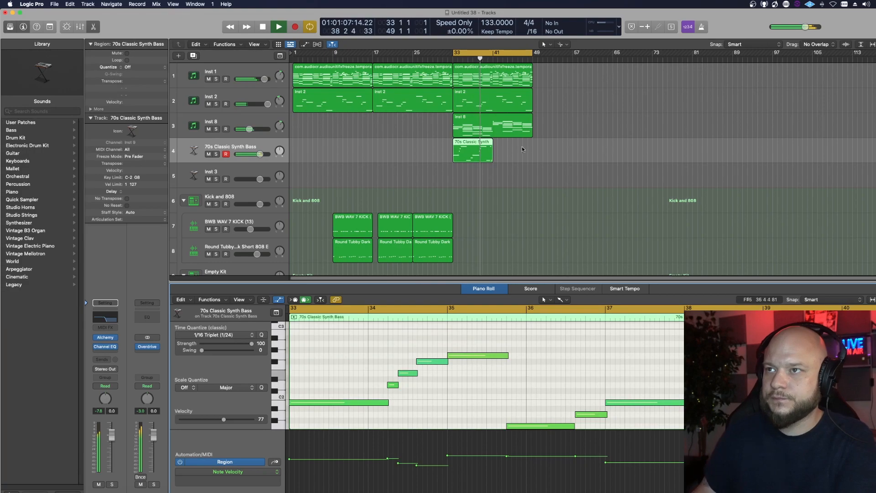
left_click_drag(493, 143, 532, 140)
Copy the Hihat 1 region to bar 33 and extend it to bar 49, and copy the clap and kick regions to bar 41
scroll(492, 203, "down", 3)
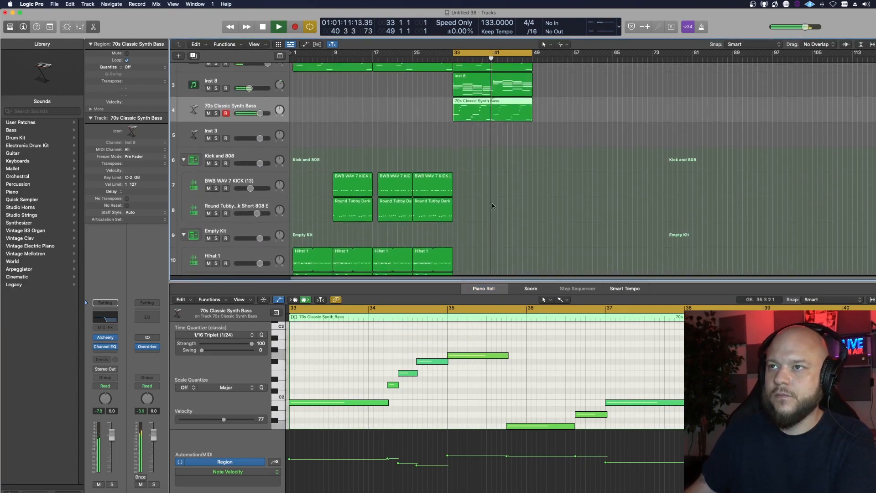
scroll(462, 236, "down", 2)
left_click_drag(427, 221, 460, 219)
left_click_drag(431, 248, 513, 248)
left_click_drag(492, 218, 533, 217)
left_click_drag(422, 146, 501, 144)
scroll(497, 205, "up", 3)
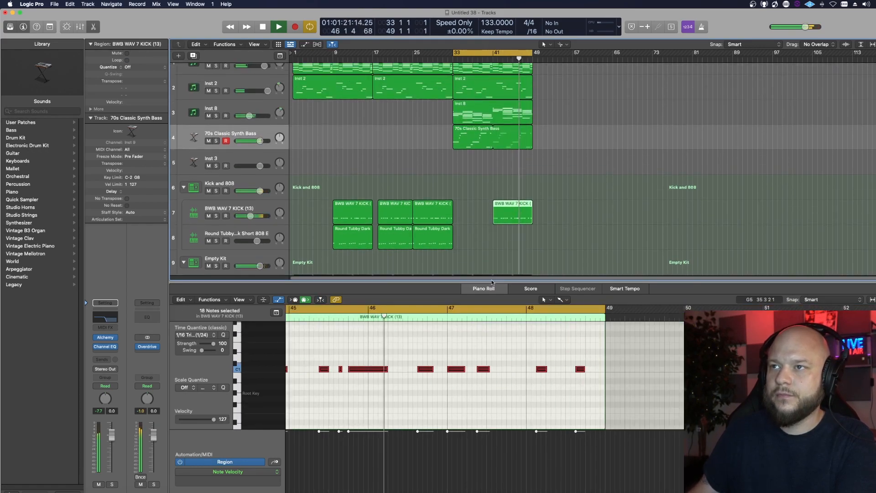
Set the cycle range to bars 1 to 49 and shift all regions 8 bars so the arrangement starts at bar 9
left_click_drag(490, 280, 490, 368)
left_click_drag(453, 53, 294, 60)
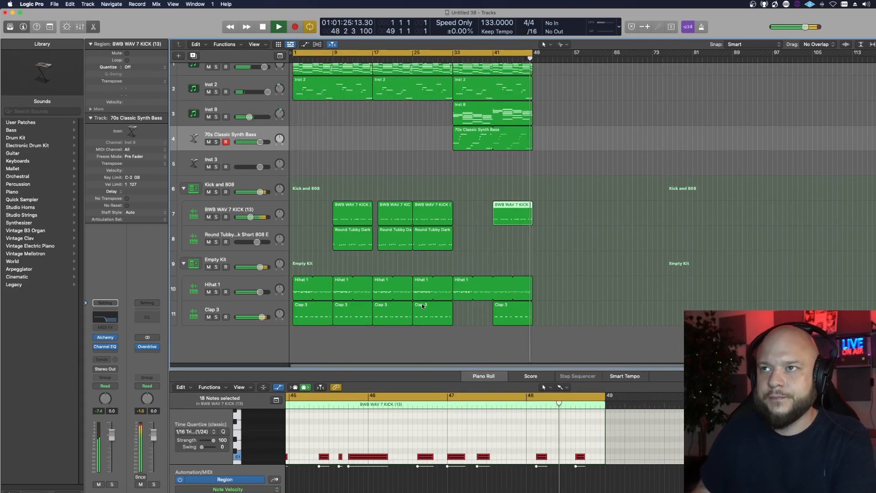
key("space")
left_click_drag(544, 332, 342, 70)
left_click(342, 149)
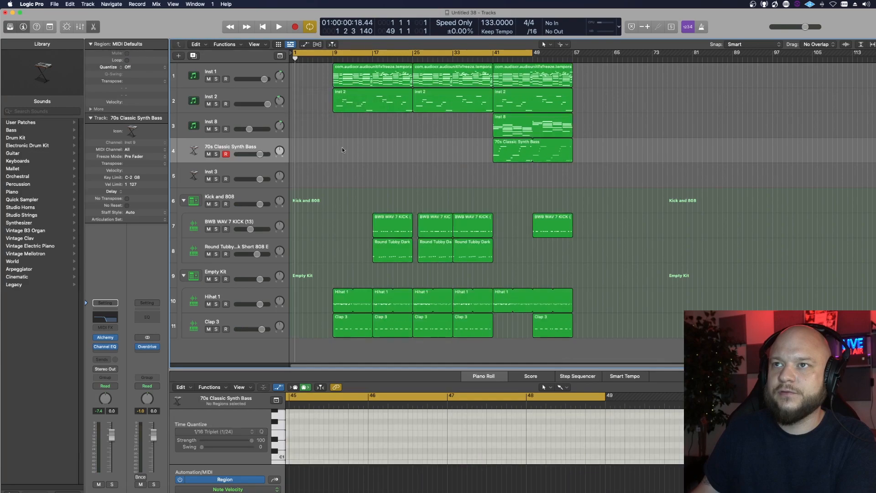
Split the first Inst 1 region at bar 17, keeping crossing notes, and copy its first half to bar 1 as an intro
left_click(373, 74)
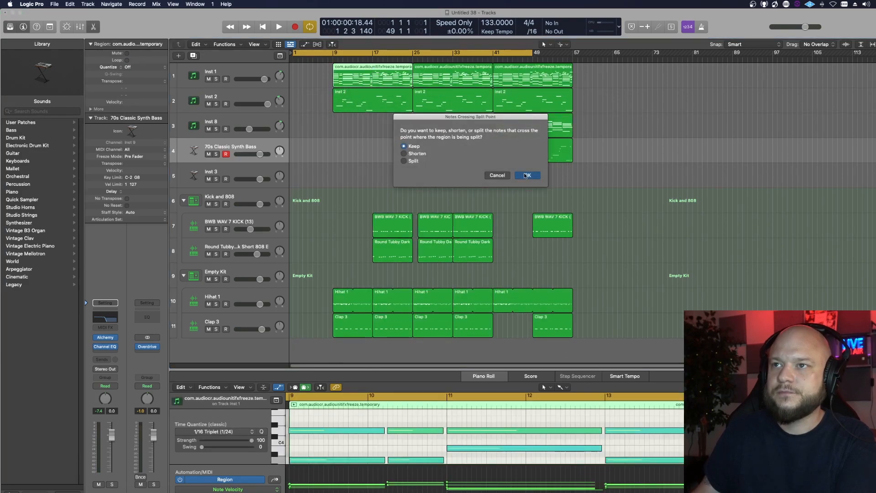
left_click(525, 176)
left_click_drag(364, 84, 324, 86)
key("space")
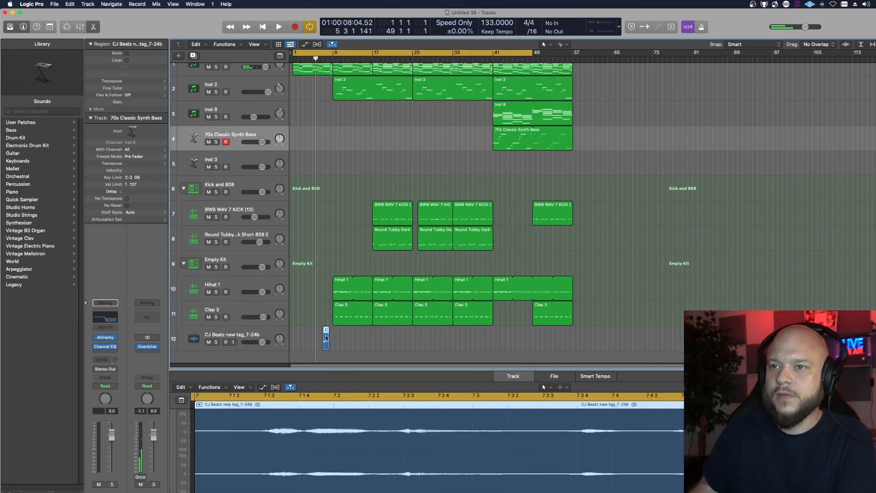
Bounce the producer tag audio region in place
right_click(325, 337)
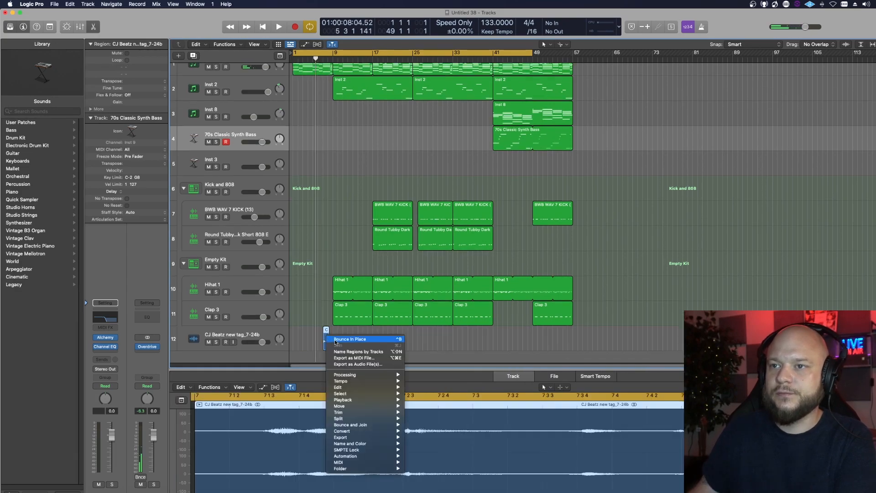
left_click(335, 339)
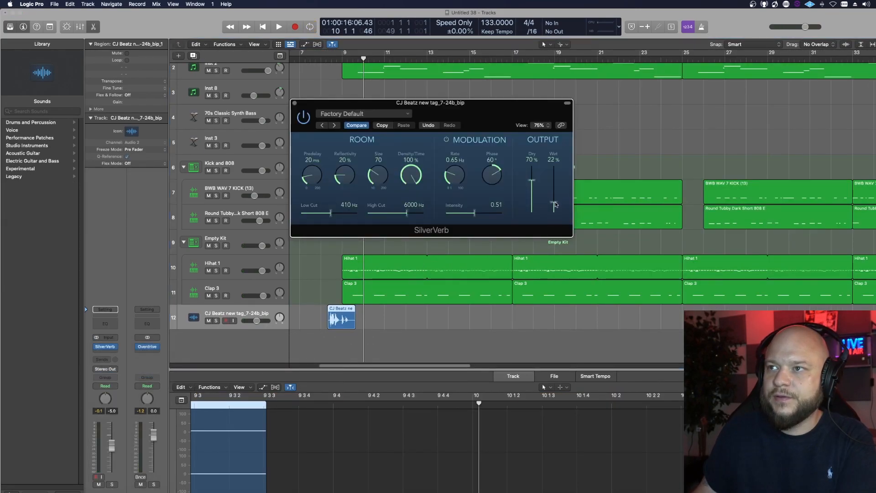
Add a Channel EQ with a low cut at 136 Hz to the bounced tag track and play the tag to check it
left_click(102, 326)
left_click(322, 147)
left_click_drag(321, 200, 409, 201)
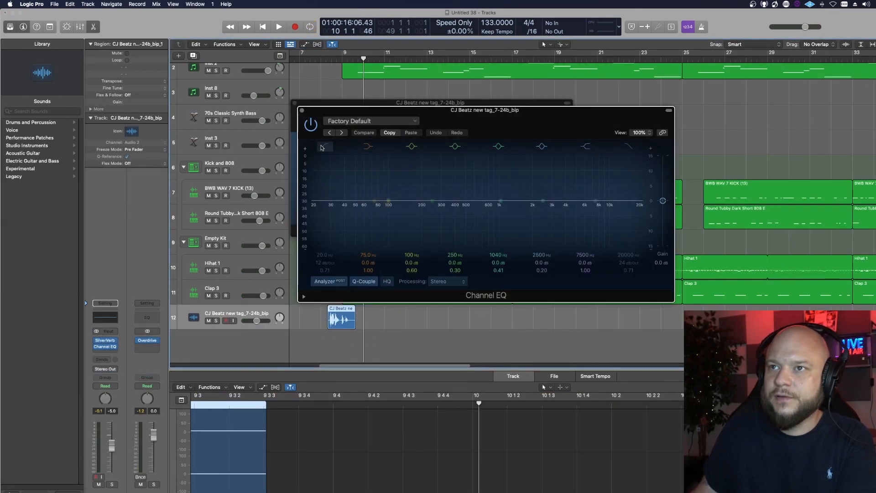
key("space")
left_click(327, 57)
key("space")
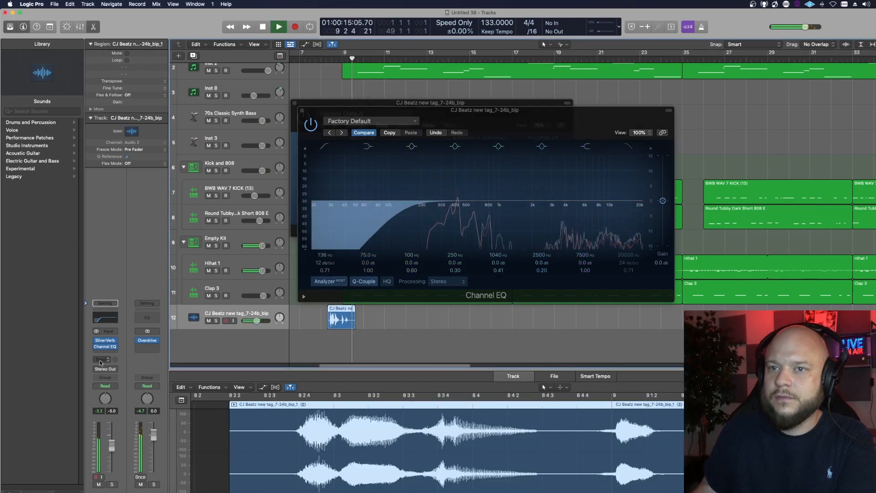
Lower the SilverVerb wet level on the tag track to 13% and replay the tag
key("super+w")
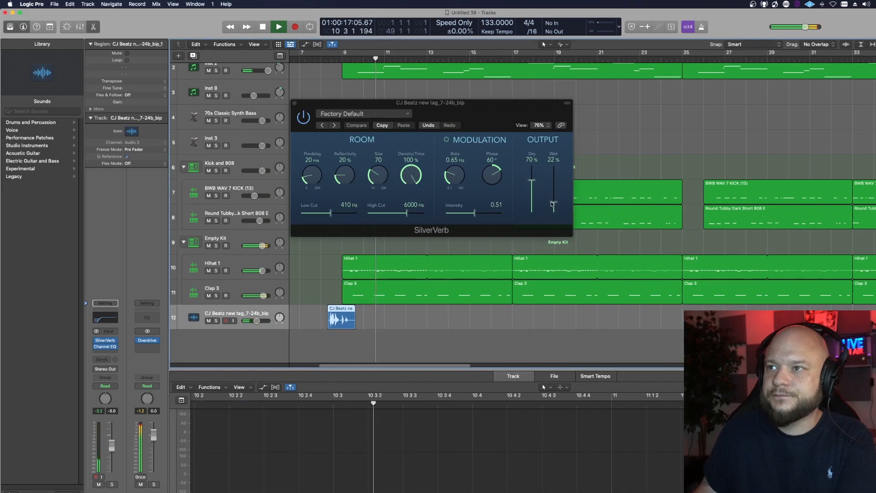
left_click_drag(552, 205, 553, 209)
left_click(322, 57)
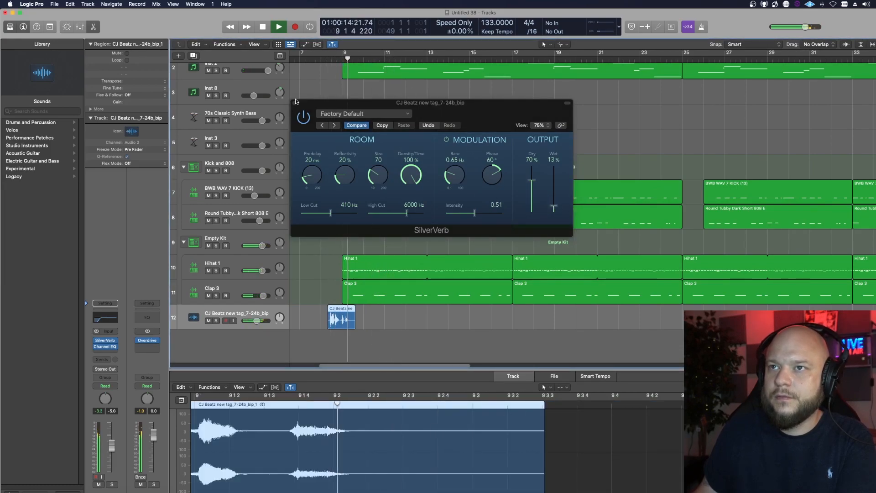
key("super+w")
Look over the full arrangement while it plays on from bar 9
key("super+Left")
key("super+Left")
key("super+Left")
key("super+Left")
key("super+Left")
key("super+Left")
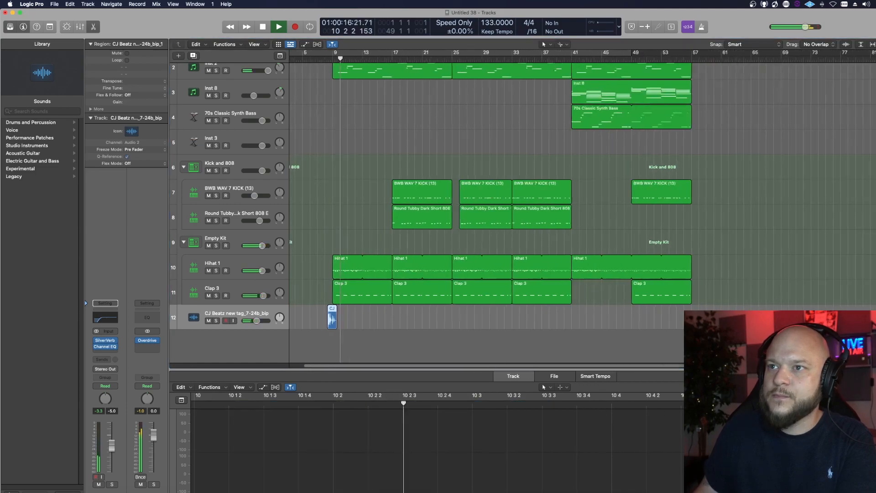
scroll(418, 318, "up", 3)
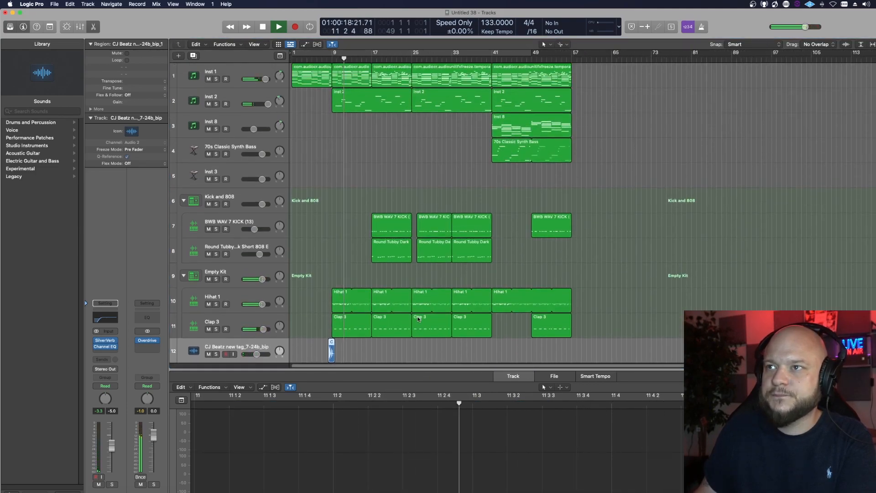
scroll(457, 205, "down", 1)
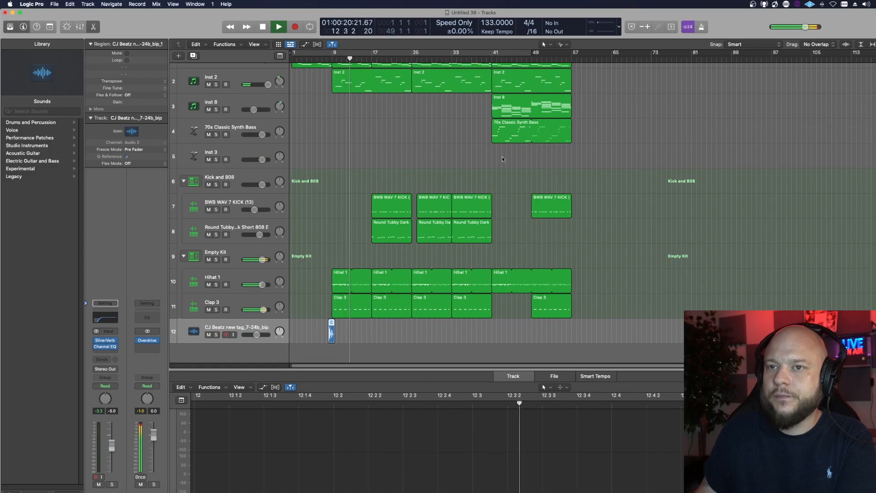
Place the playhead at bar 9 and trim the end of the TransFX (SynRumble) region to it
left_click_drag(347, 60, 331, 60)
key("super+Right")
key("super+Right")
key("super+Right")
key("super+Right")
key("super+Right")
key("super+Right")
key("super+Right")
key("super+Right")
key("super+Right")
key("super+Right")
key("super+Right")
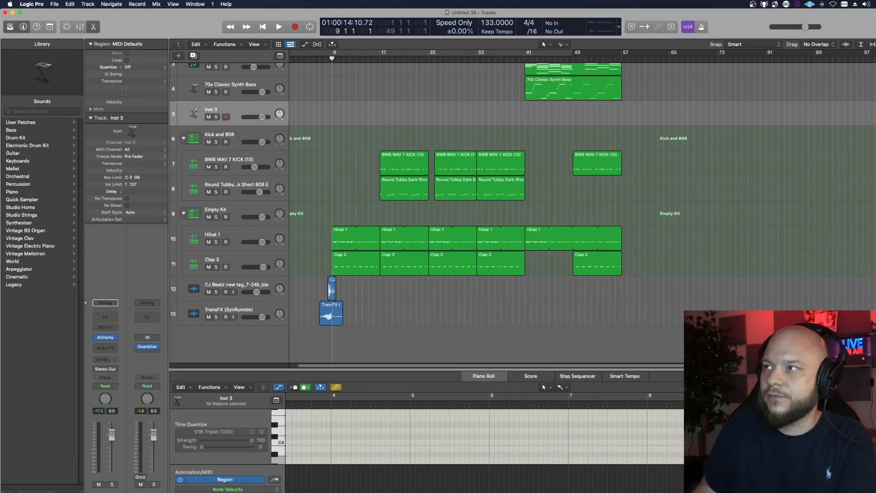
left_click_drag(404, 322, 330, 323)
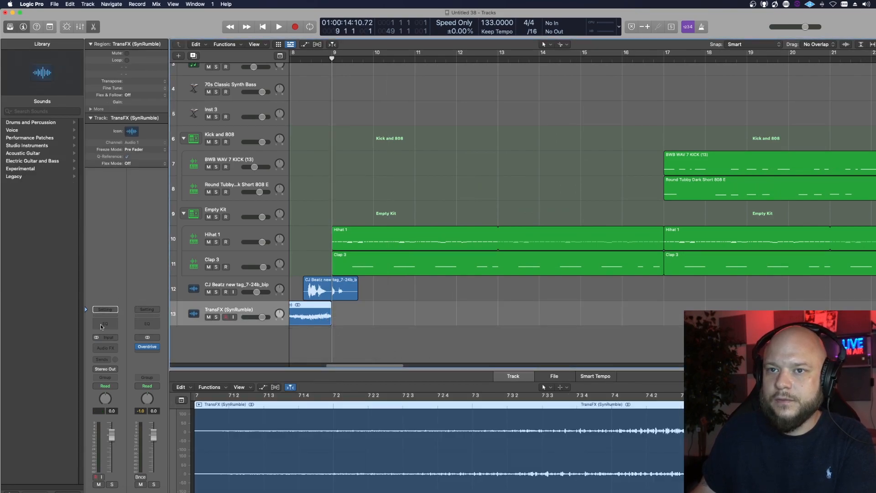
Add a Channel EQ to the TransFX (SynRumble) track and enable its low cut at 358 Hz
left_click(104, 324)
left_click(320, 139)
left_click_drag(324, 215, 461, 210)
key("space")
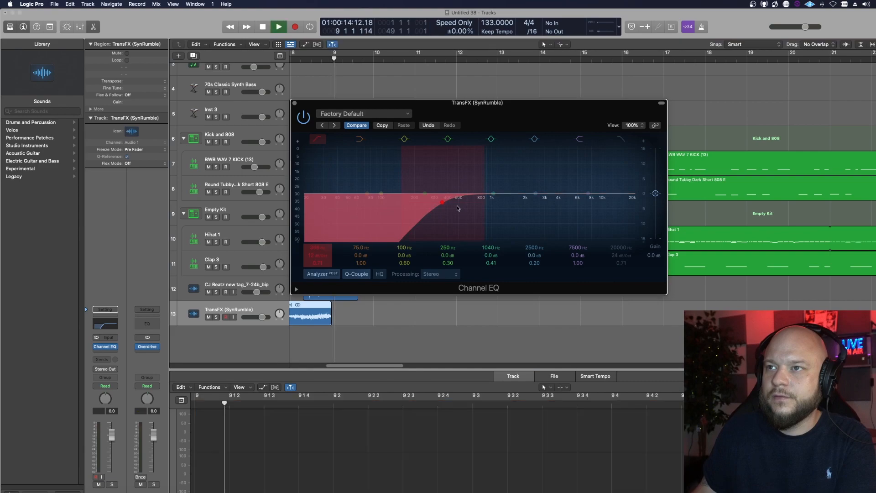
Play the transition from about bar 6, close the EQ and lower the TransFX (SynRumble) track's volume
key("space")
left_click(310, 61)
left_click_drag(309, 60, 220, 61)
key("space")
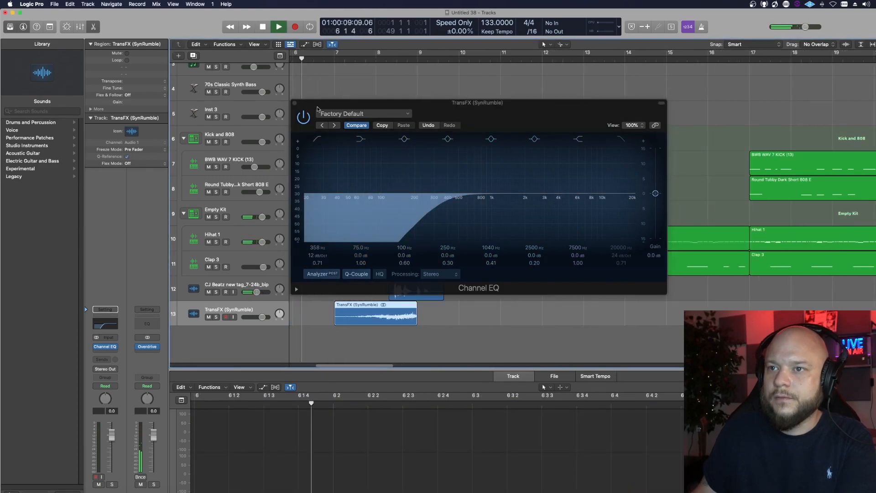
left_click(295, 103)
left_click_drag(262, 317, 255, 319)
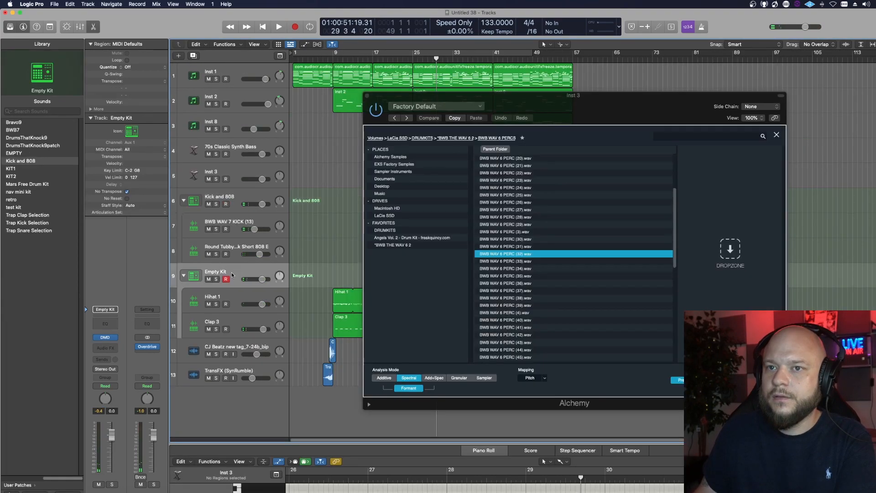
Open the Empty Kit's Drum Machine Designer and add BWB WAV 6 PERC (32).wav to the Snare 1 pad as a Quick Sampler
left_click(107, 337)
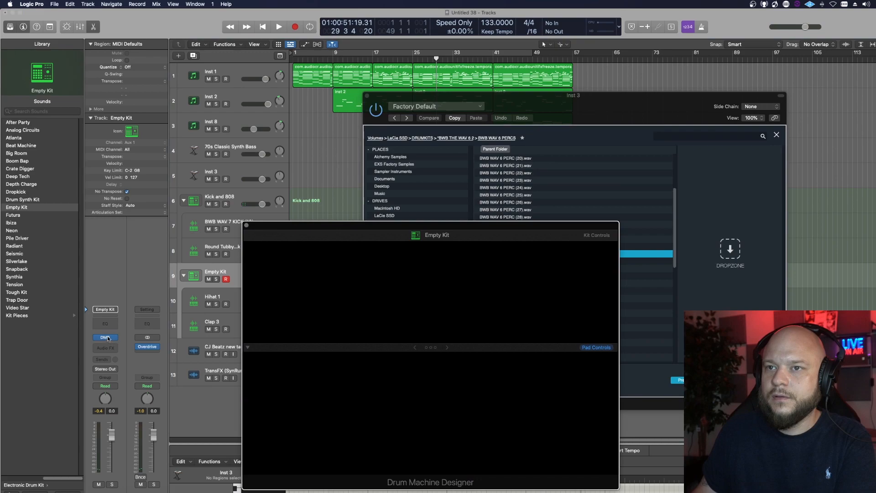
left_click_drag(477, 224, 255, 200)
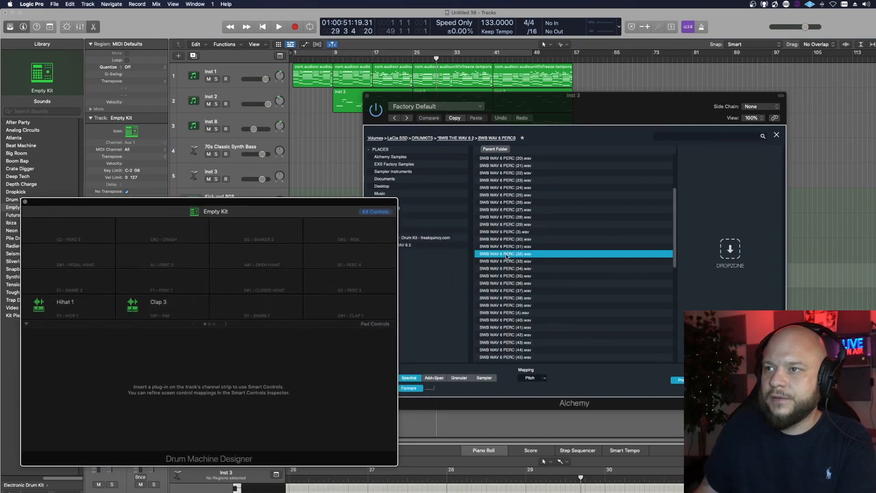
left_click_drag(509, 255, 228, 296)
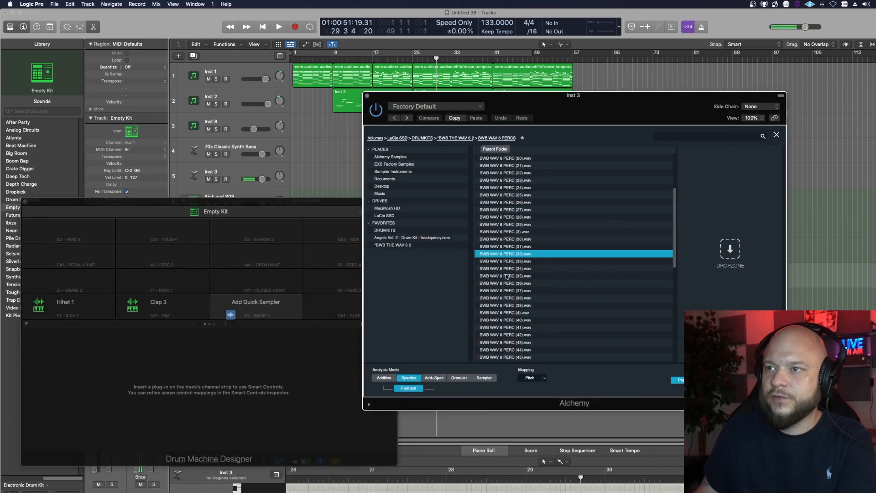
Audition BWB WAV 6 PERC (22).wav and add it to the pad beside PERC (32) as a Quick Sampler
scroll(507, 273, "up", 4)
left_click(511, 259)
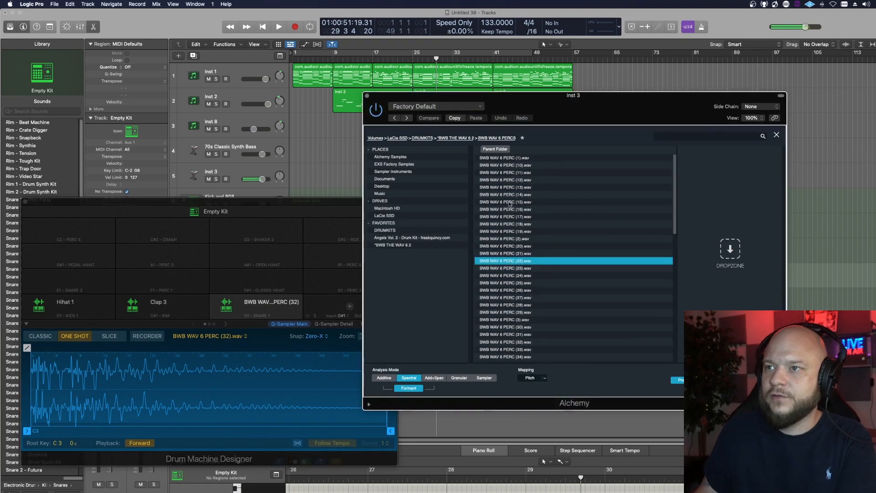
left_click(382, 60)
left_click_drag(517, 262, 335, 306)
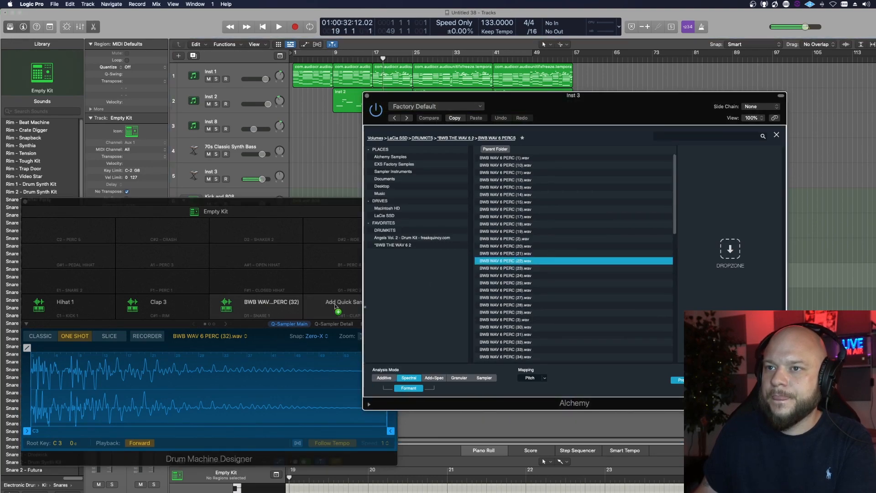
With the beat playing from bar 9, audition further percussion samples and add BWB WAV 6 PERC (4).wav to the Perc 1 pad as a Quick Sampler
left_click(338, 60)
key("space")
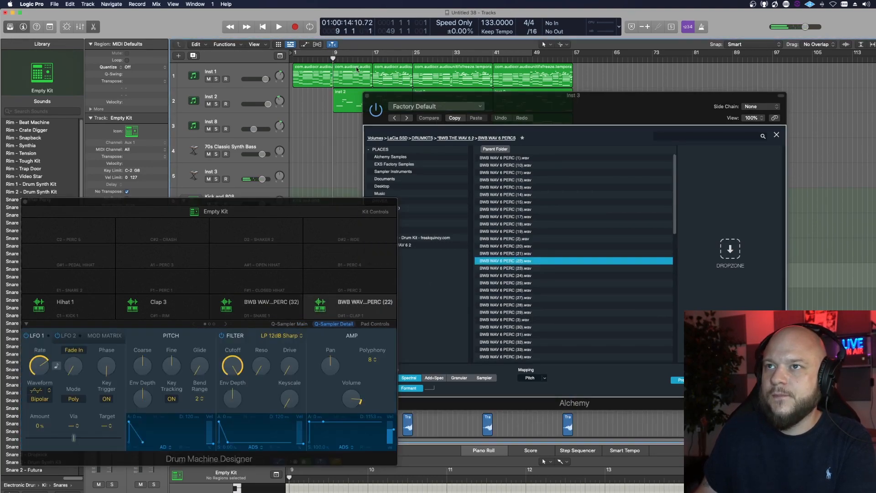
left_click(519, 267)
left_click(510, 275)
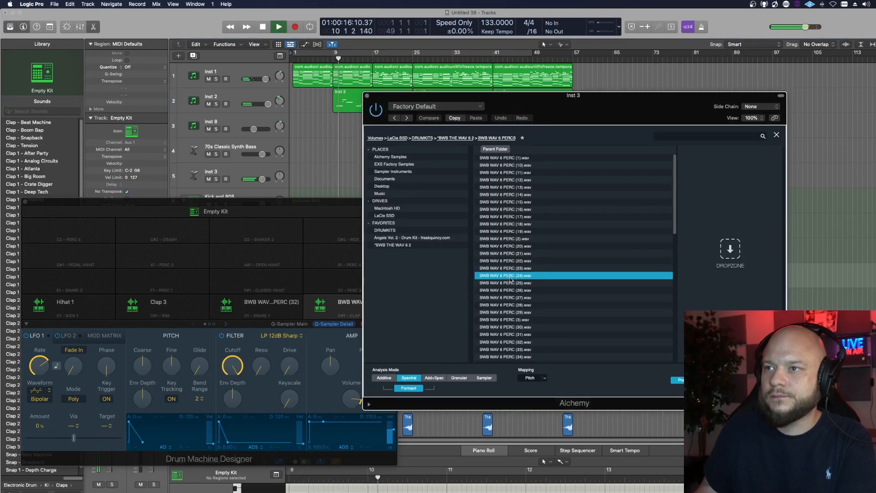
key("Down")
key("Down")
key("Down")
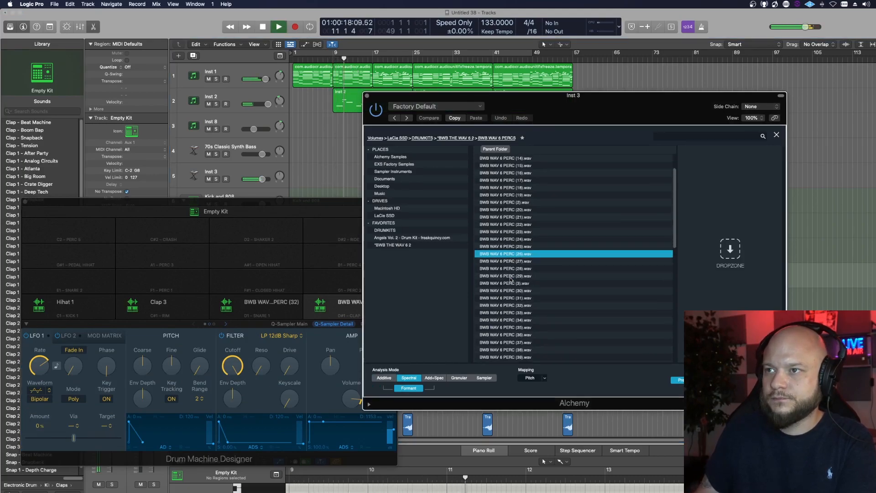
key("Down")
key("Down")
key("Down")
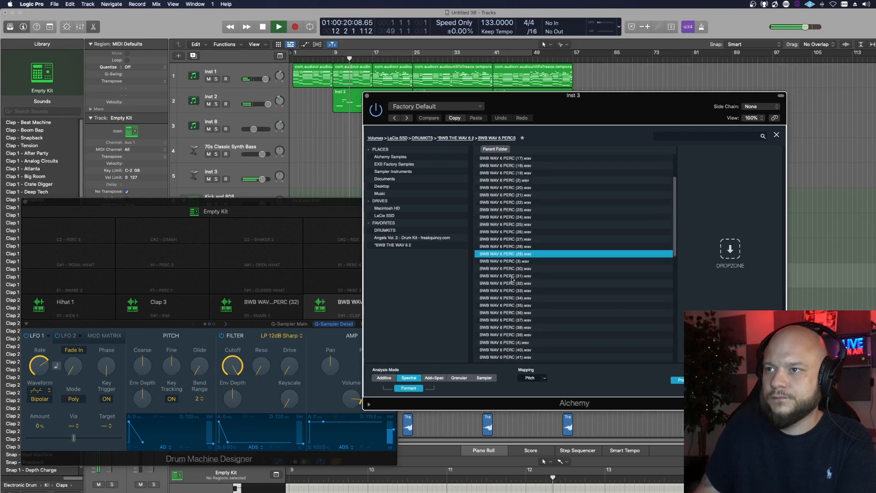
key("Down")
key("Down")
key("Down")
key("Down")
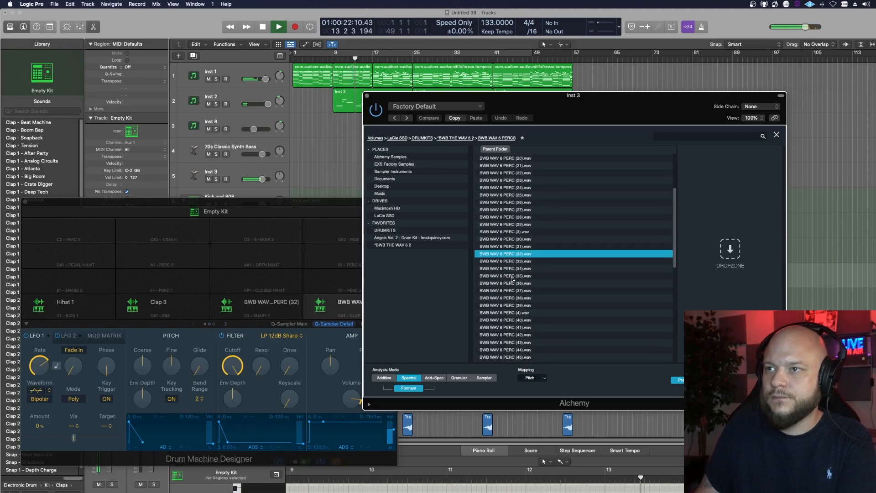
key("Down")
key("Down")
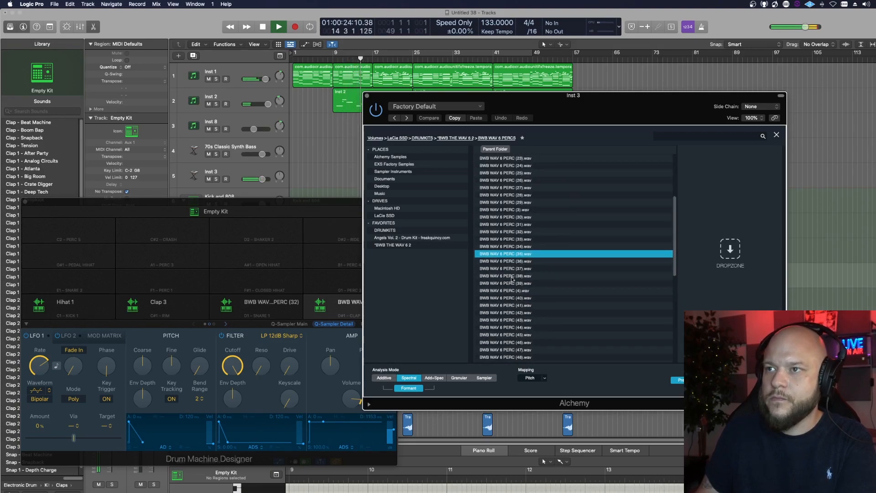
key("Down")
key("Down")
key("Down")
key("Down")
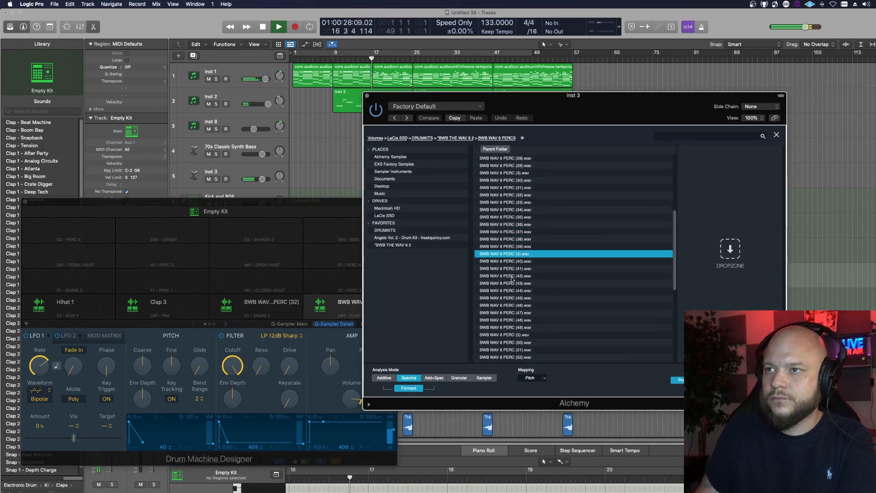
left_click_drag(522, 256, 198, 280)
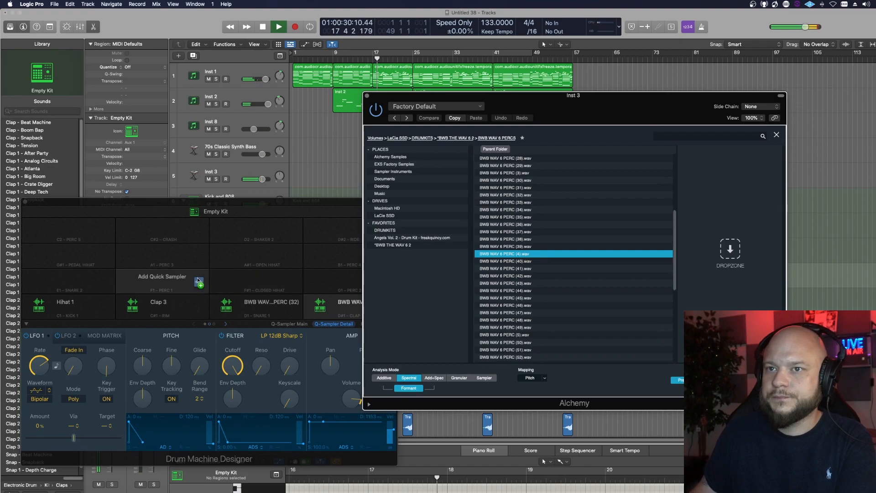
Audition more of the percussion samples and add BWB WAV 6 PERC (12).wav to the Closed Hihat pad as a Quick Sampler
left_click(520, 277)
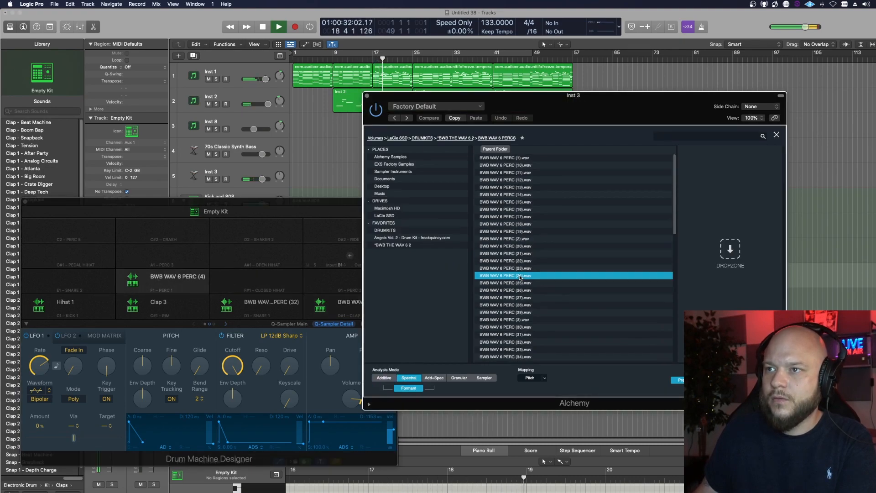
key("Down")
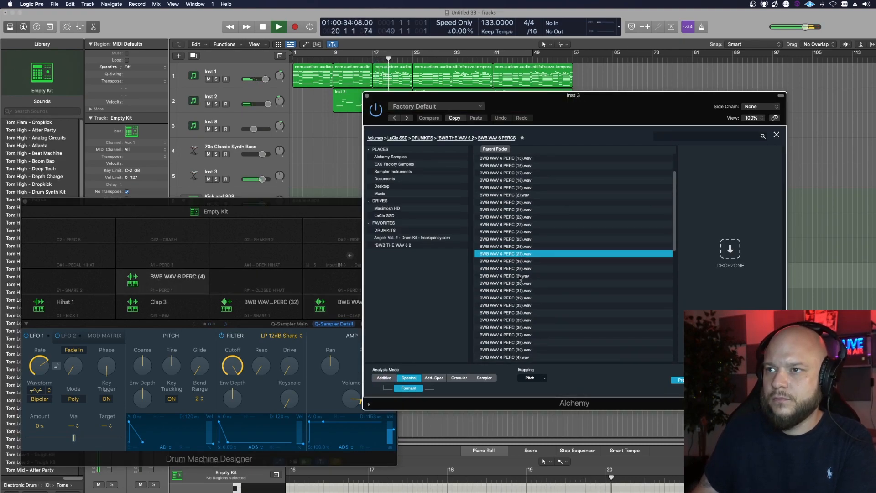
key("Up")
key("Up")
key("Up")
key("Up")
key("Up")
key("Up")
key("Up")
key("Up")
key("Up")
key("Up")
key("Up")
key("Up")
key("Up")
key("Up")
key("Down")
key("Down")
key("Up")
left_click_drag(507, 181, 281, 275)
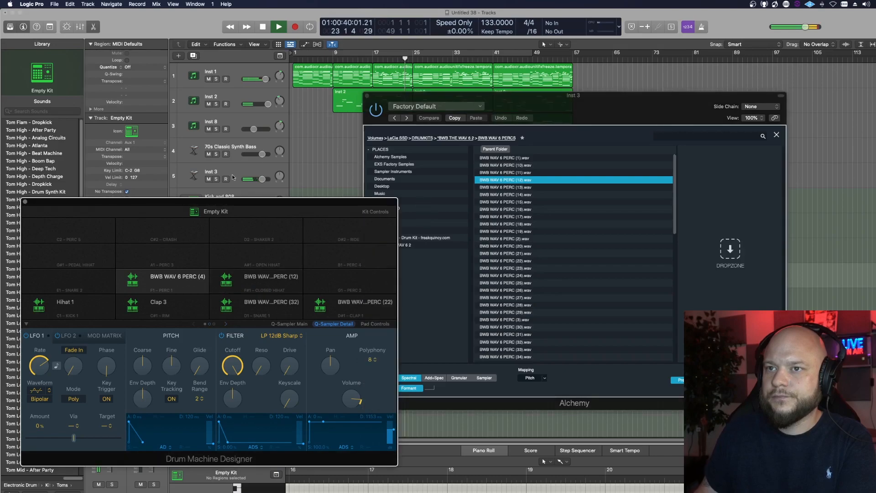
Close the Alchemy window and the Empty Kit's Drum Machine Designer, and stop playback
left_click(366, 96)
left_click_drag(38, 201, 305, 162)
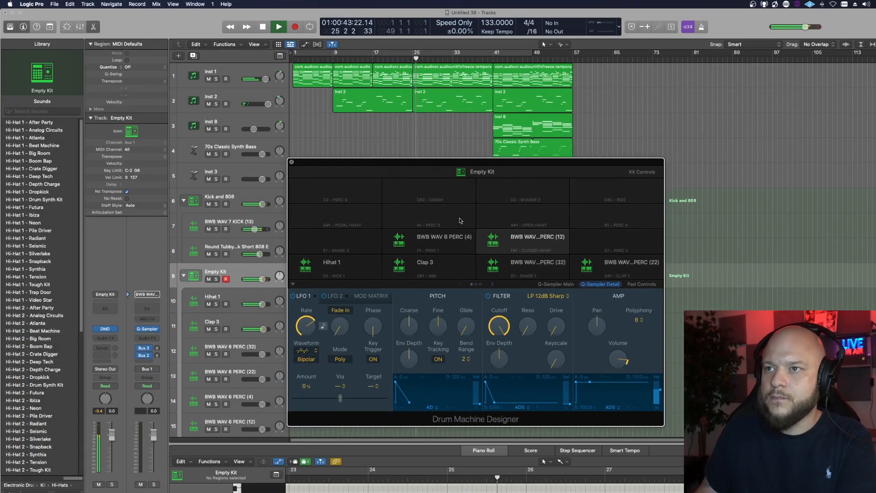
key("super+w")
key("space")
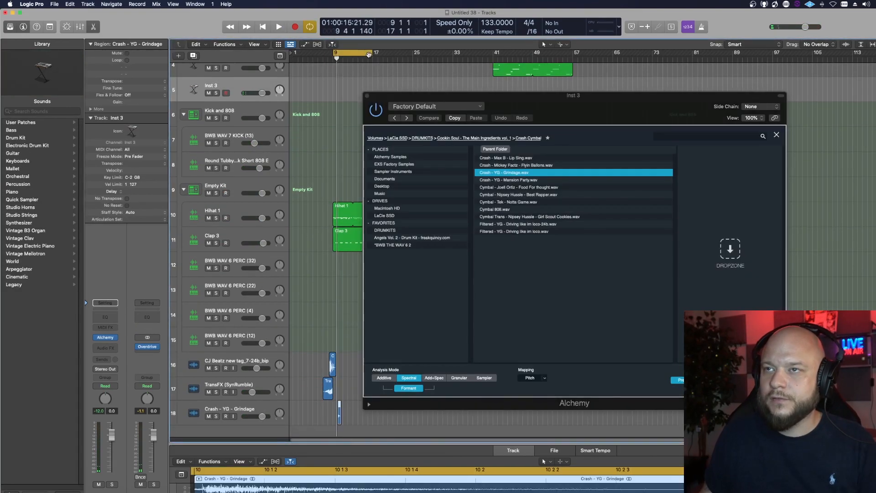
Close the Alchemy and Channel EQ windows and play the crash from about bar 8
left_click(367, 96)
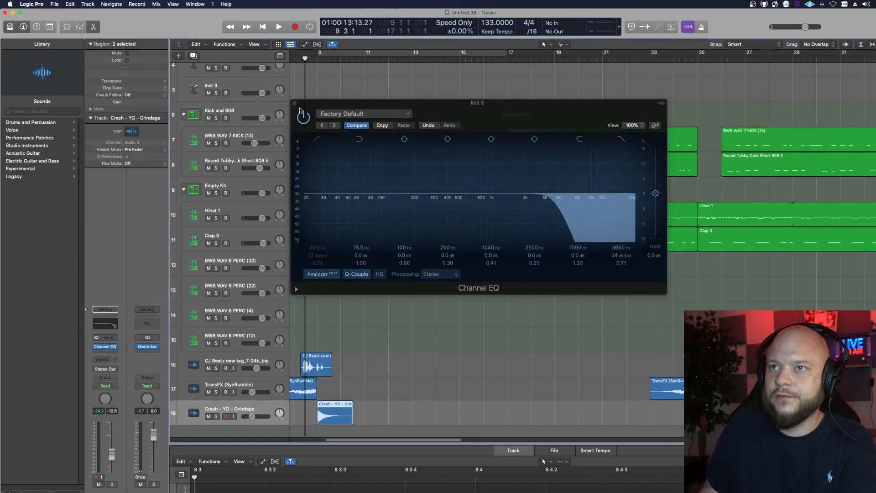
left_click(301, 110)
key("space")
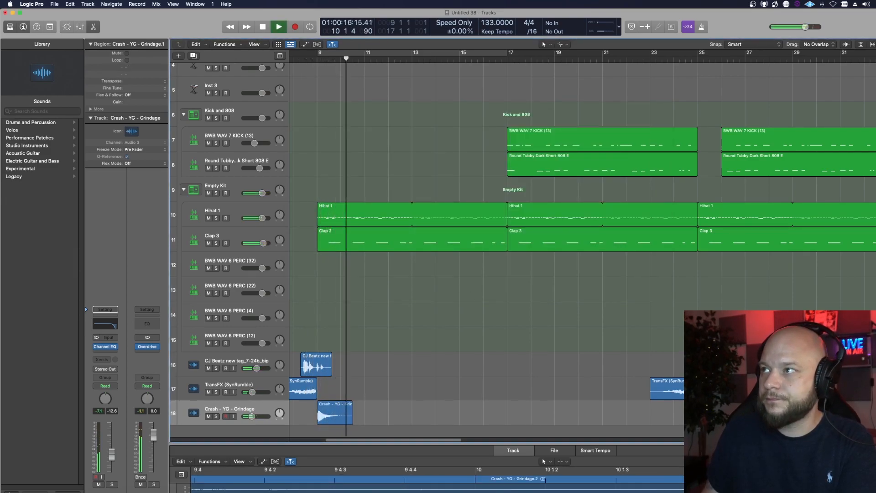
On the Crash - YG - Grindage track, clear the area between about bars 17 and 33 and select the crash region at bar 9
key("super+Left")
key("super+Left")
key("super+Left")
key("super+Left")
left_click_drag(457, 400, 370, 415)
key("Delete")
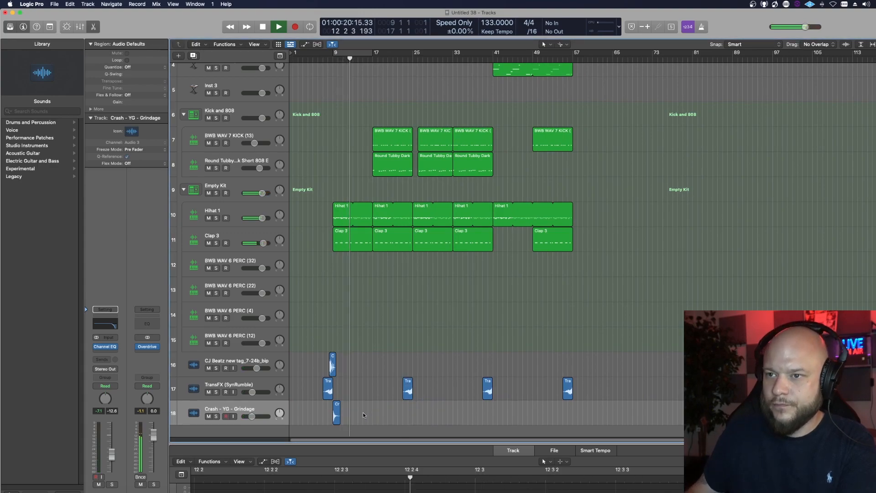
left_click(337, 415)
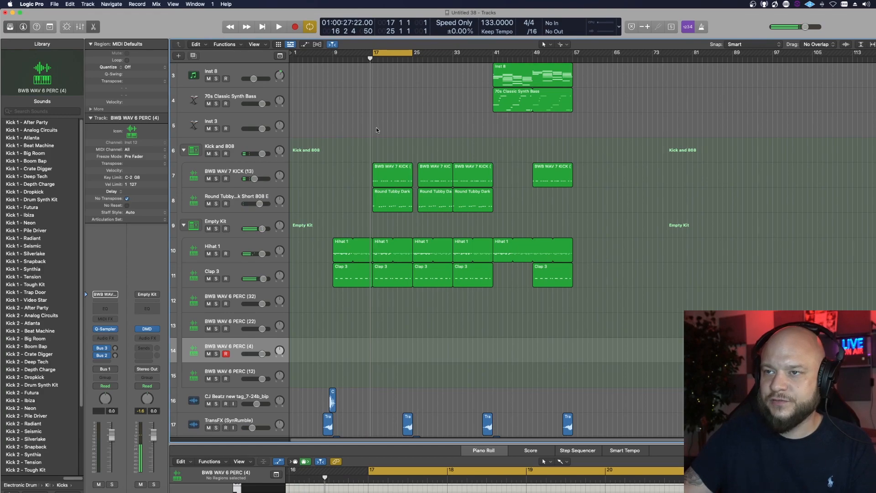
Record a BWB WAV 6 PERC (4) part from bar 17 to about bar 23 and open it in an enlarged Piano Roll
key("r")
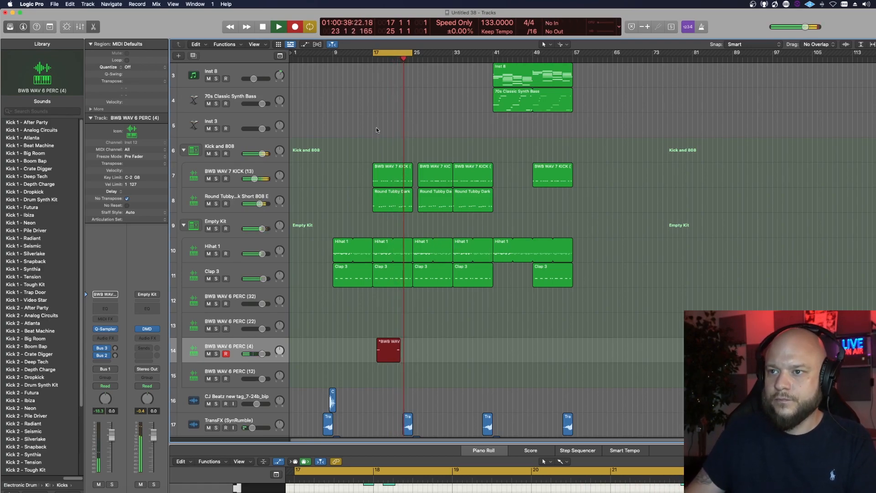
key("space")
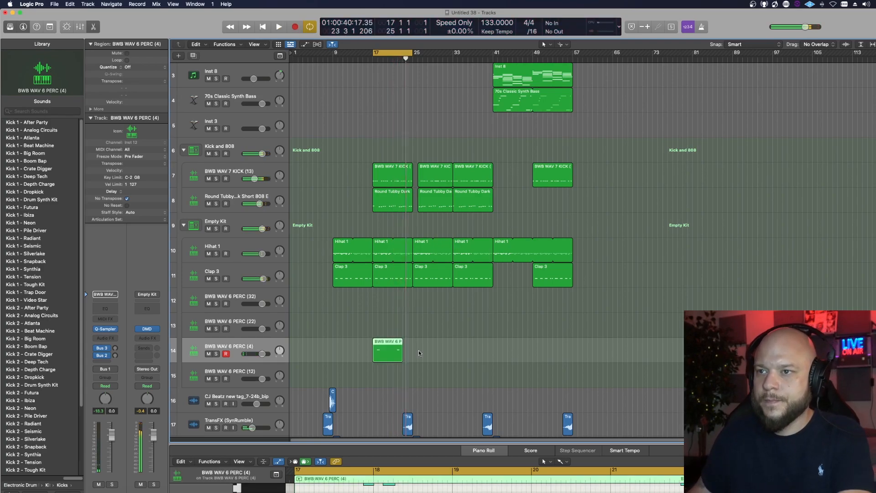
double_click(394, 359)
double_click(382, 359)
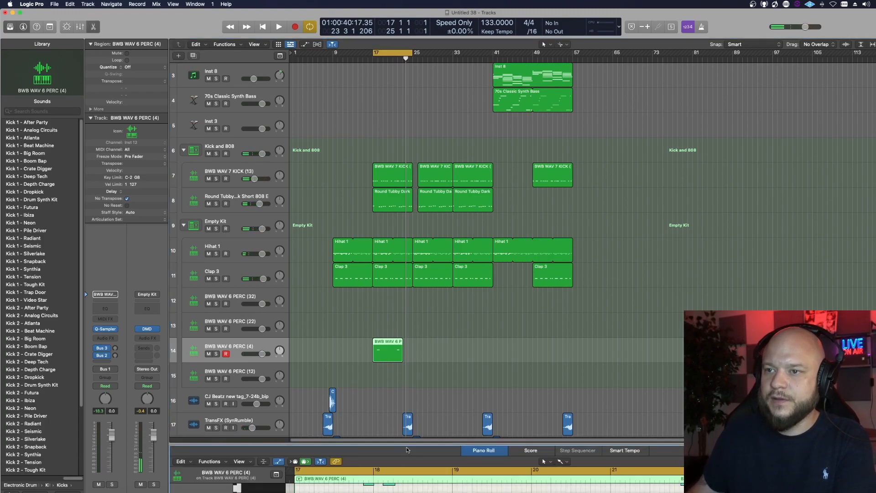
left_click_drag(408, 442, 408, 201)
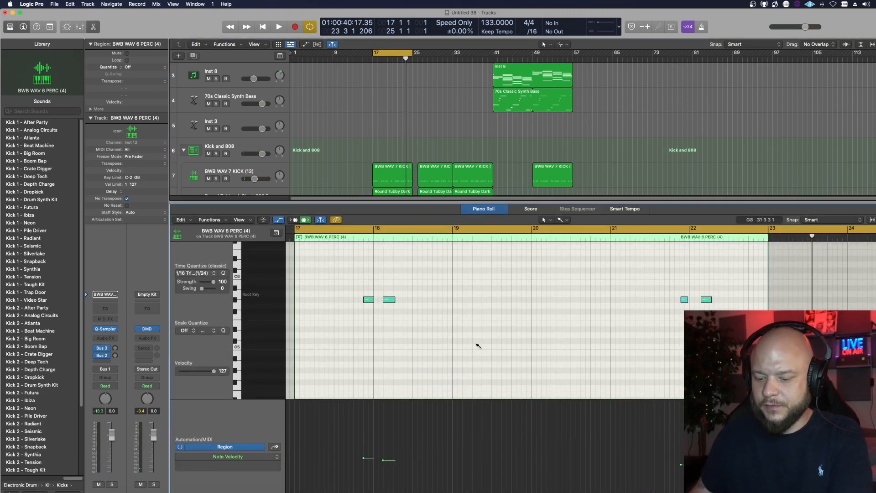
Quantize all the recorded percussion notes to 1/16 triplets and add a short note near the end of bar 22
key("super+a")
key("space")
left_click(737, 296)
key("space")
left_click(752, 300, "super")
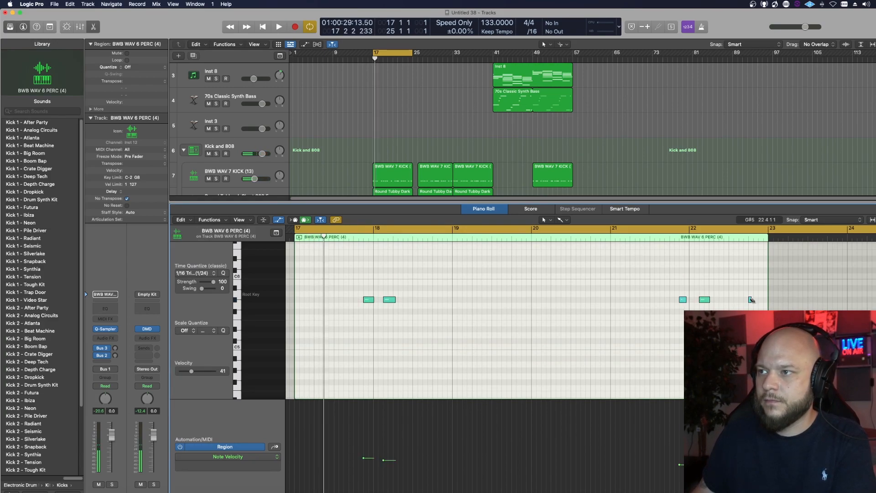
Set the time quantize to 1/8 triplet, add two more short notes to finish the run at the end of bar 22, and play it
left_click(209, 272)
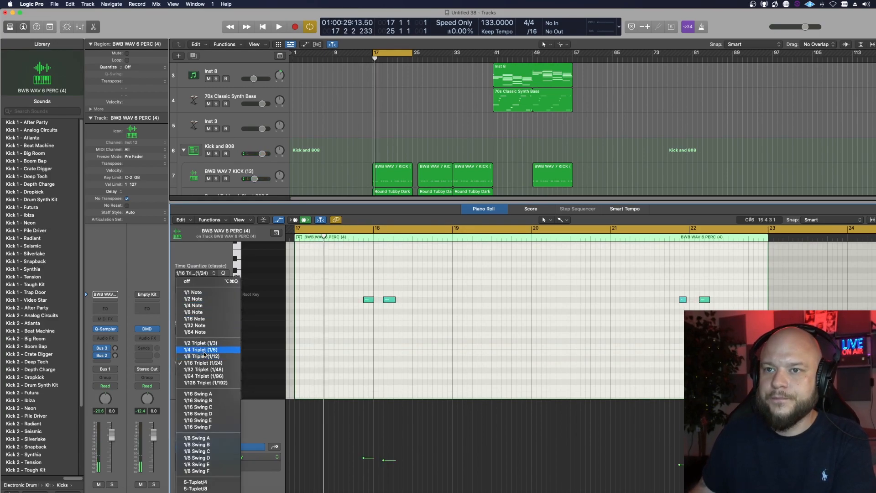
left_click(201, 355)
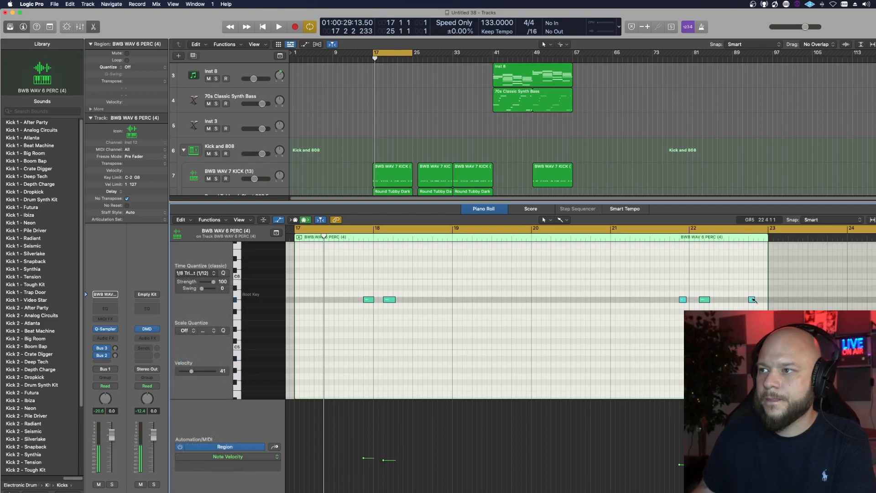
left_click_drag(761, 300, 765, 300)
key("space")
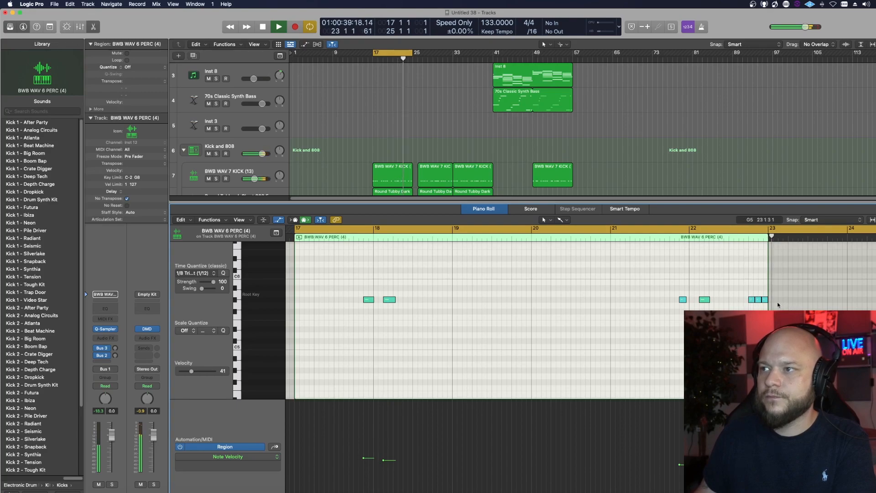
Move the three-note run at the end of bar 22 to a lower pitch and play the pattern
left_click_drag(771, 309, 770, 309)
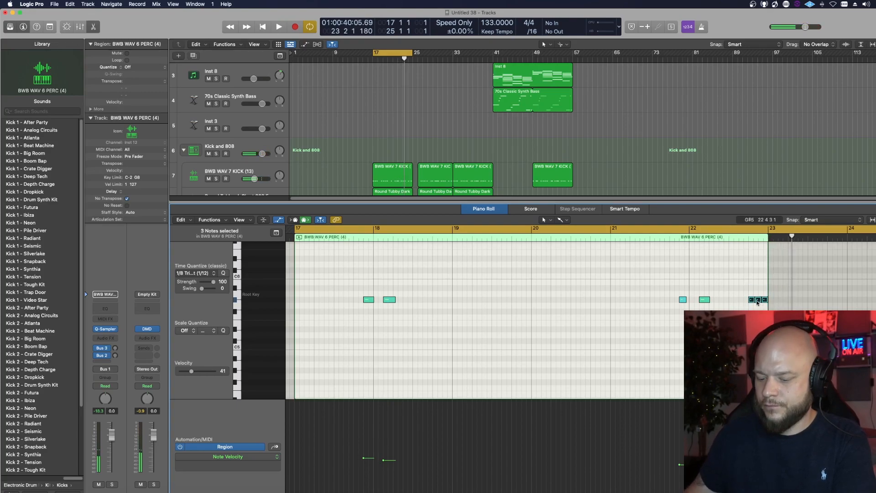
key("Delete")
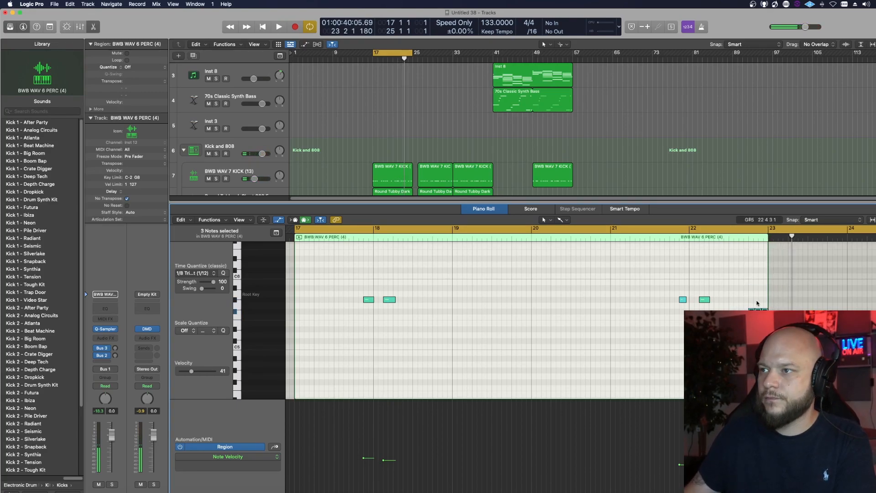
key("space")
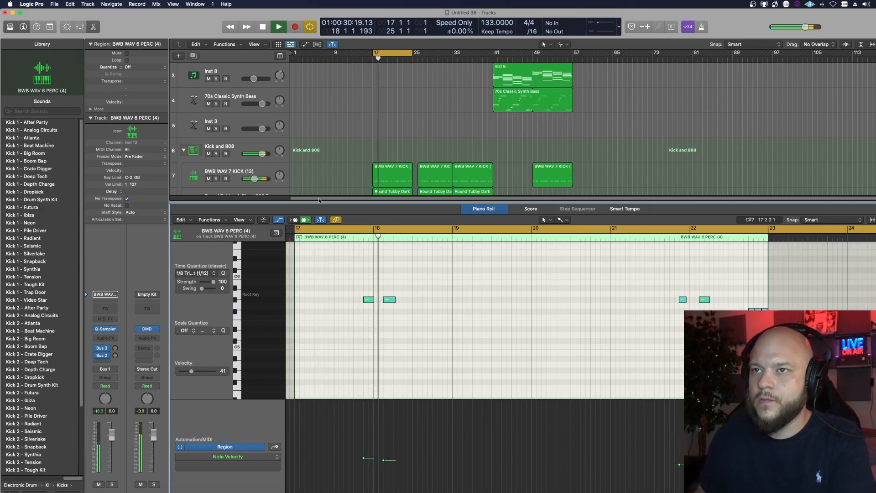
Shrink the Piano Roll and lengthen the BWB WAV 6 PERC (4) region to end at bar 25, then stop playback
left_click_drag(319, 200, 340, 325)
scroll(365, 241, "down", 3)
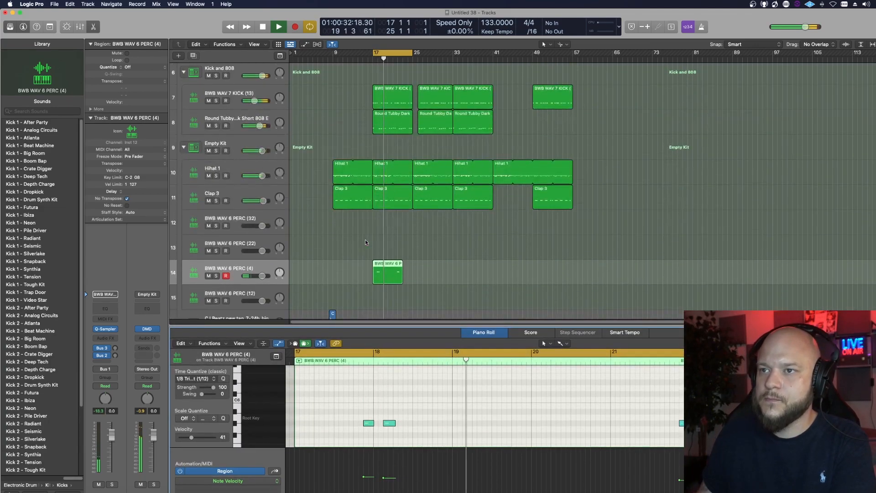
scroll(365, 239, "down", 3)
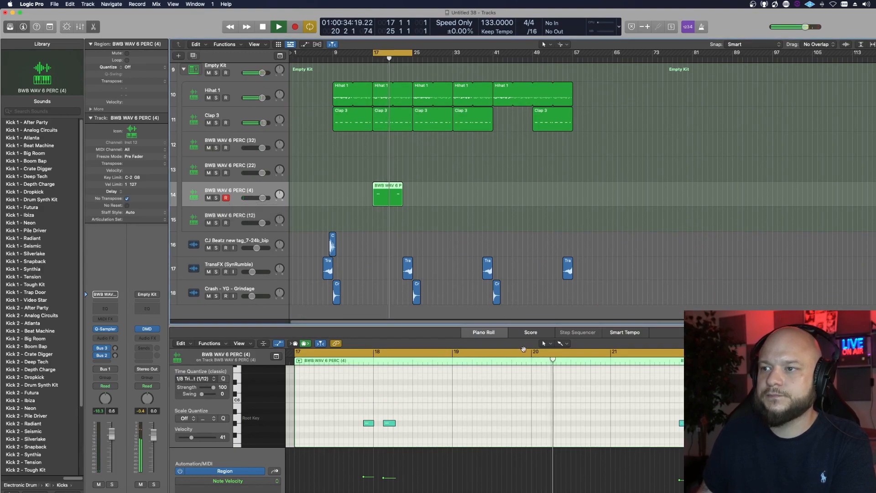
left_click_drag(405, 201, 412, 201)
key("space")
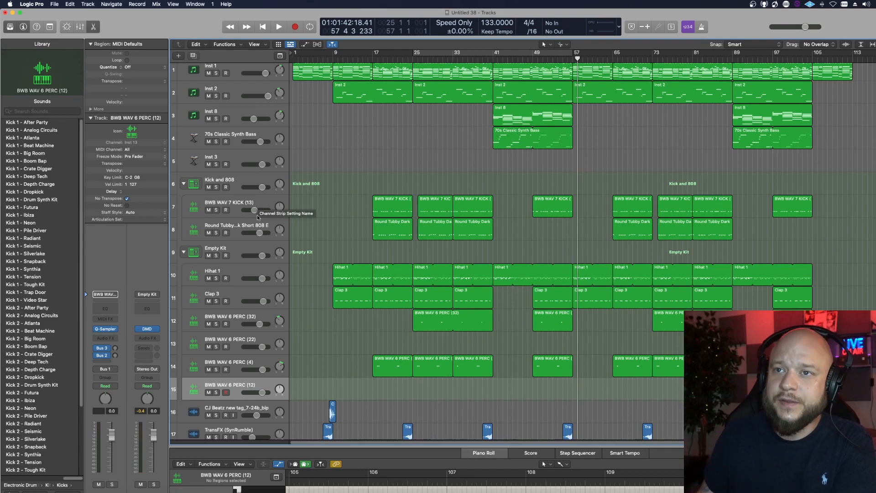
Insert Trackspacer 2.5 on the Round Tubby Dark Short 808 track and choose a source for its side chain
left_click(243, 226)
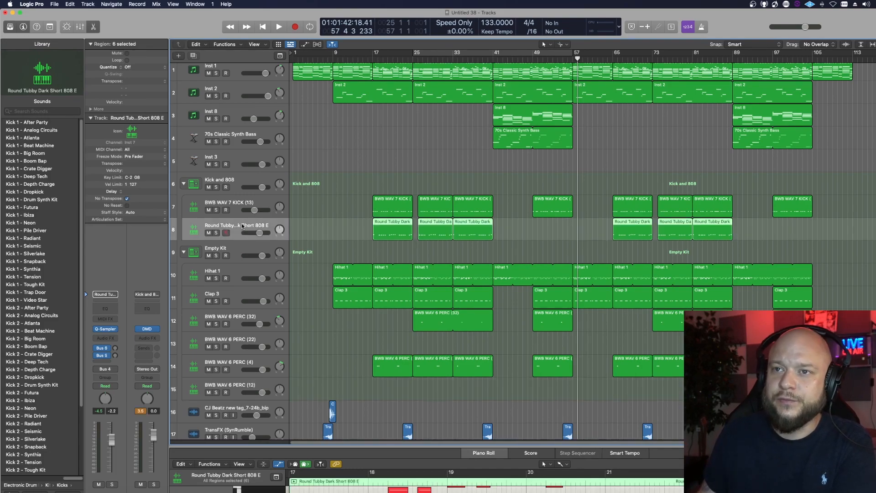
left_click(115, 340)
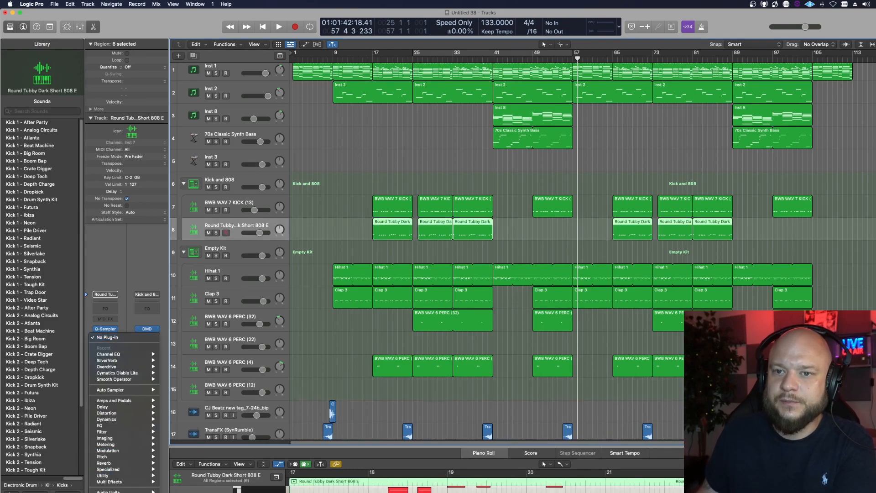
mouse_move(134, 491)
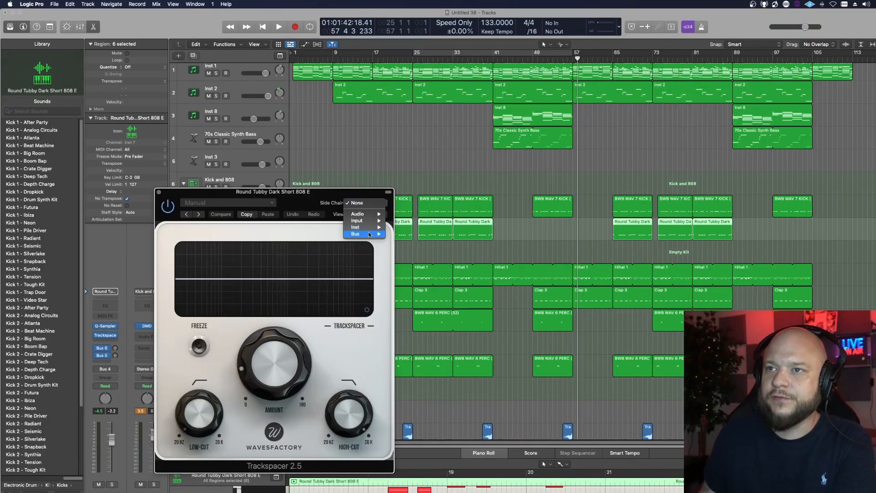
mouse_move(369, 230)
left_click(399, 291)
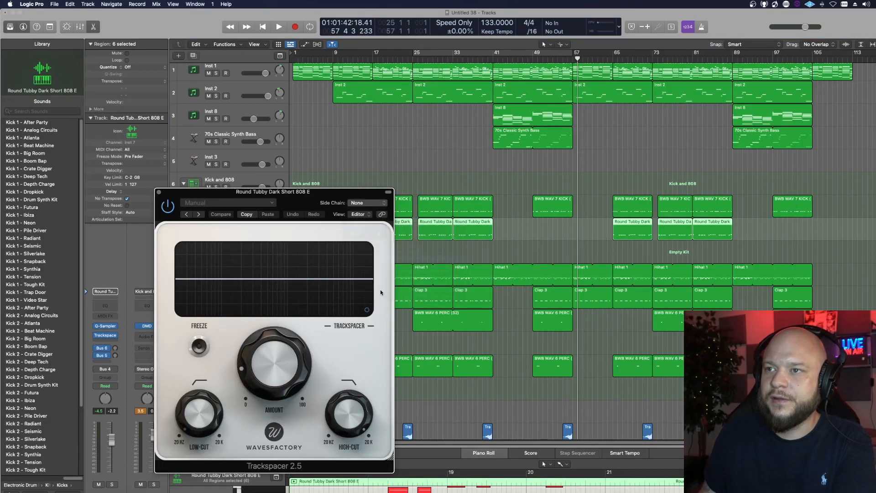
Side-chain Trackspacer from Inst 6 and audition the BWB WAV 7 KICK (13) track in solo over a cycle of bars 33 to 41
left_click_drag(324, 193, 518, 302)
left_click_drag(456, 55, 493, 53)
left_click_drag(487, 311, 693, 175)
left_click(216, 210)
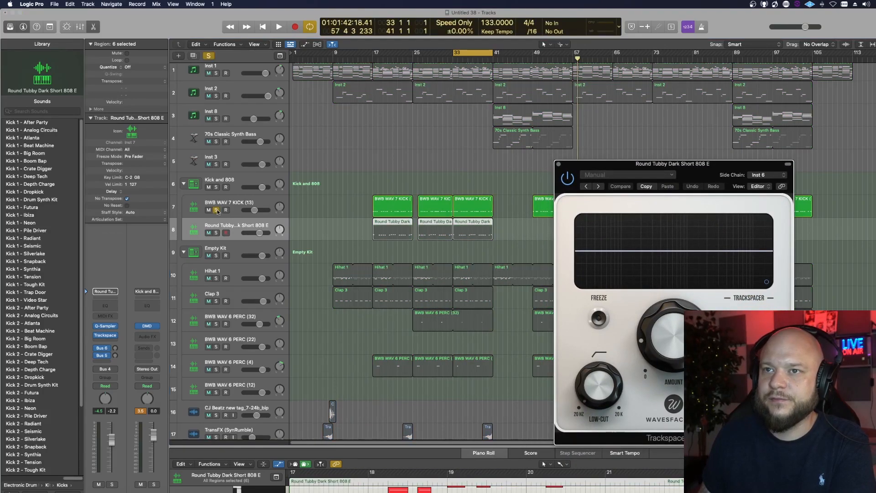
left_click(216, 210)
left_click(215, 210)
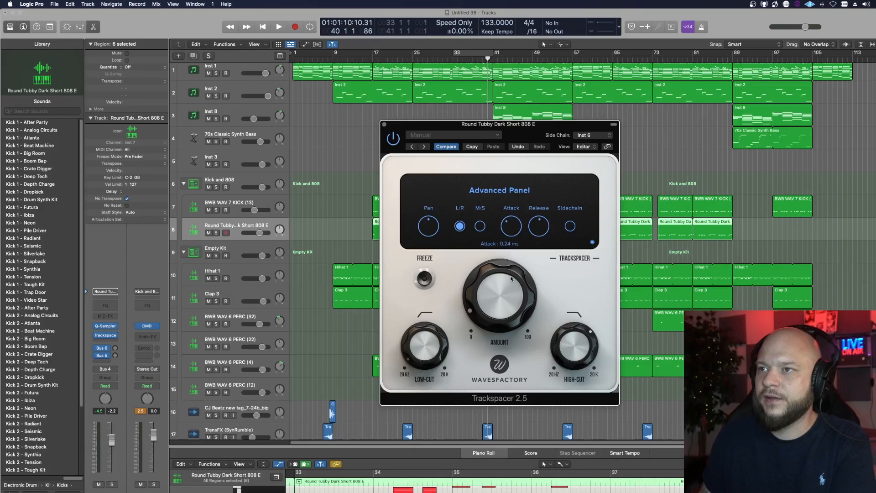
Shorten Trackspacer's attack and release in its Advanced Panel and set the amount to about 10.1% while playing from bar 33
left_click_drag(512, 301, 511, 297)
left_click_drag(539, 228, 536, 235)
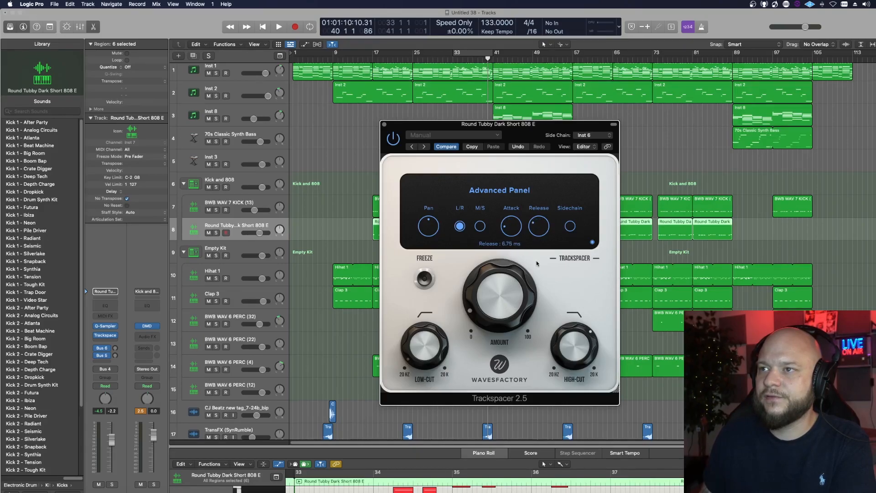
key("space")
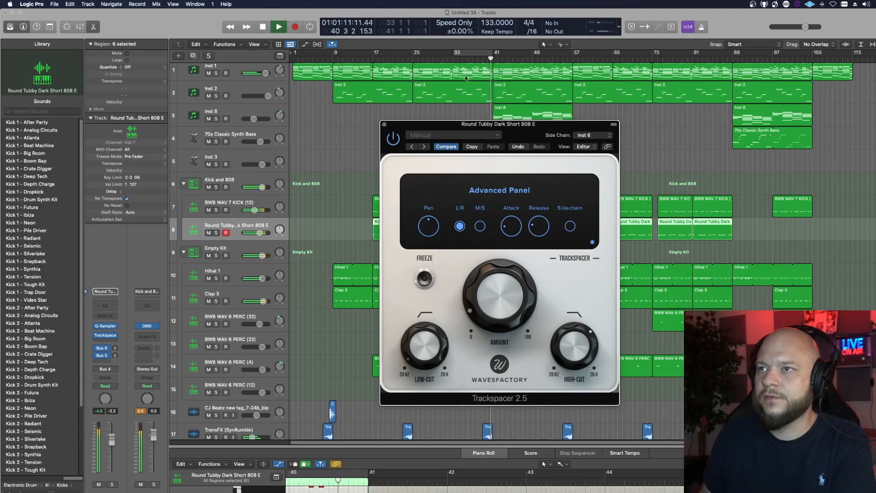
left_click(451, 59)
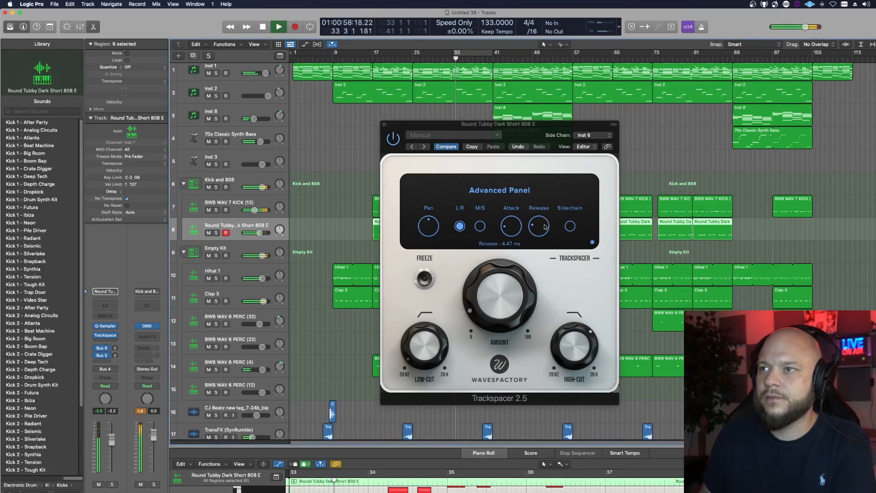
left_click_drag(547, 226, 541, 230)
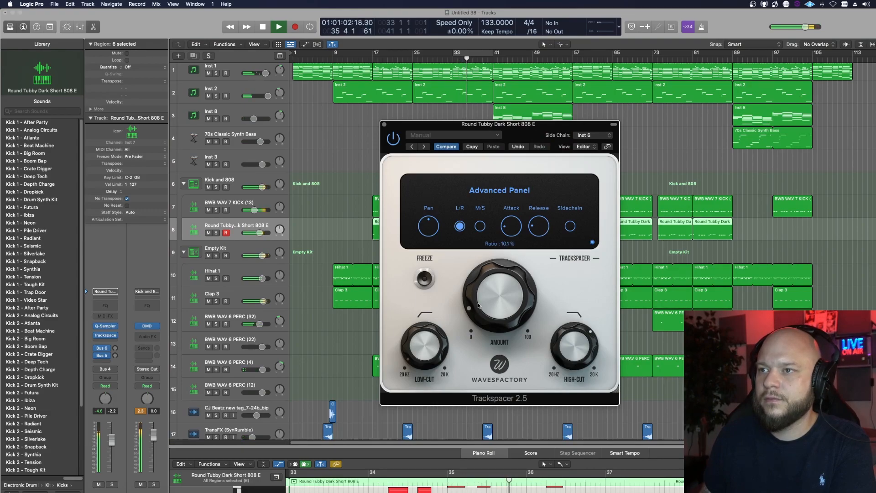
Return Trackspacer to its spectrum display, raise the high-cut slightly during playback and close the plug-in
left_click(592, 243)
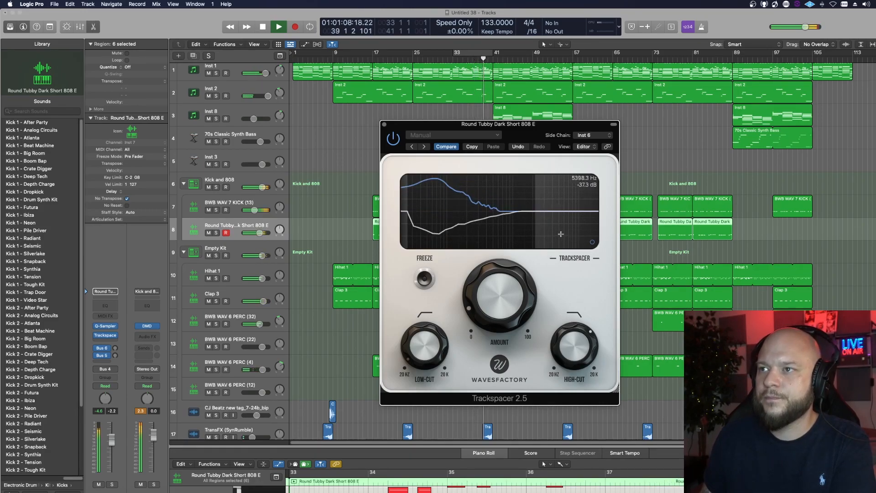
left_click_drag(579, 349, 579, 340)
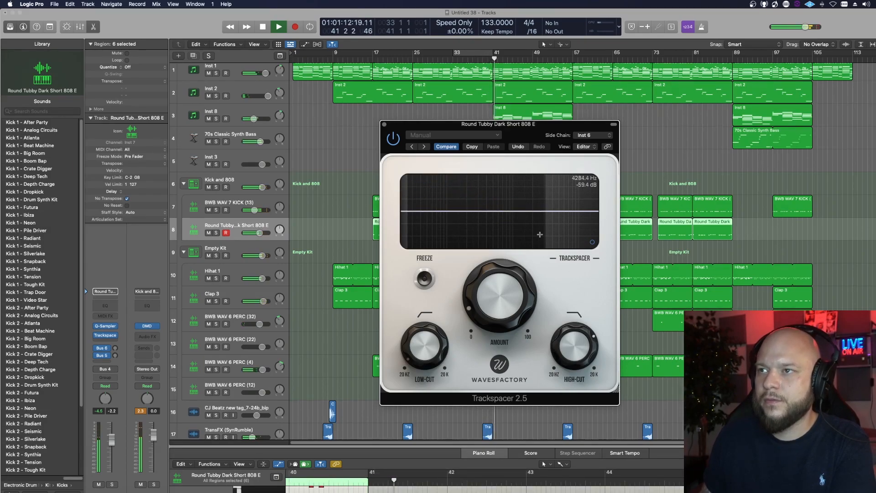
left_click(384, 124)
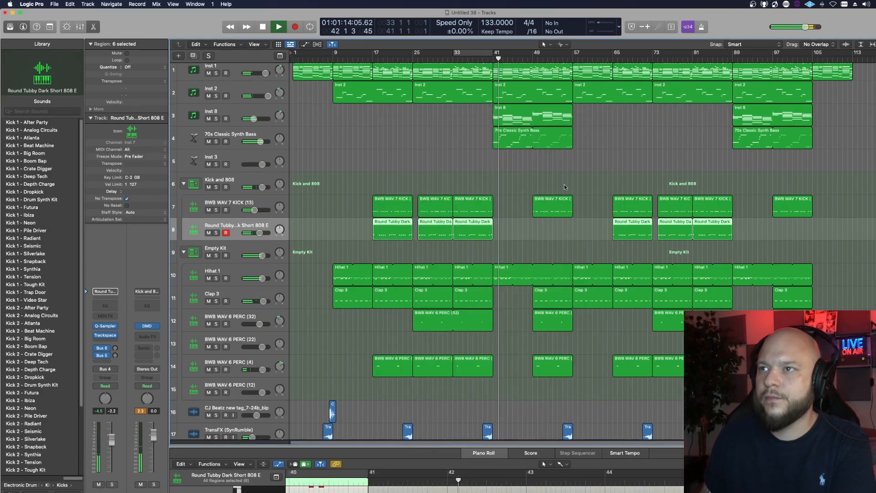
Play the whole arrangement from bar 1, setting the producer tag track to -5.7 dB and the Hihat 1 track to 1.0 dB
left_click(527, 197)
scroll(555, 292, "down", 3)
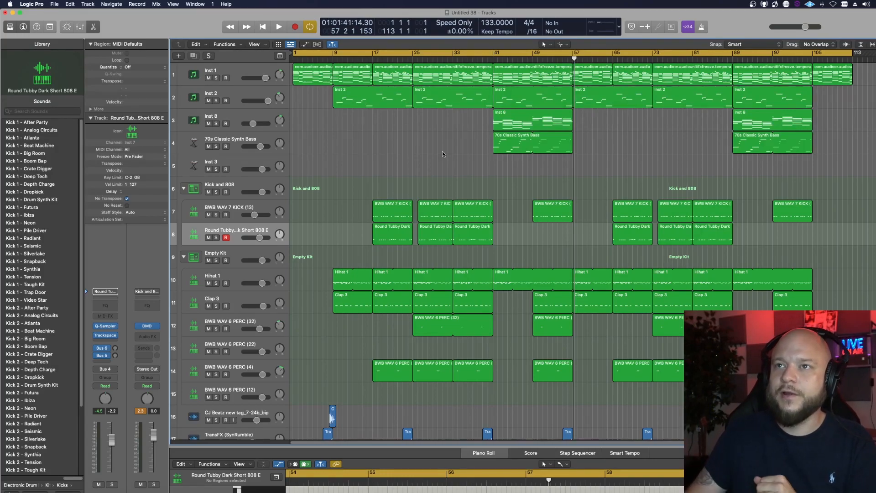
key("Return")
key("space")
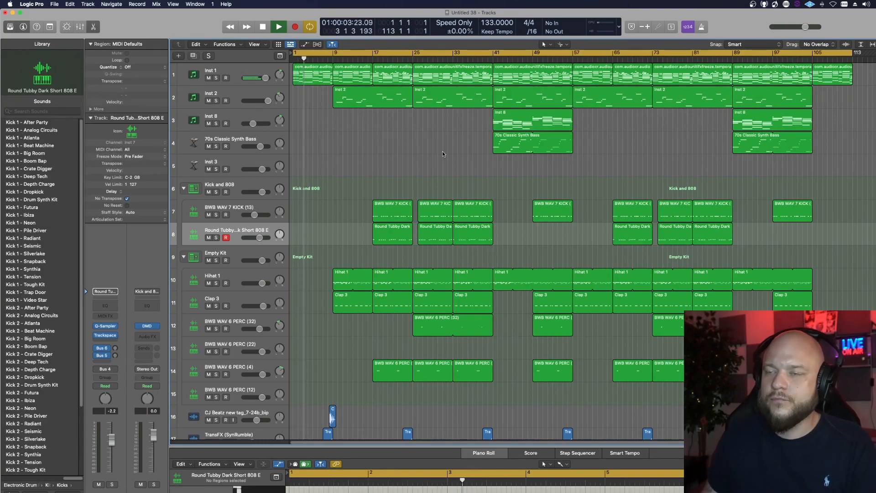
scroll(442, 151, "down", 3)
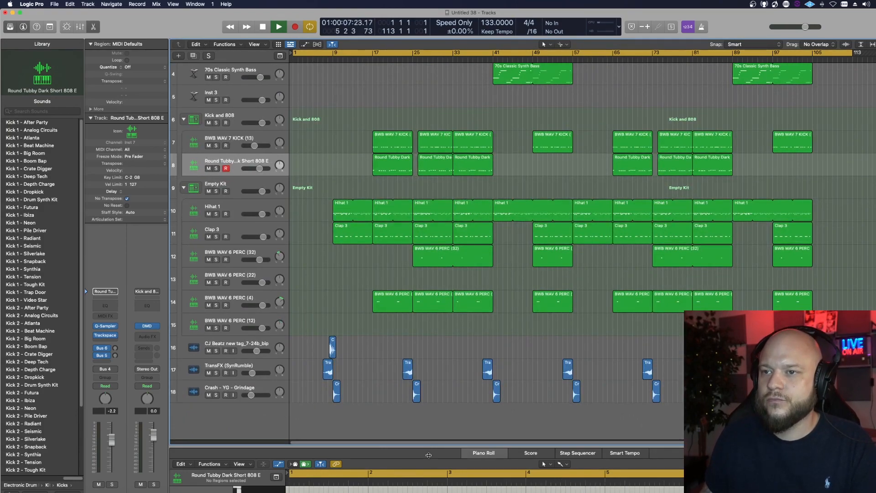
left_click_drag(256, 351, 255, 351)
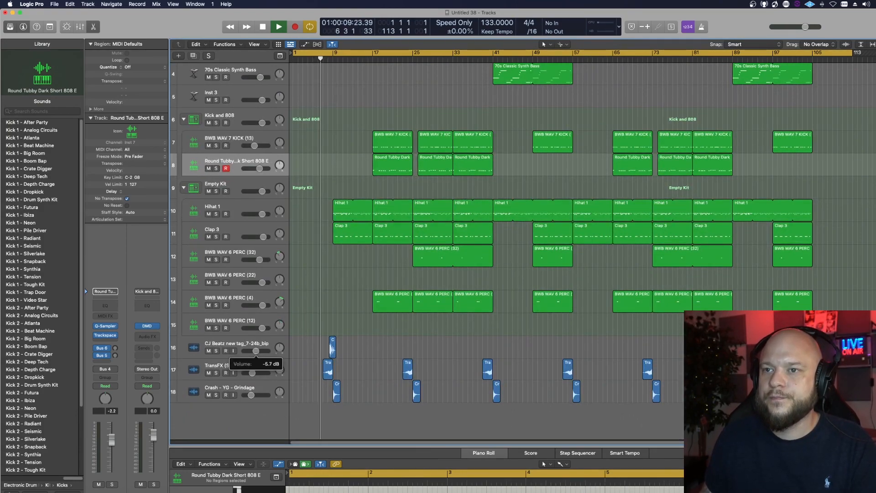
scroll(329, 290, "up", 3)
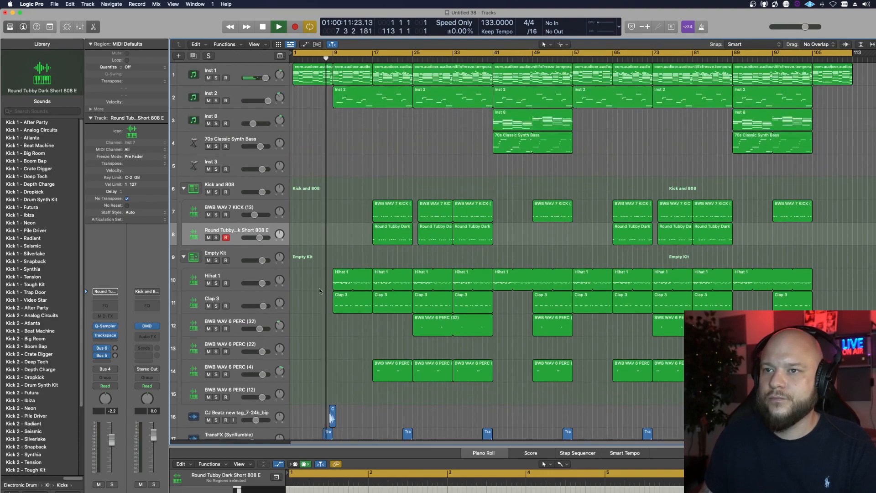
left_click_drag(262, 283, 263, 283)
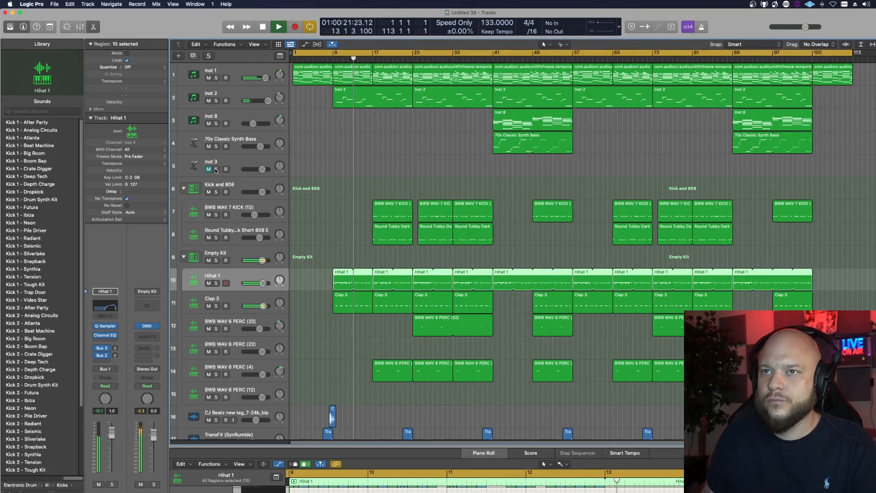
Move the Inst 3 track to the top of the track list and collapse the Kick and 808 and Empty Kit stacks
left_click_drag(217, 169, 231, 71)
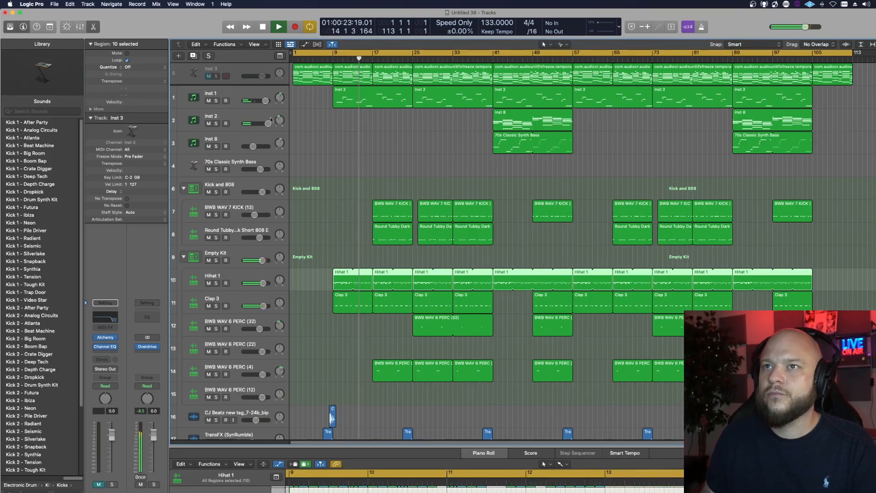
left_click(183, 188)
left_click(184, 212)
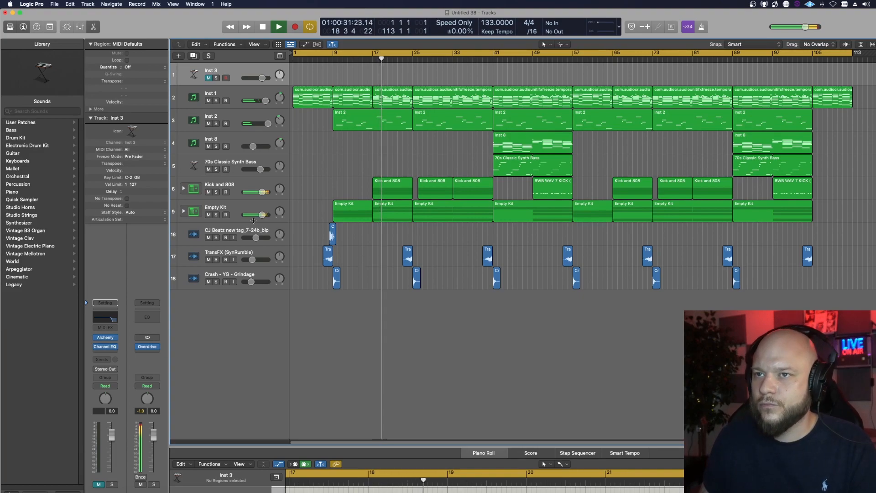
Expand the Empty Kit stack, raise the BWB WAV 6 PERC (4) track's volume to 2.4 dB, and collapse the stack again
left_click(183, 213)
scroll(228, 255, "down", 1)
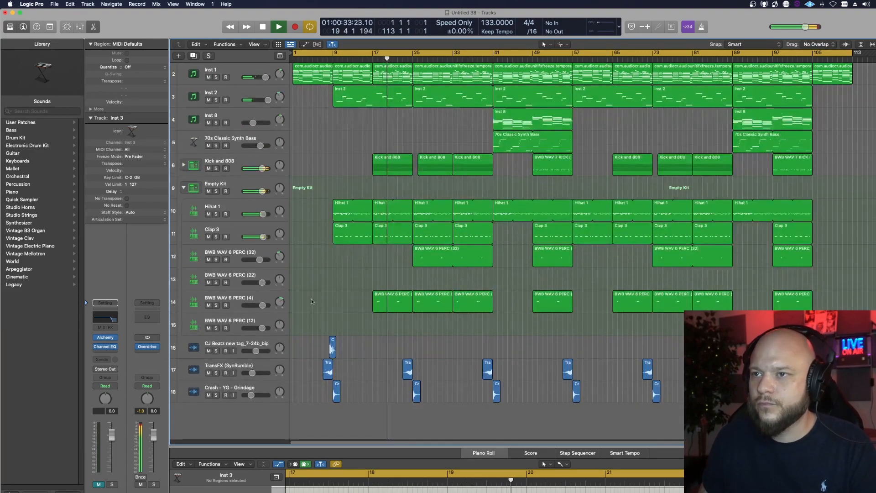
left_click_drag(262, 305, 273, 304)
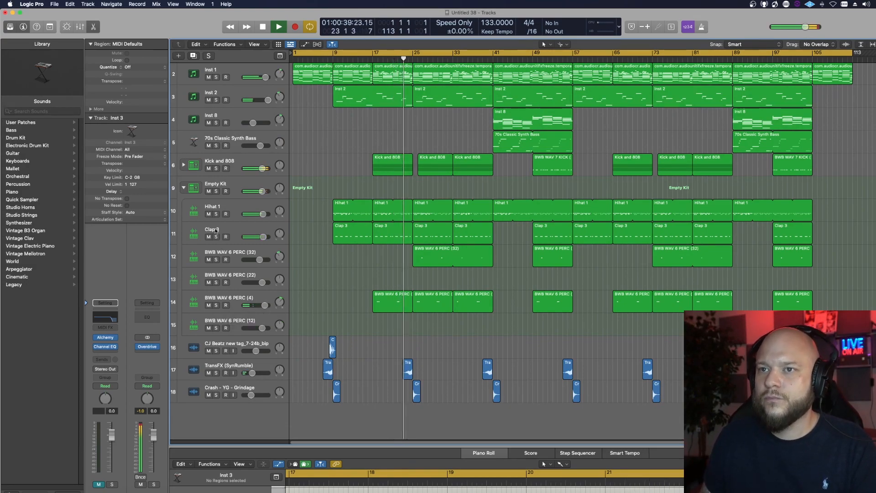
left_click(183, 187)
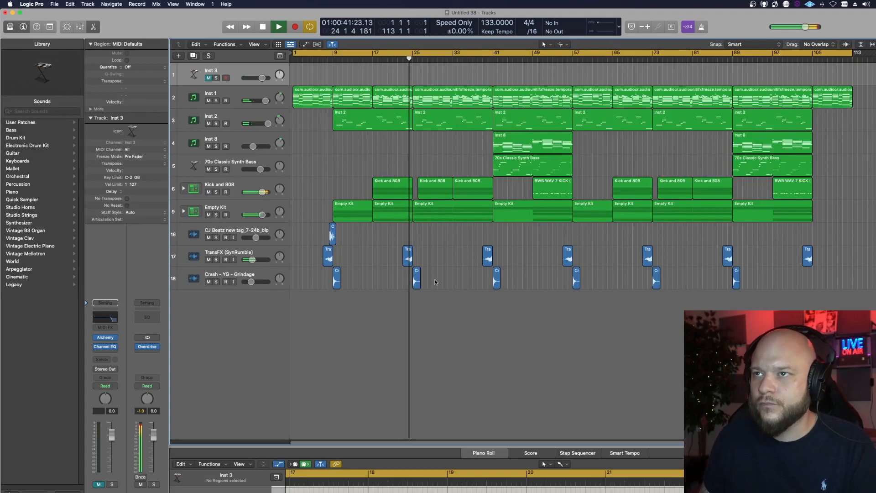
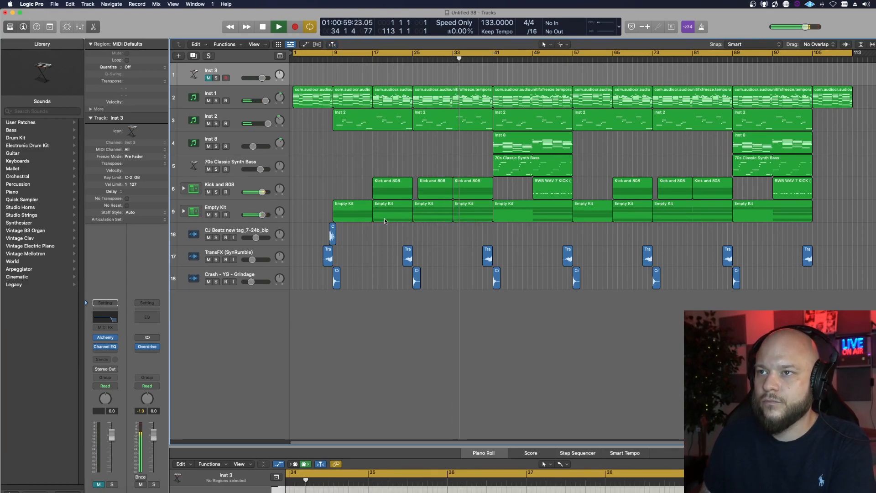
Expand the Empty Kit stack and shorten the Hihat 1 and Clap 3 regions that start at bar 33 to end at bar 40
key("a")
key("a")
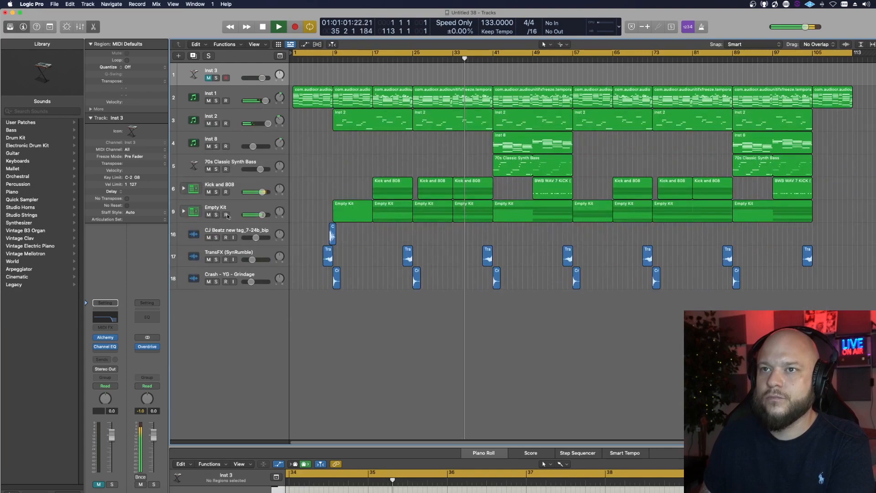
left_click(184, 210)
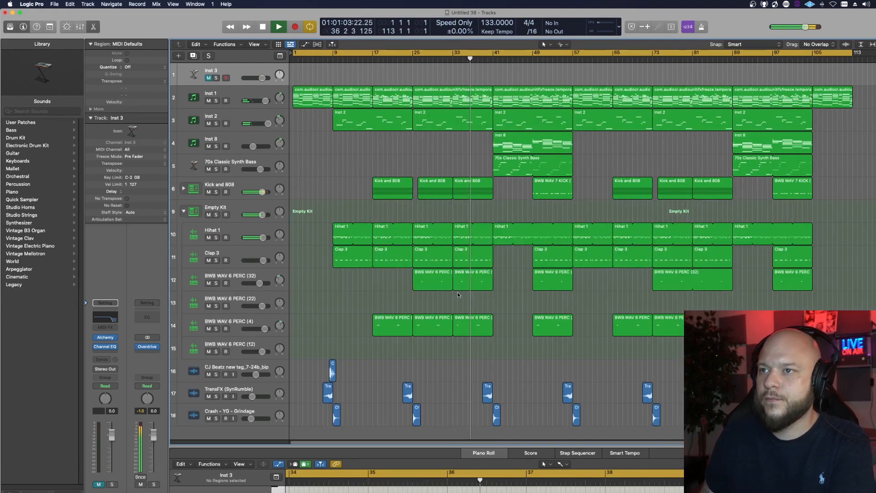
scroll(458, 292, "down", 2)
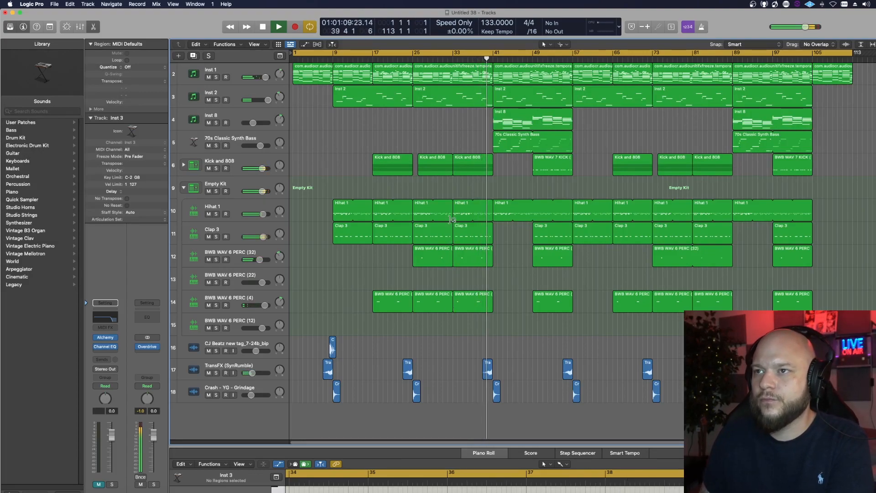
left_click(489, 215)
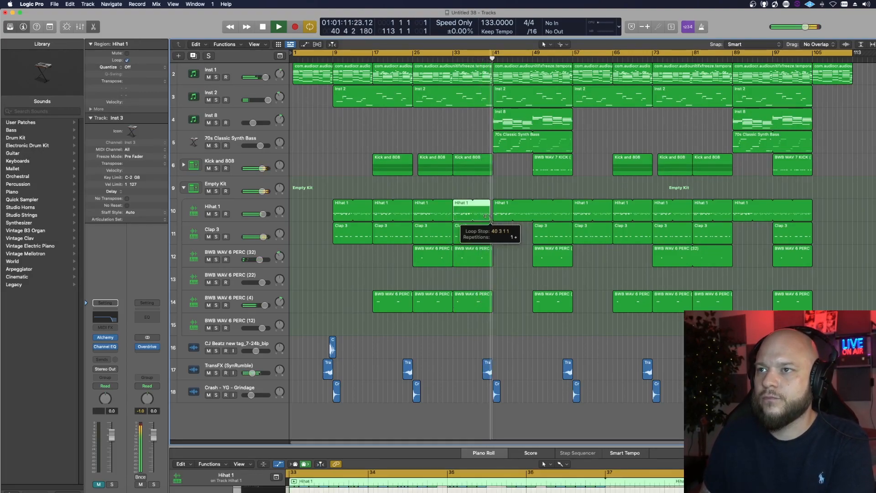
left_click_drag(490, 216, 484, 237)
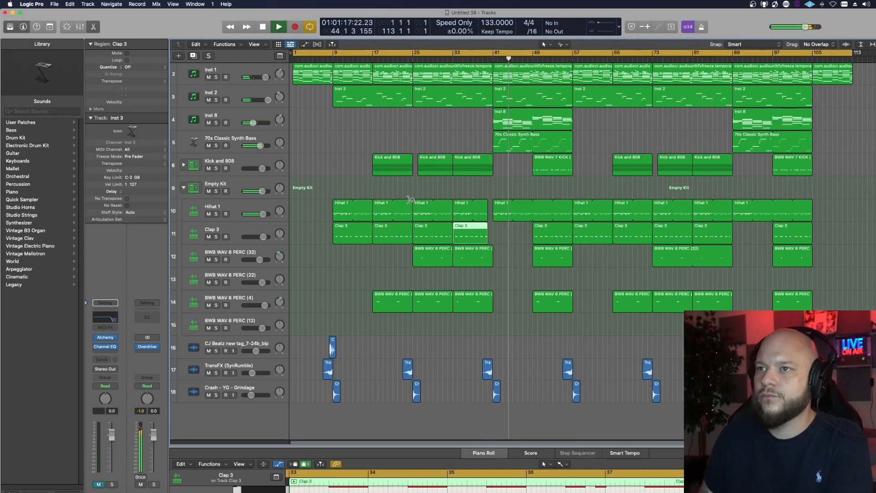
Shorten the Hihat 1 and Clap 3 regions before bars 25 and 57 so they end at bars 24 and 56
mouse_move(408, 189)
left_mouse_down()
mouse_move(397, 247)
mouse_move(408, 239)
mouse_move(407, 186)
left_mouse_up()
left_click_drag(407, 217, 411, 238)
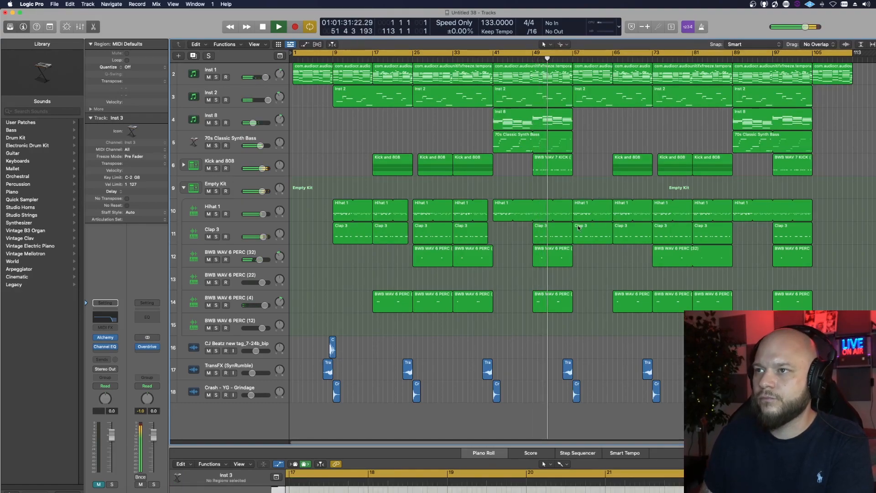
left_click_drag(571, 217, 566, 238)
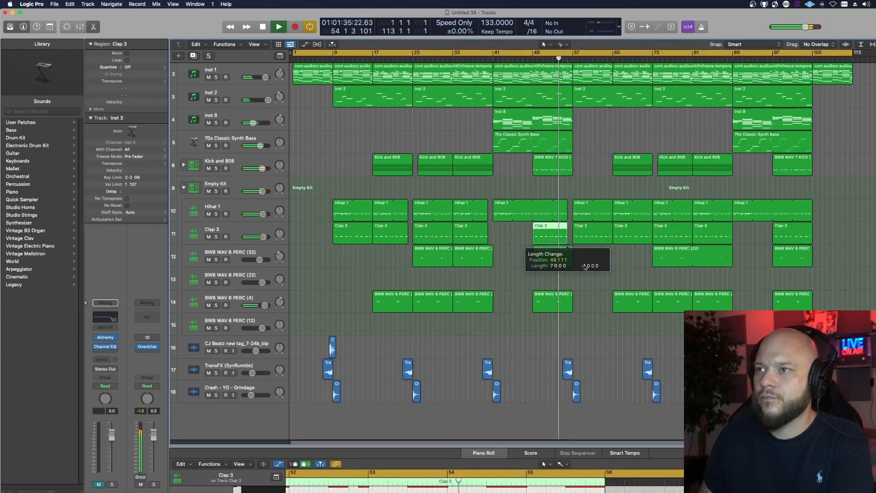
left_click(597, 273)
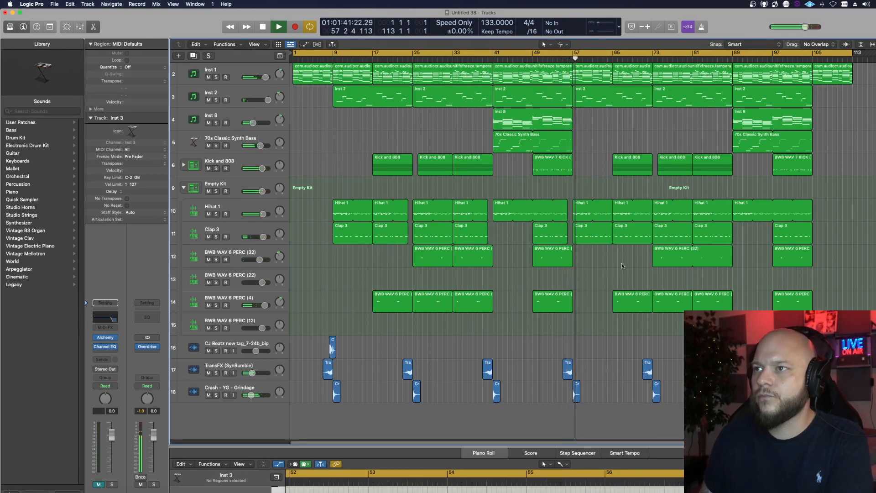
Shorten the Hihat 1 and Clap 3 regions before bars 73, 89 and 105 to end at bars 72, 88 and 104
left_click_drag(648, 213, 646, 236)
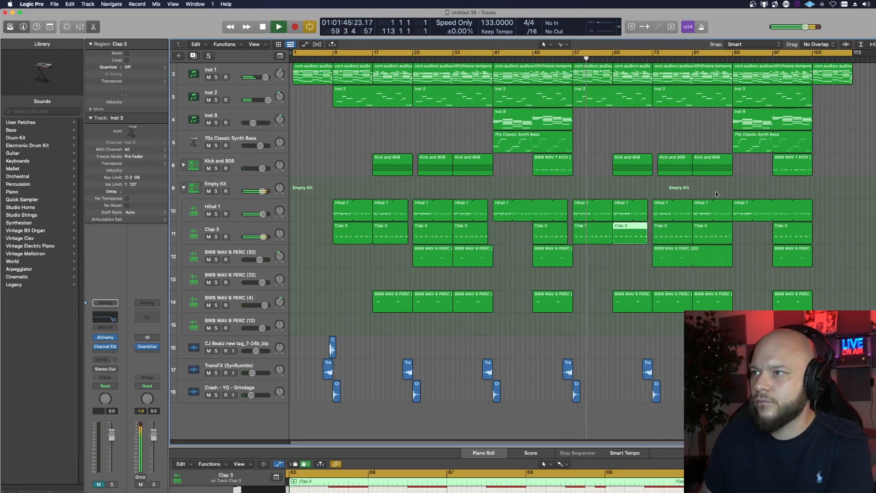
left_click(727, 212)
left_click_drag(732, 214, 728, 236)
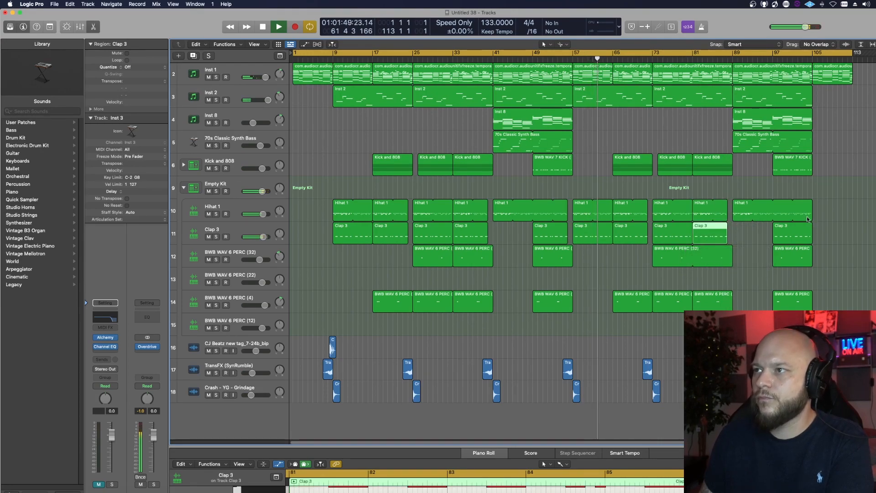
left_click_drag(812, 215, 808, 238)
left_click(847, 268)
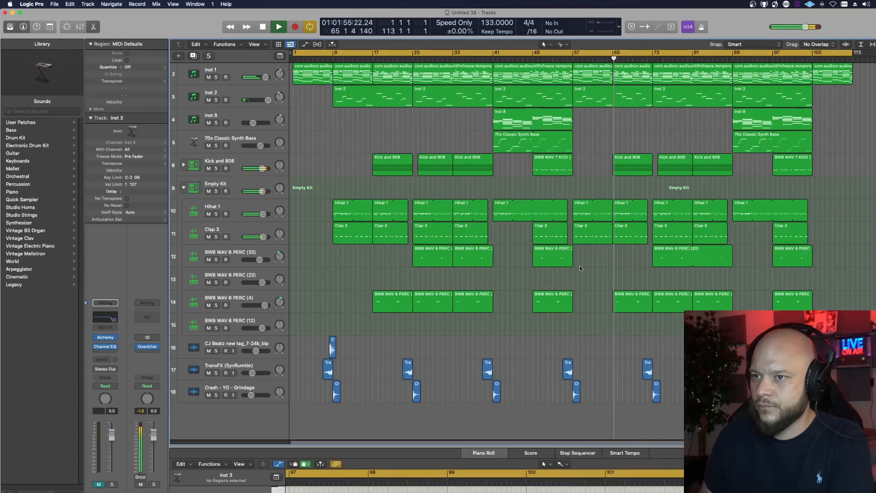
Open the Mixer, add the Stereo Out channel as a track, and show track automation down to the Stereo Out track
key("x")
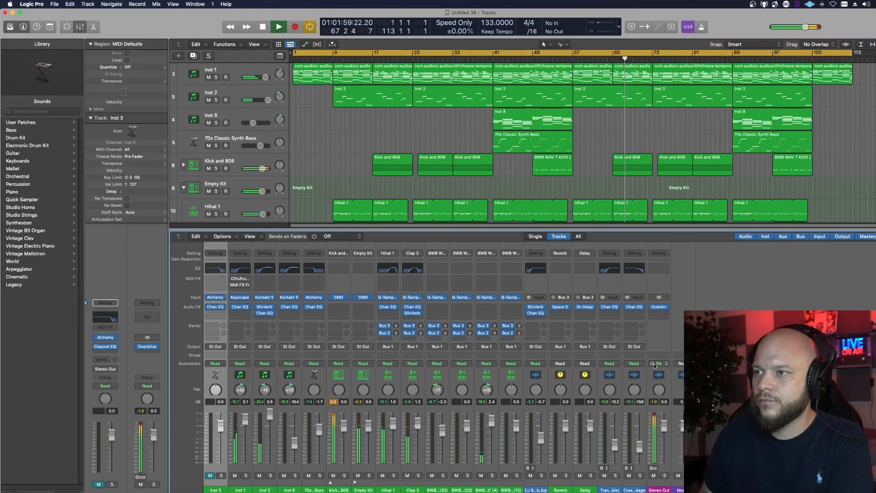
key("a")
scroll(702, 139, "down", 10)
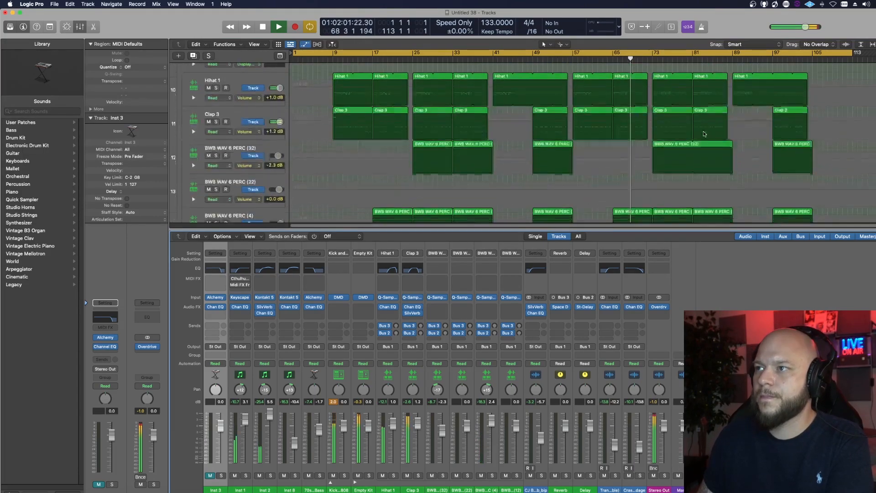
scroll(609, 162, "down", 5)
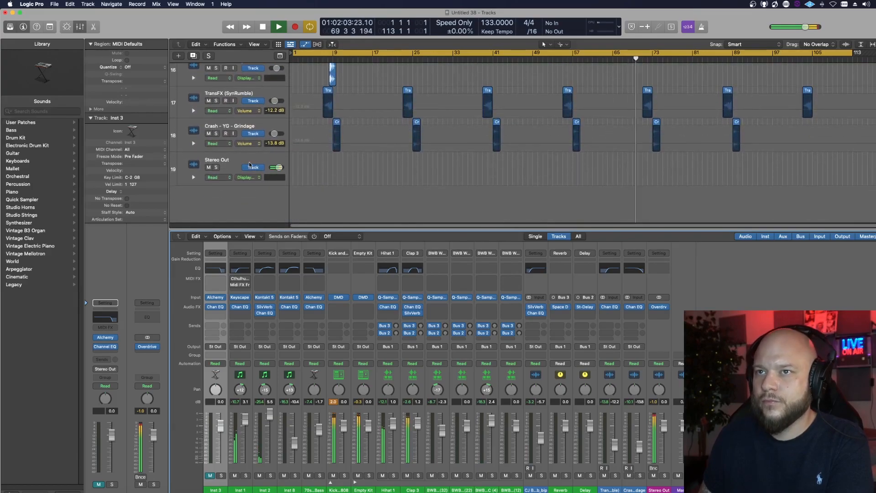
Draw a volume automation fade-out on the Stereo Out track from 0 dB near bar 106 to about -45.7 dB near the end of bar 112
left_click(228, 163)
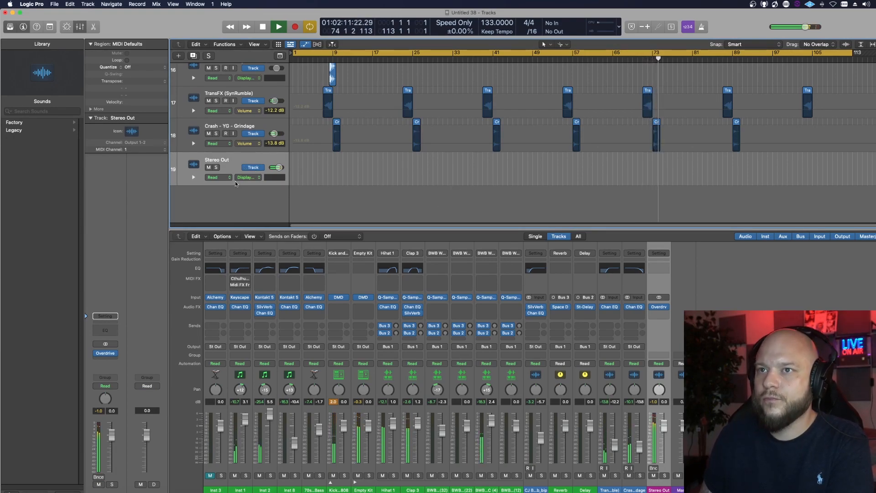
left_click(251, 177)
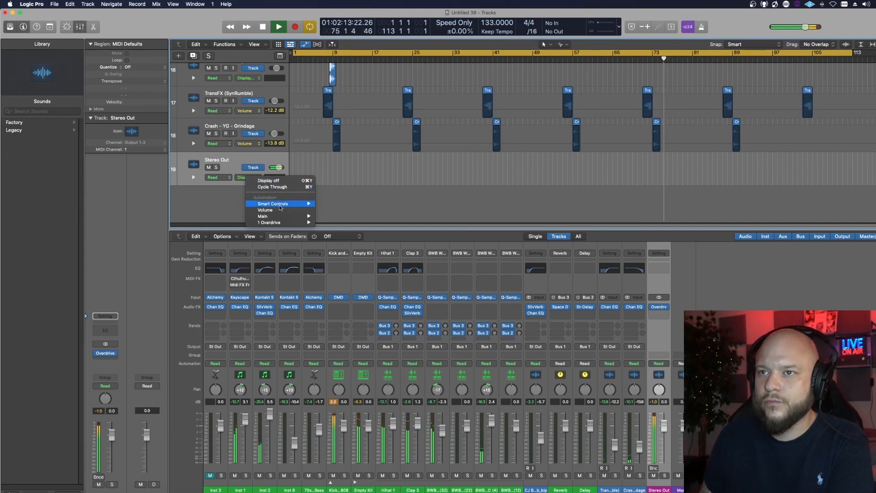
left_click(282, 212)
left_click(821, 172)
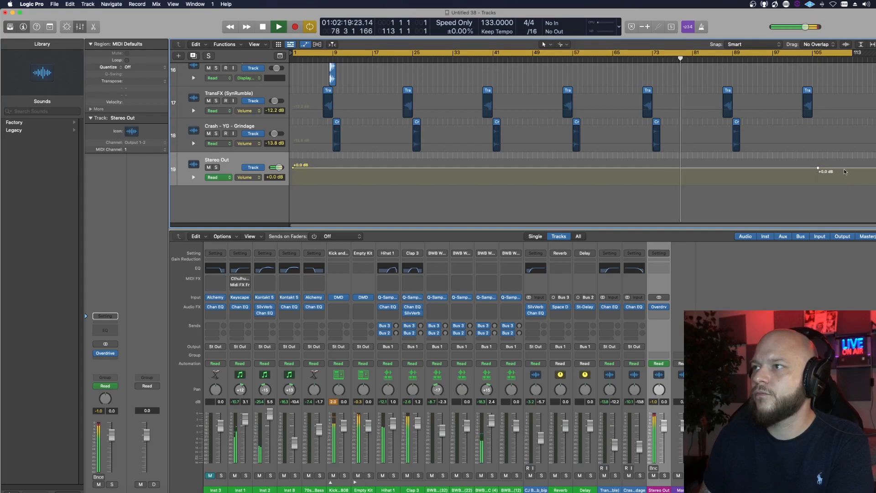
left_click_drag(848, 167, 851, 183)
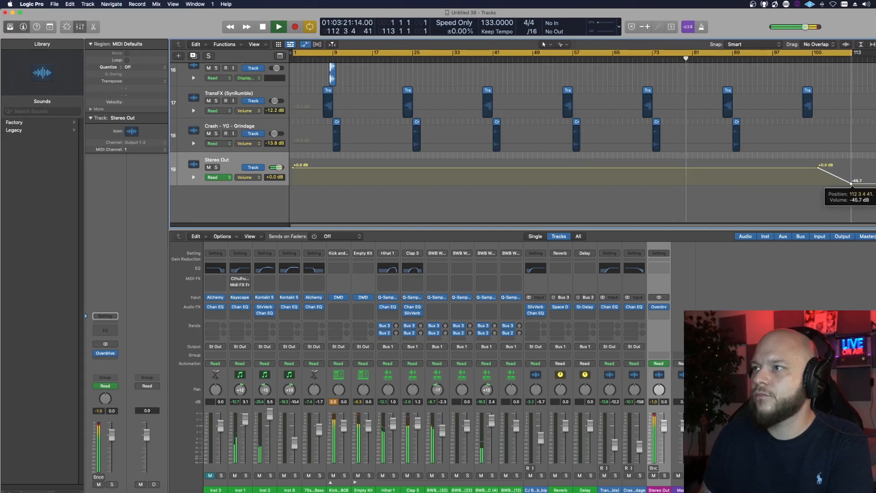
Enlarge the Tracks area above the Mixer and raise the Hihat 1 track's volume to 1.7 dB
scroll(830, 198, "up", 15)
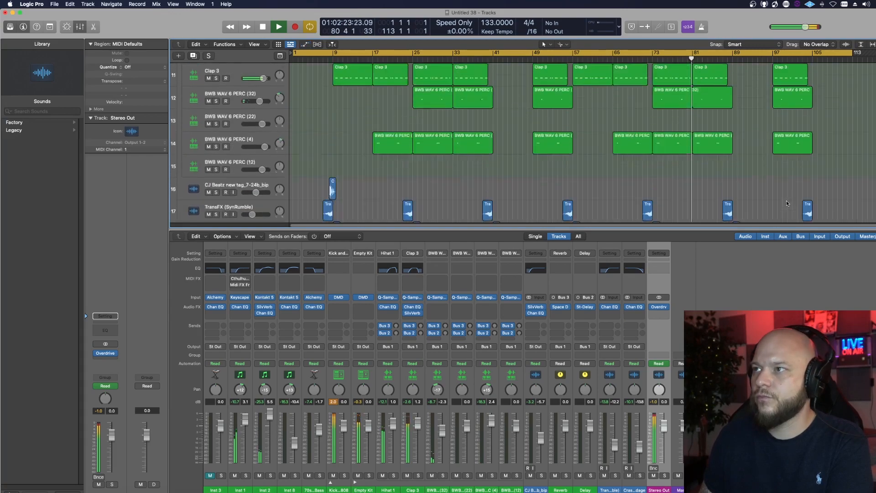
scroll(787, 201, "up", 1)
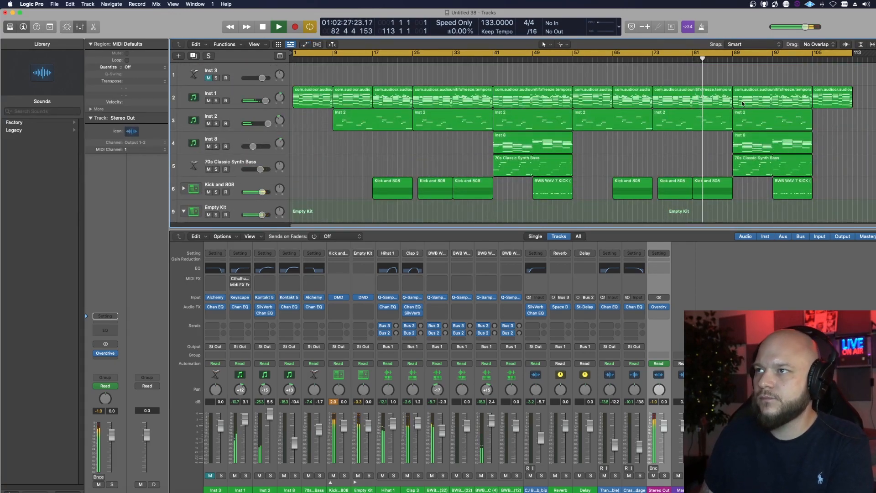
scroll(695, 142, "down", 6)
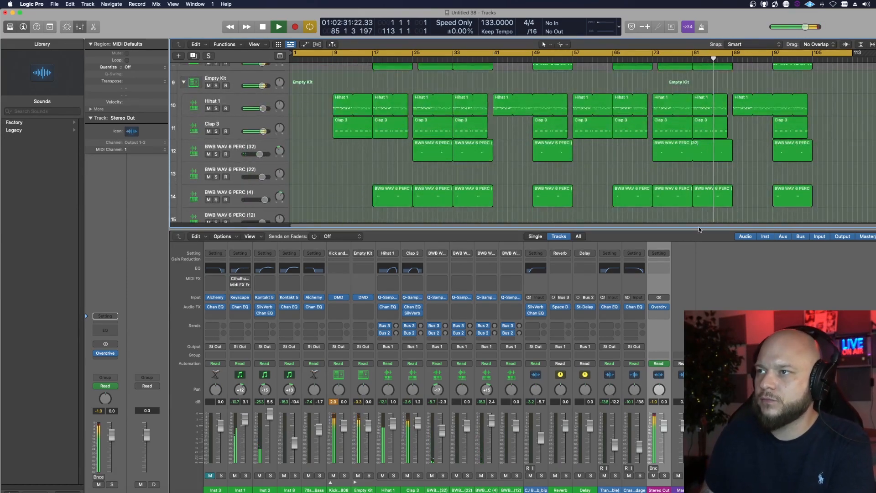
left_click_drag(694, 229, 694, 375)
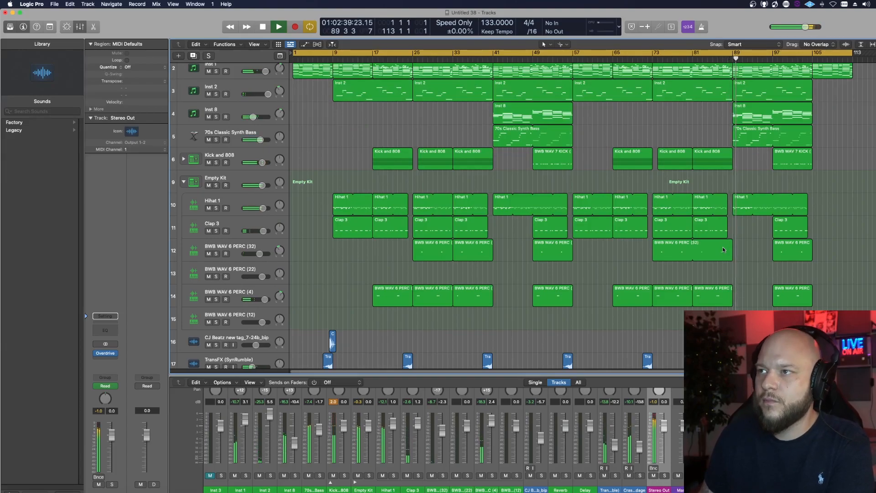
scroll(748, 258, "down", 2)
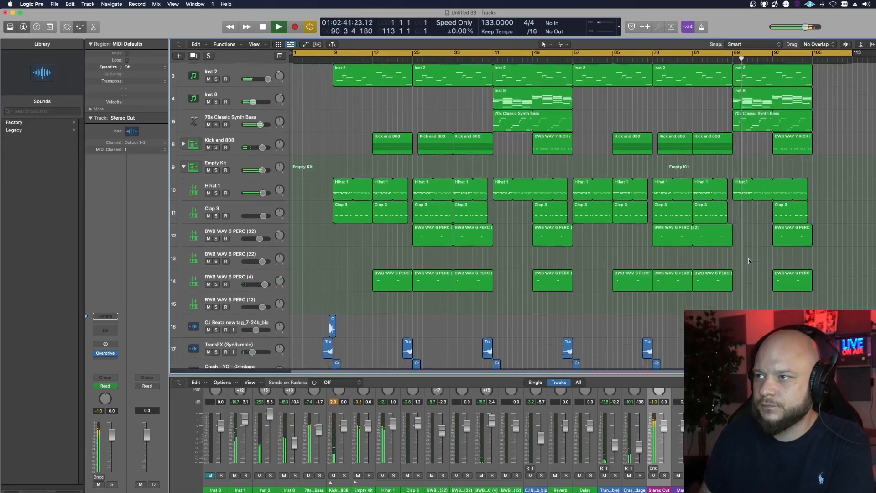
scroll(748, 258, "up", 3)
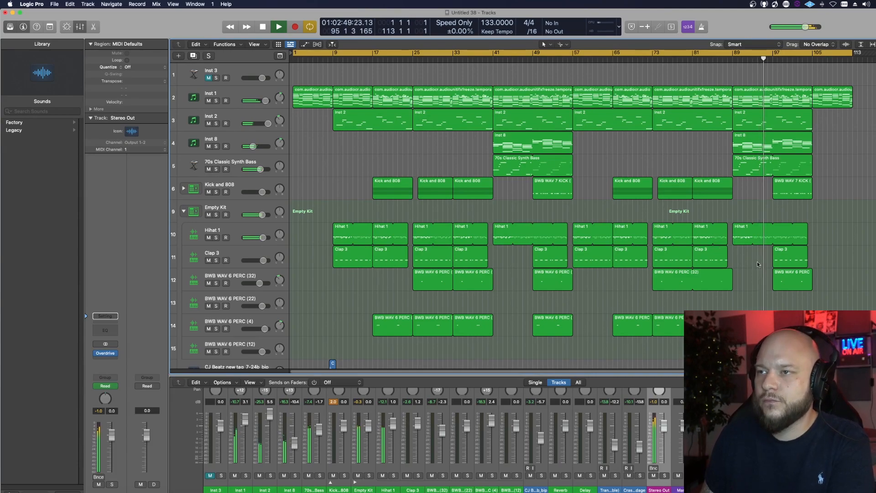
left_click_drag(263, 238, 264, 237)
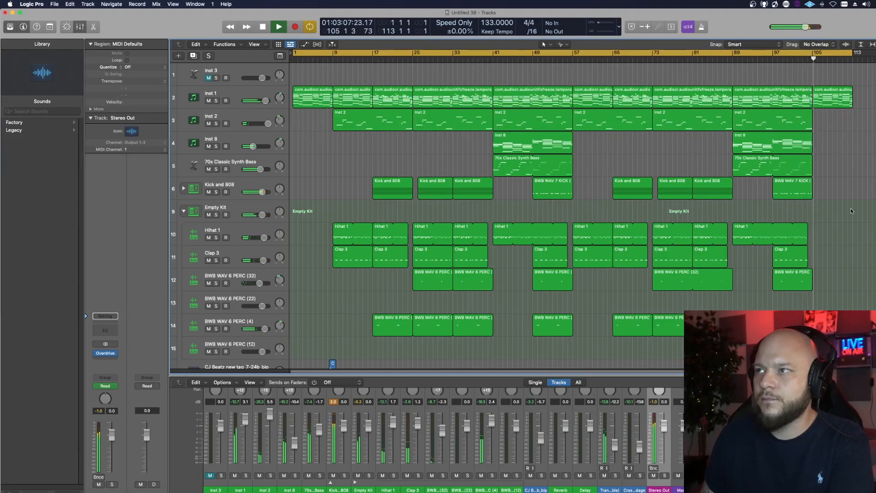
key("a")
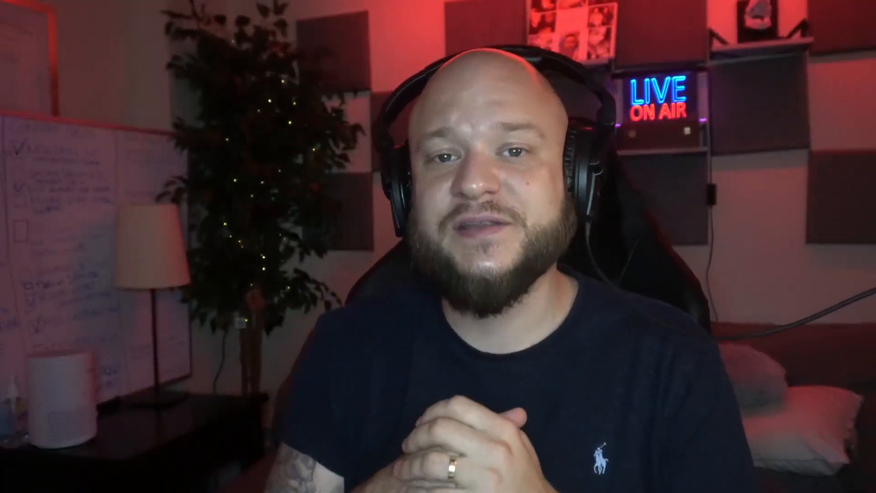